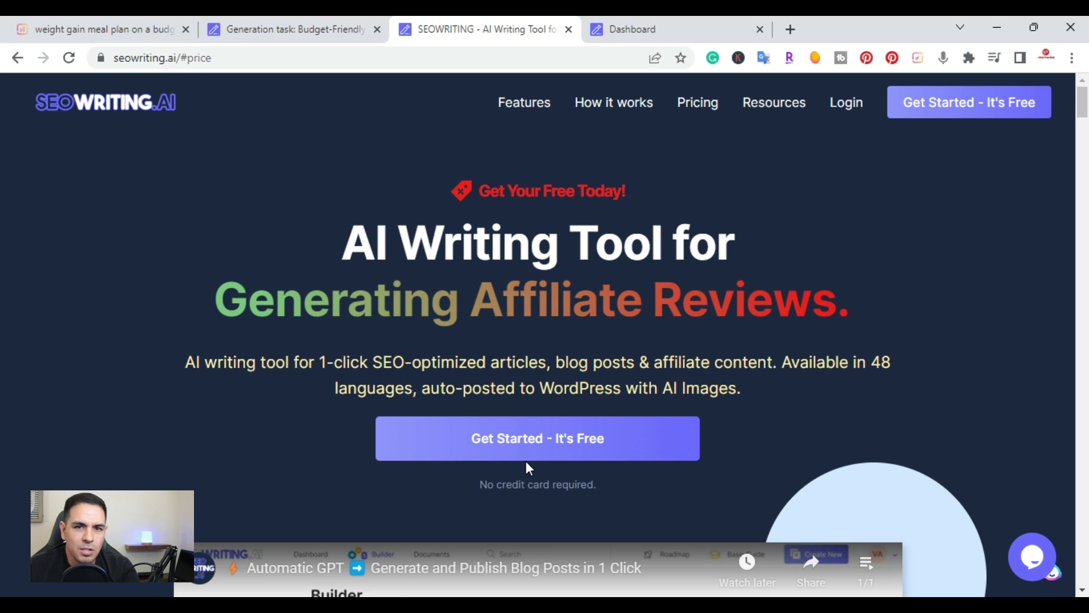
# - Go to the pricing section and show the plan prices with yearly billing
pyautogui.click(698, 102)
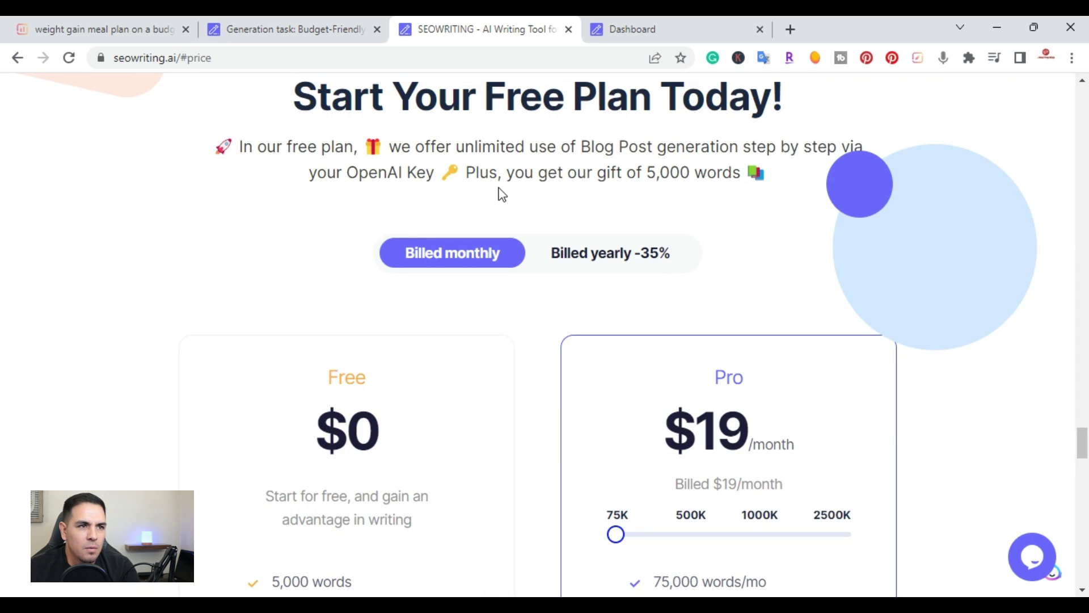
pyautogui.scroll(4, 472, 224)
pyautogui.scroll(-3, 474, 225)
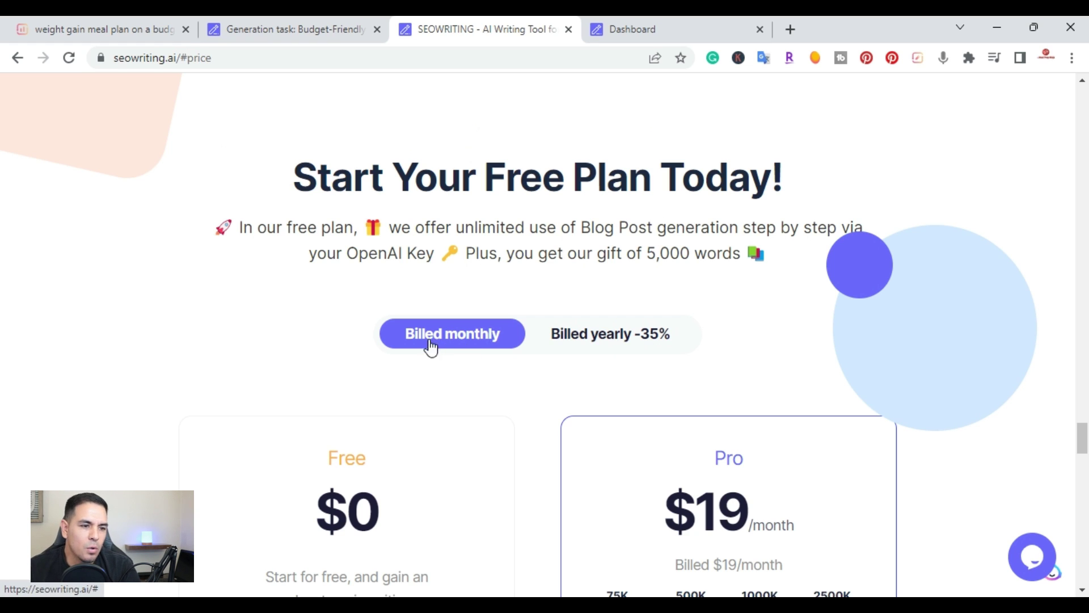
pyautogui.scroll(-4, 459, 369)
pyautogui.scroll(2, 462, 370)
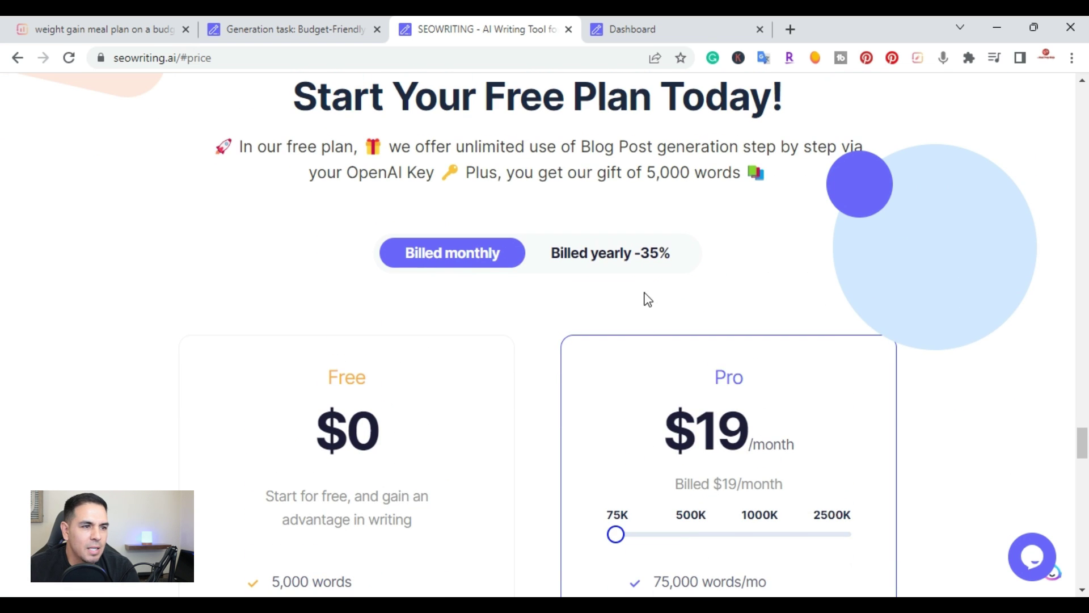
pyautogui.click(606, 266)
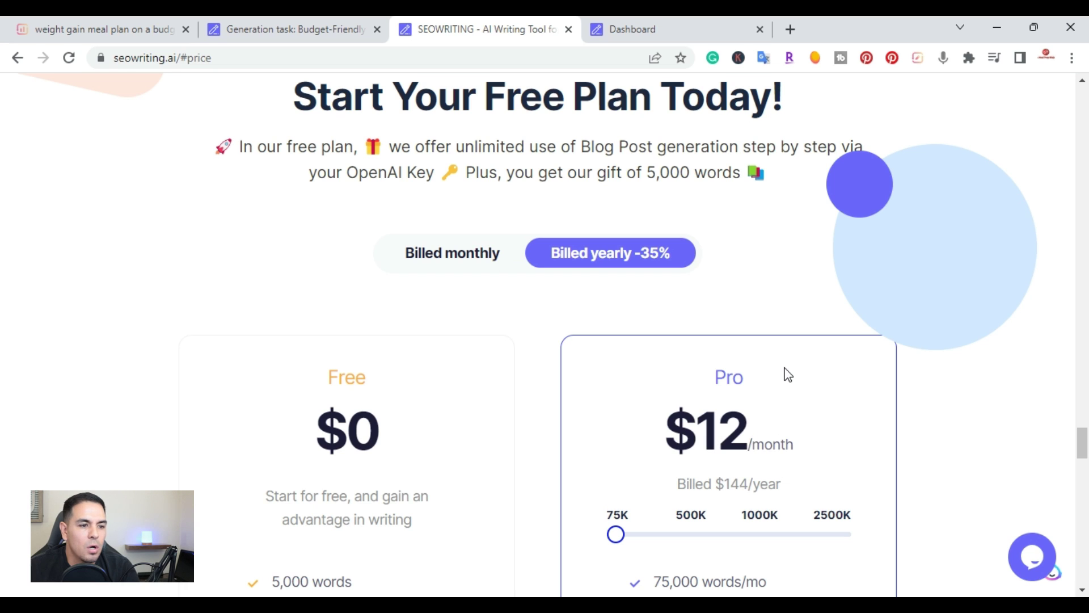
# - Compare the Free and Pro plans' word allowances, 1-Click Blog Post limits and included features
pyautogui.scroll(-4, 775, 345)
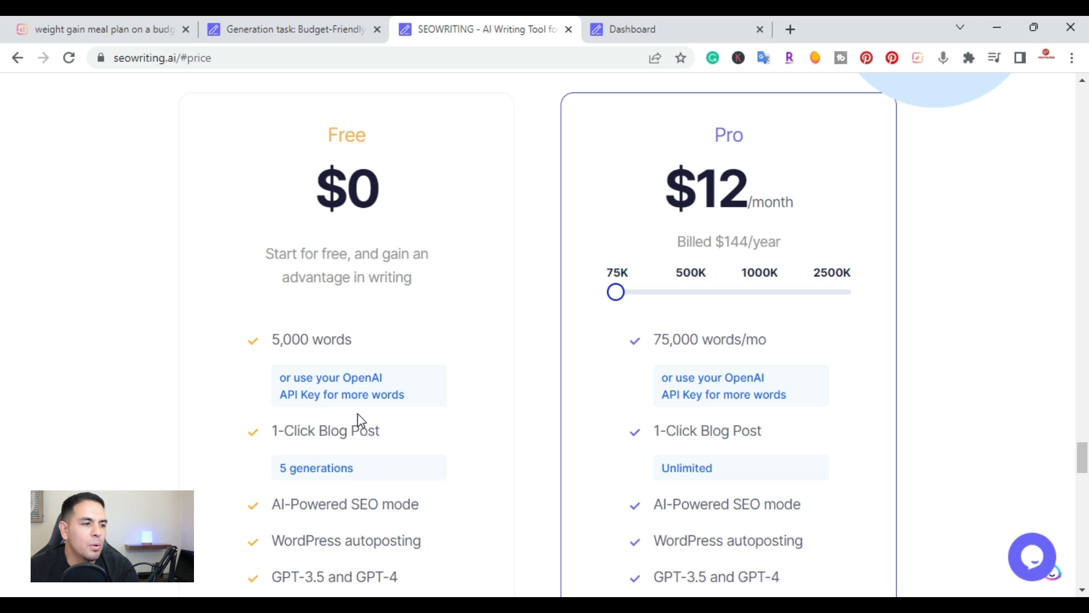
pyautogui.scroll(-2, 195, 397)
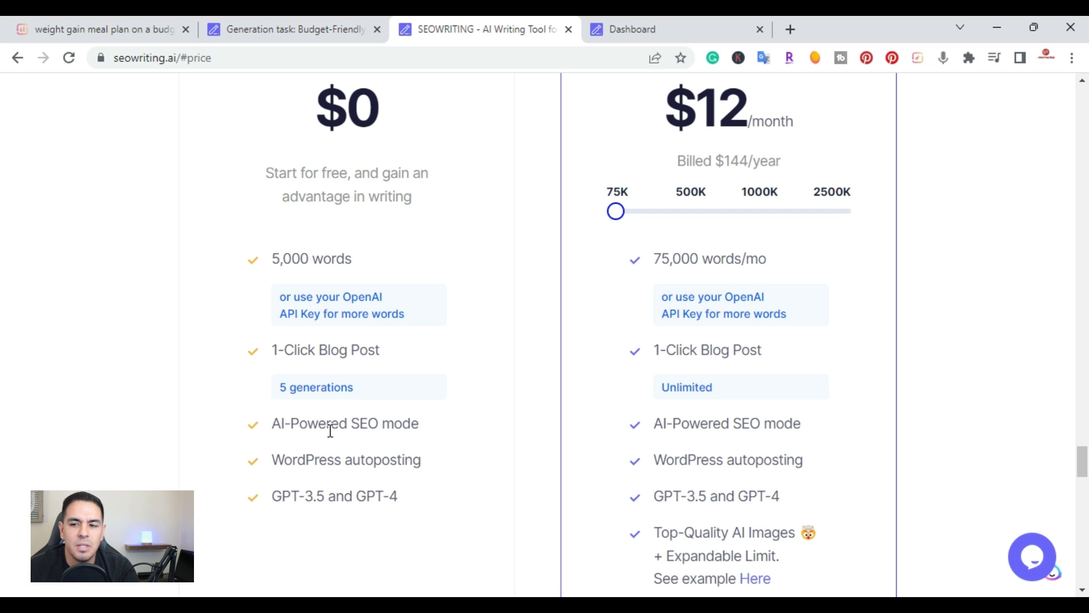
pyautogui.scroll(5, 331, 433)
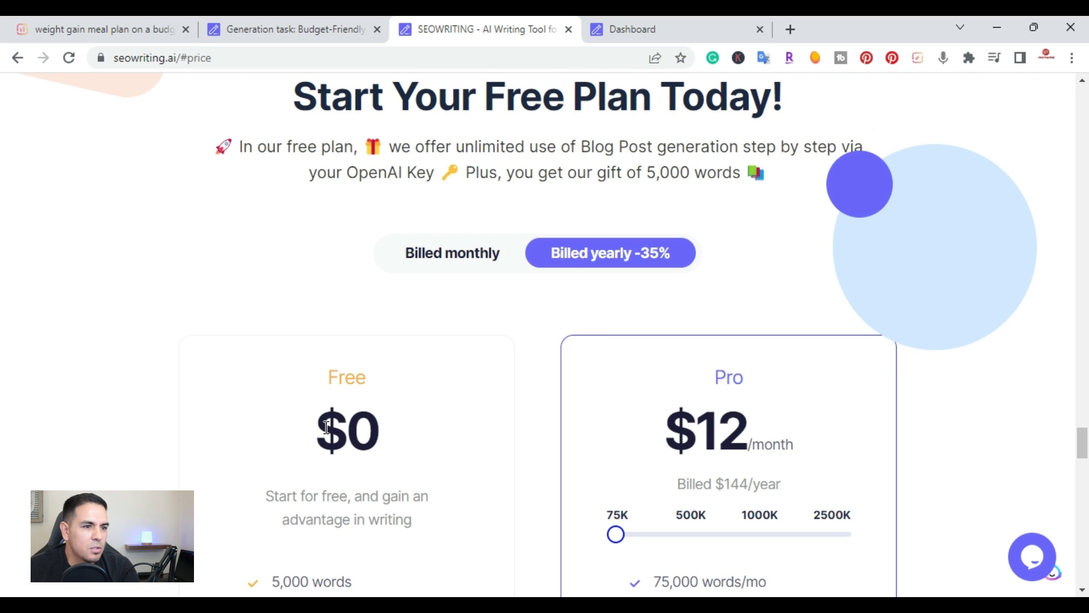
pyautogui.scroll(-3, 628, 391)
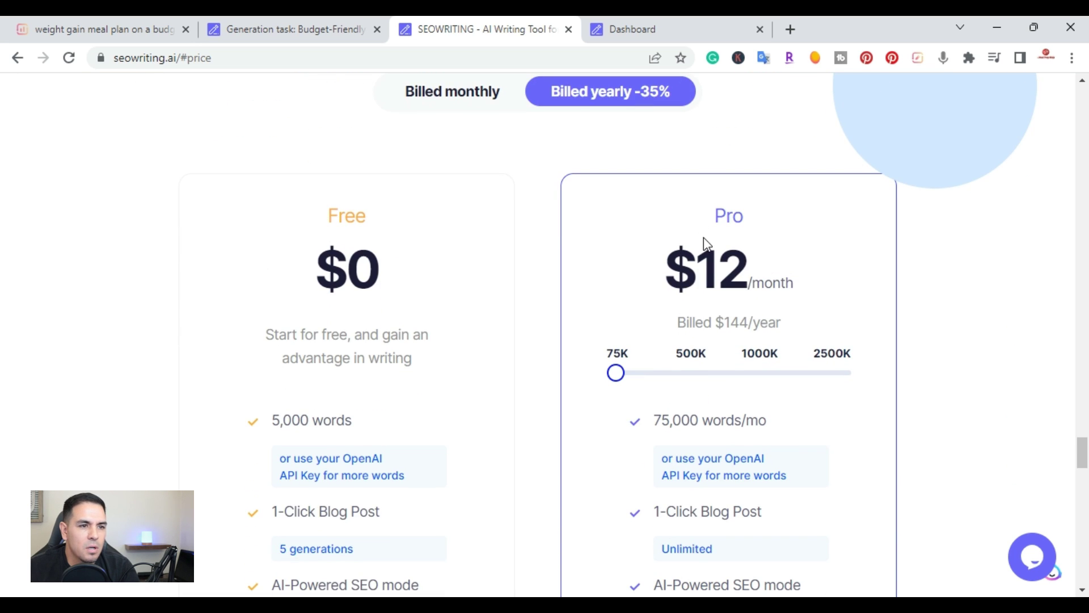
pyautogui.scroll(-1, 704, 241)
pyautogui.moveTo(617, 292); pyautogui.dragTo(648, 303)
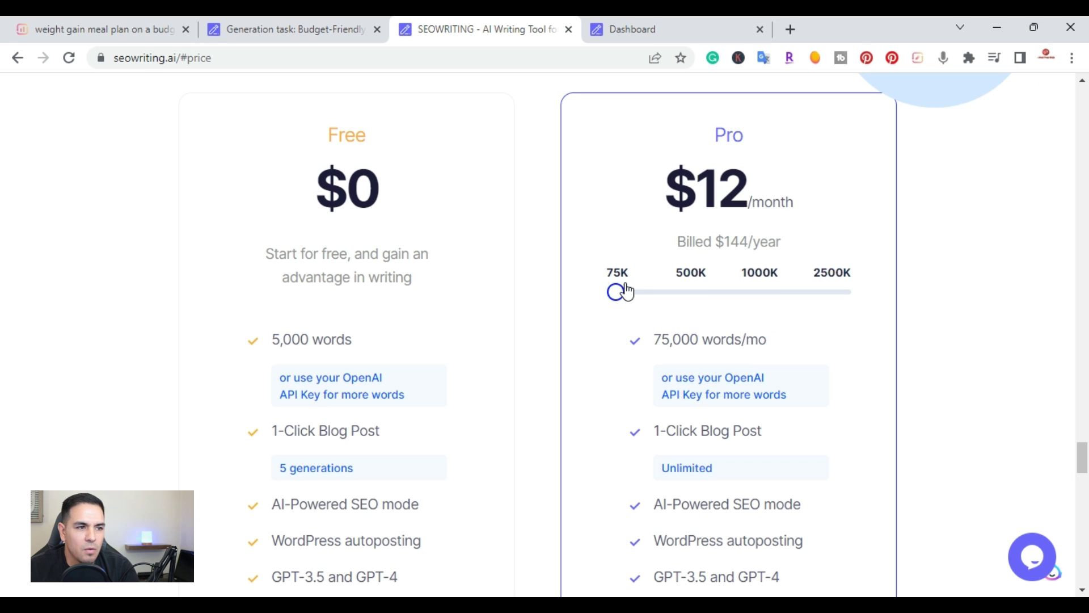
pyautogui.moveTo(621, 293)
pyautogui.mouseDown()
pyautogui.moveTo(690, 294)
pyautogui.moveTo(615, 295)
pyautogui.mouseUp()
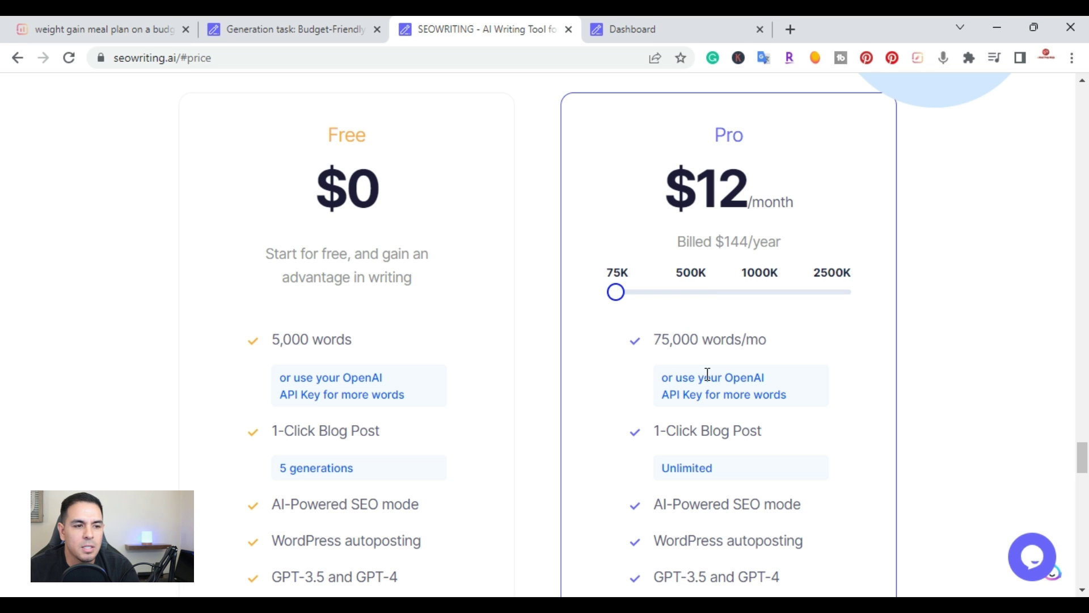
pyautogui.scroll(-1, 718, 284)
pyautogui.scroll(-1, 721, 289)
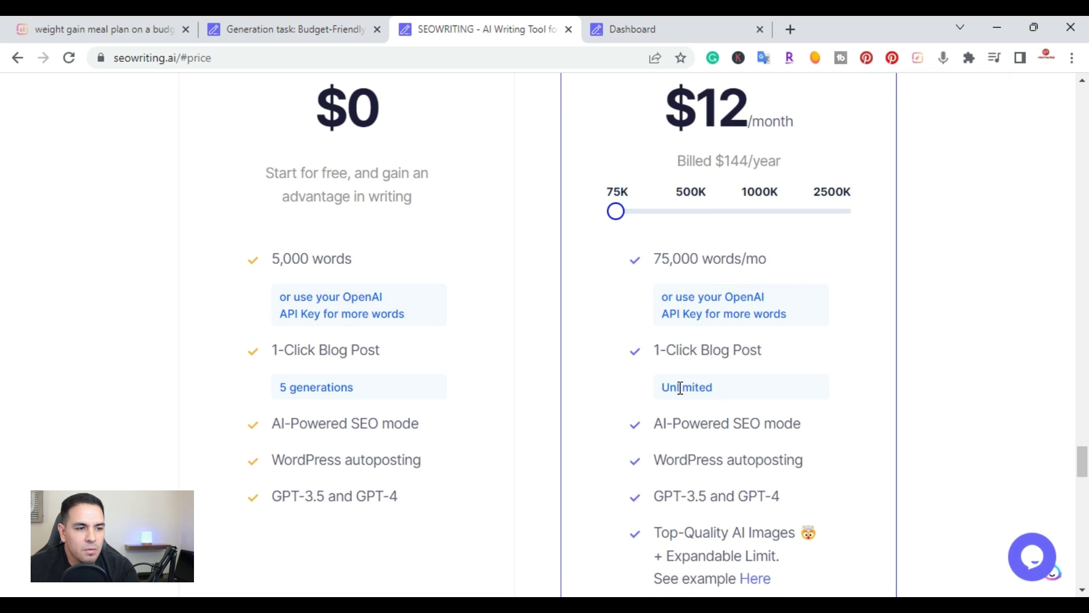
pyautogui.scroll(-1, 737, 386)
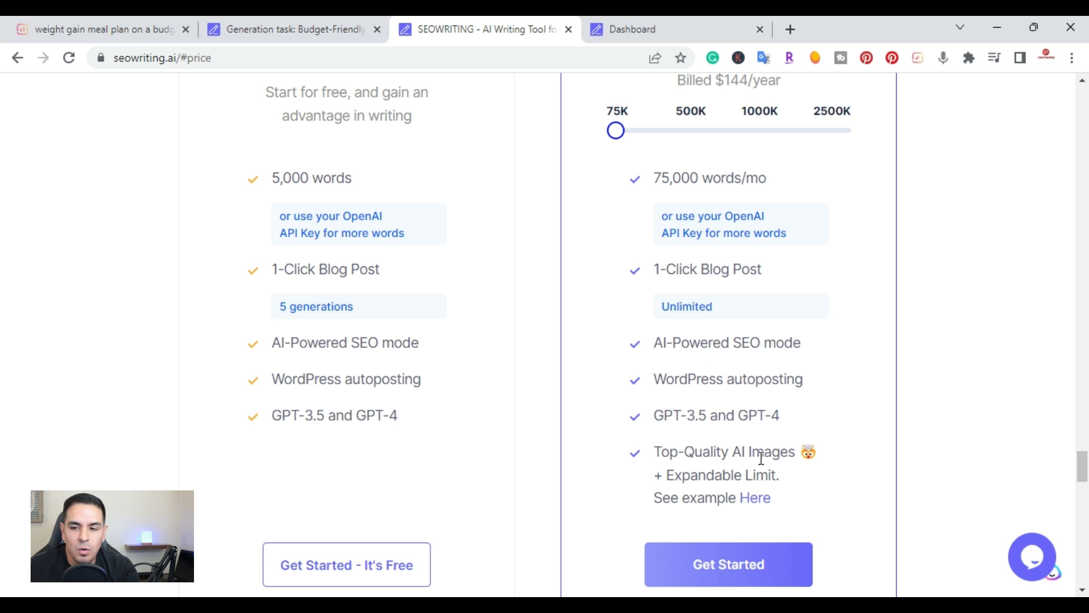
pyautogui.scroll(-5, 713, 333)
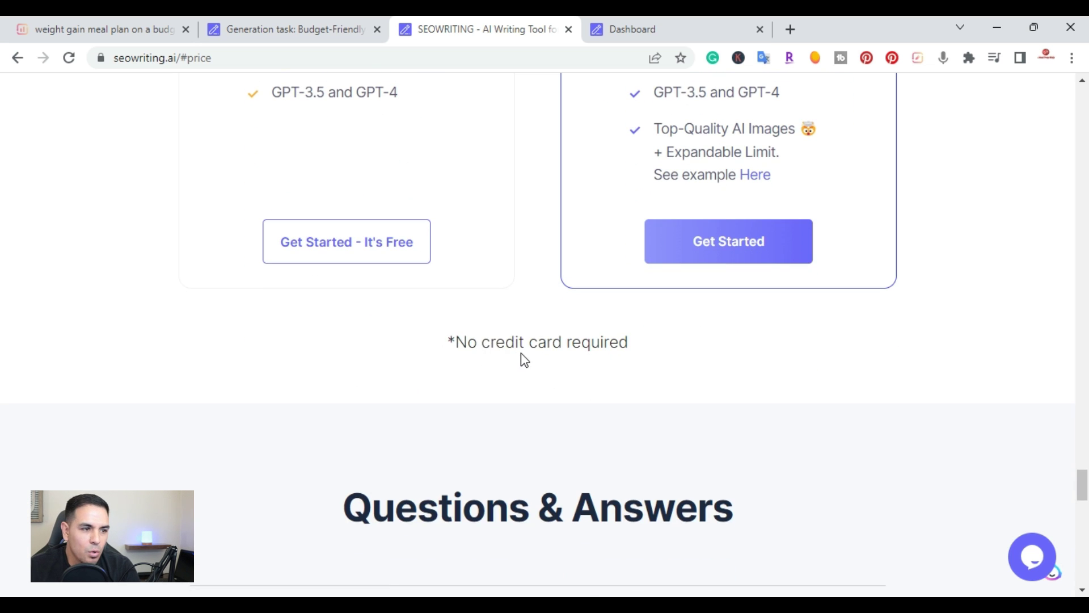
# - Switch to the account dashboard and open the 1-Click Blog Post tool
pyautogui.scroll(2, 527, 355)
pyautogui.scroll(20, 538, 355)
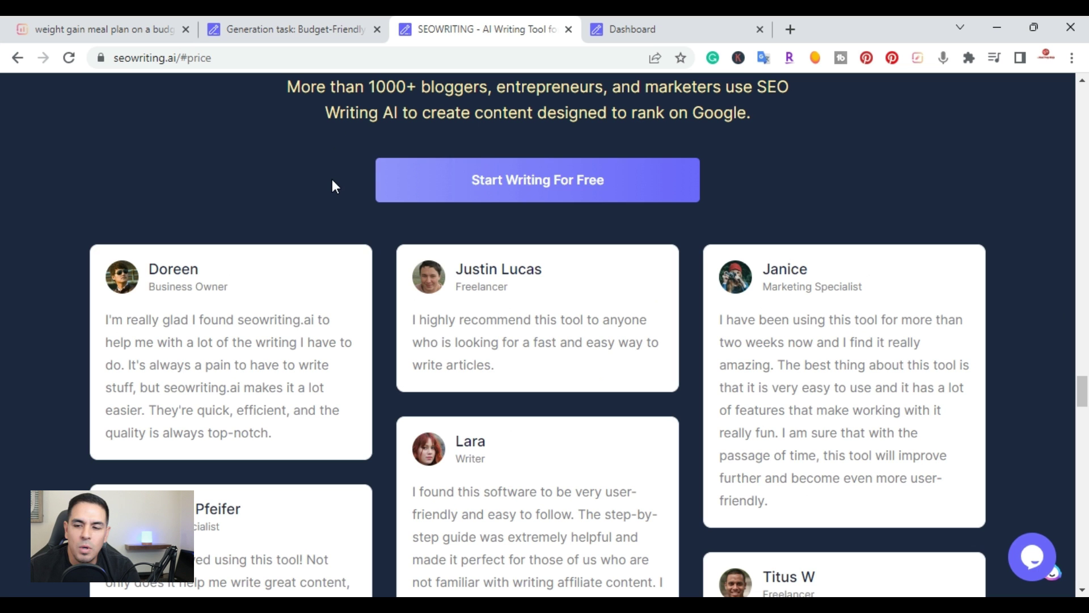
pyautogui.scroll(15, 412, 245)
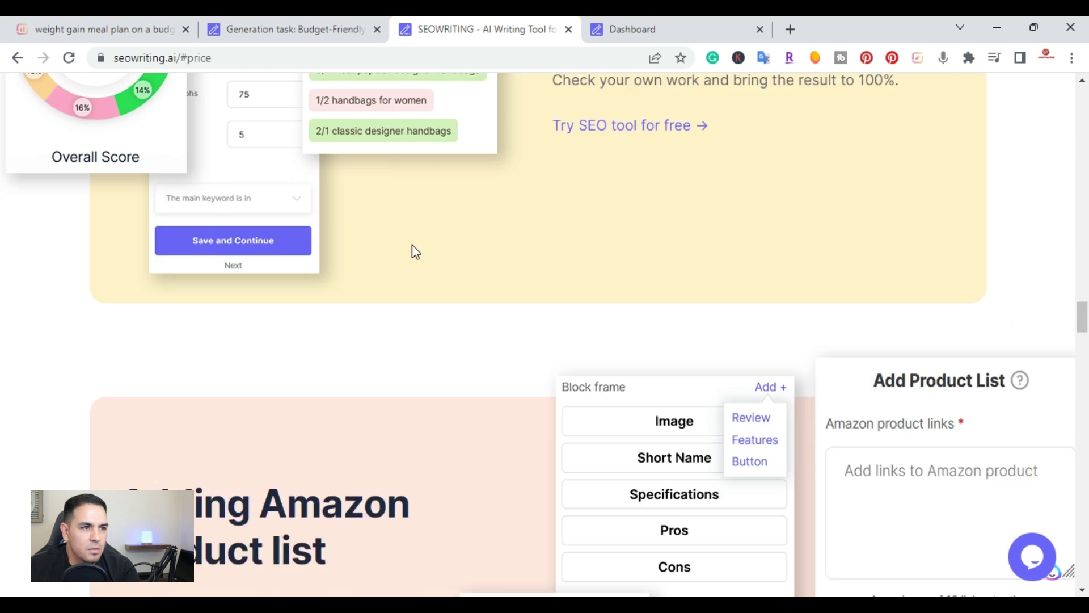
pyautogui.scroll(15, 412, 251)
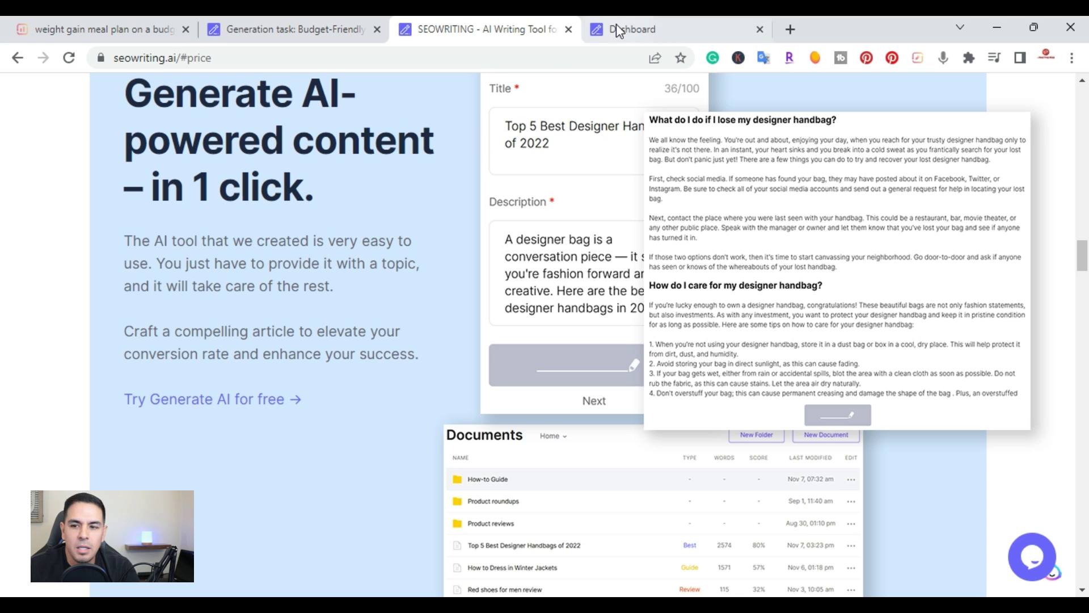
pyautogui.click(630, 25)
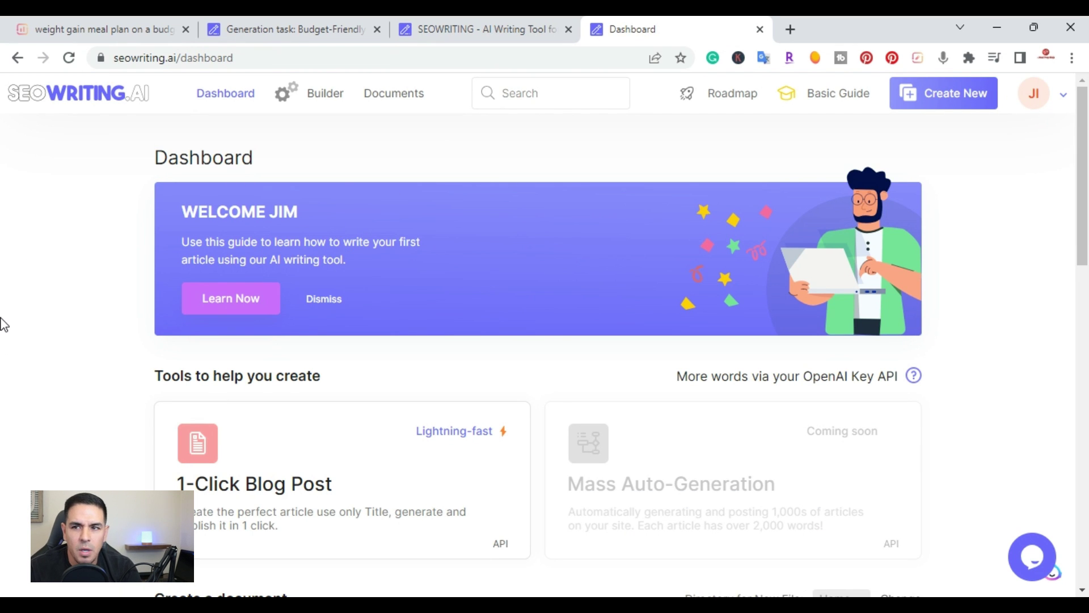
pyautogui.scroll(-1, 131, 250)
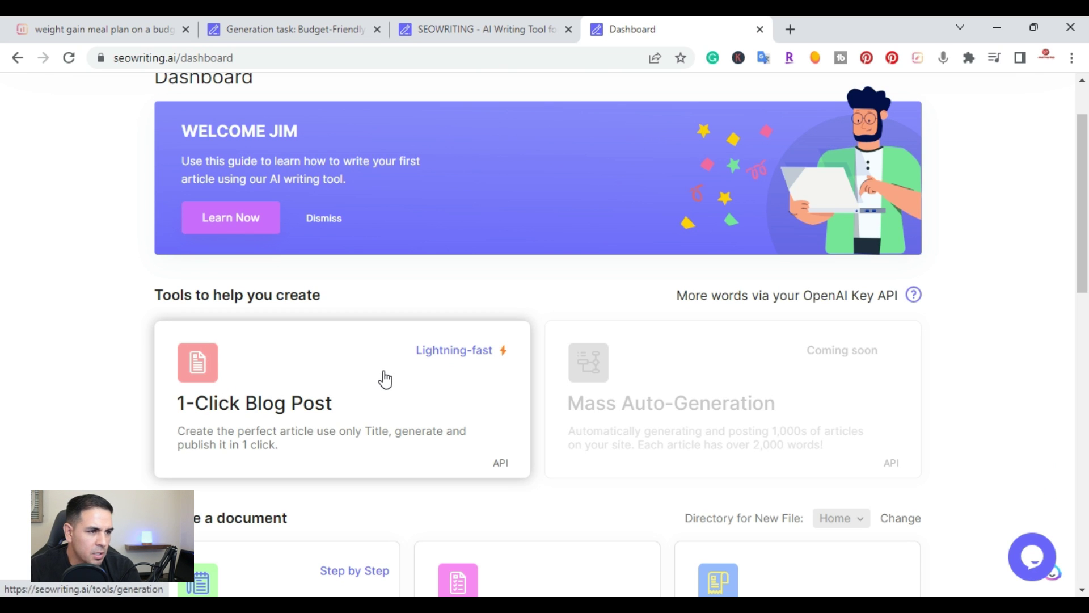
pyautogui.click(293, 407)
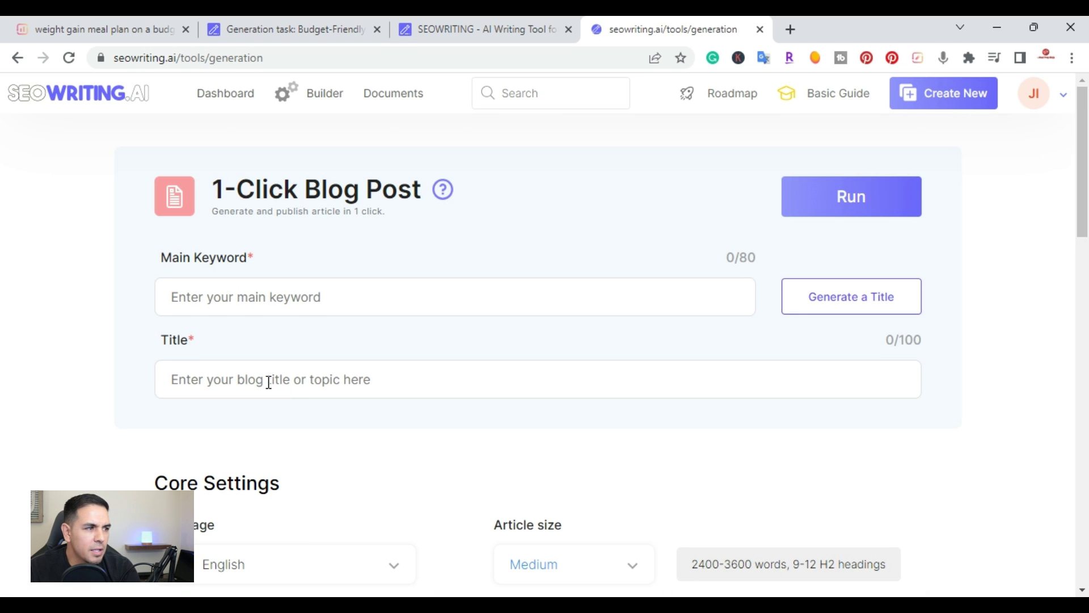
# - Enter "how to meal prep on a budget" as the main keyword and generate a blog title from it
pyautogui.click(265, 294)
pyautogui.write('how to meal prep on a budget')
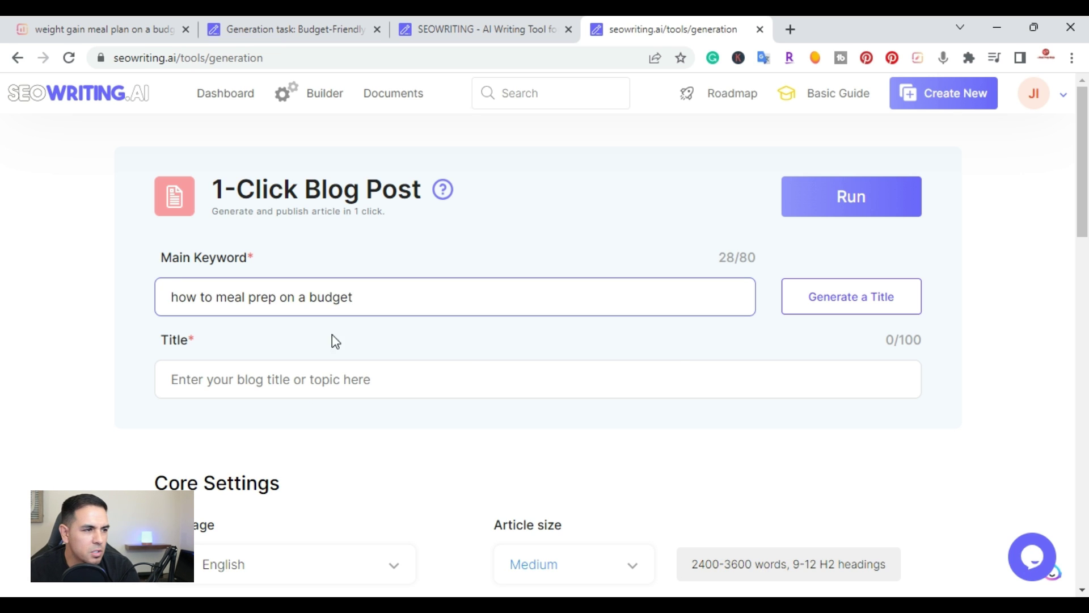
pyautogui.click(823, 311)
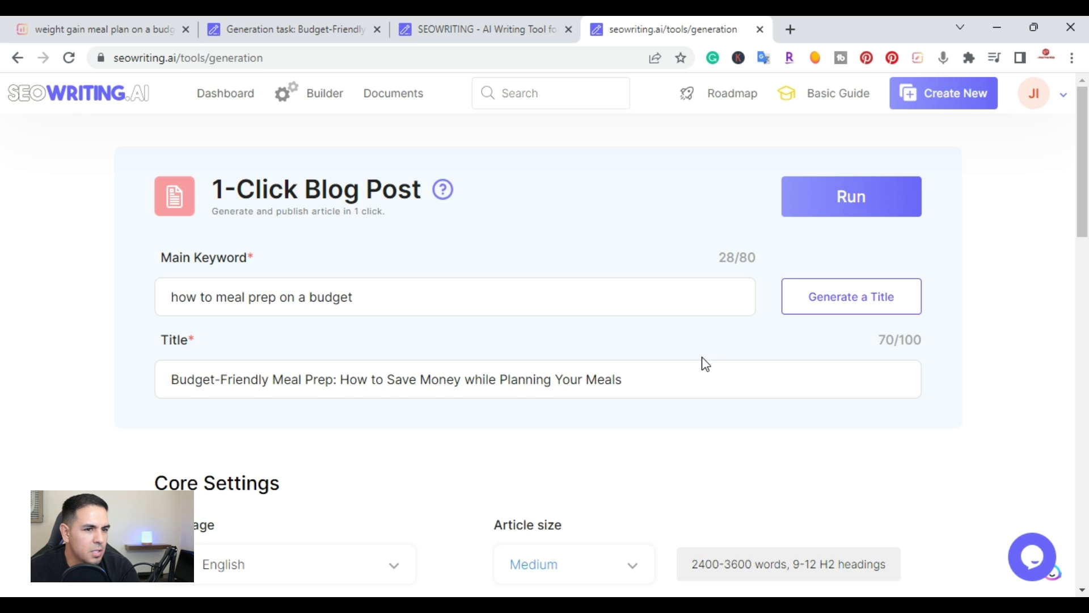
# - Examine the language and article size options in the Core Settings
pyautogui.scroll(-1, 705, 363)
pyautogui.scroll(-1, 705, 363)
pyautogui.scroll(2, 703, 357)
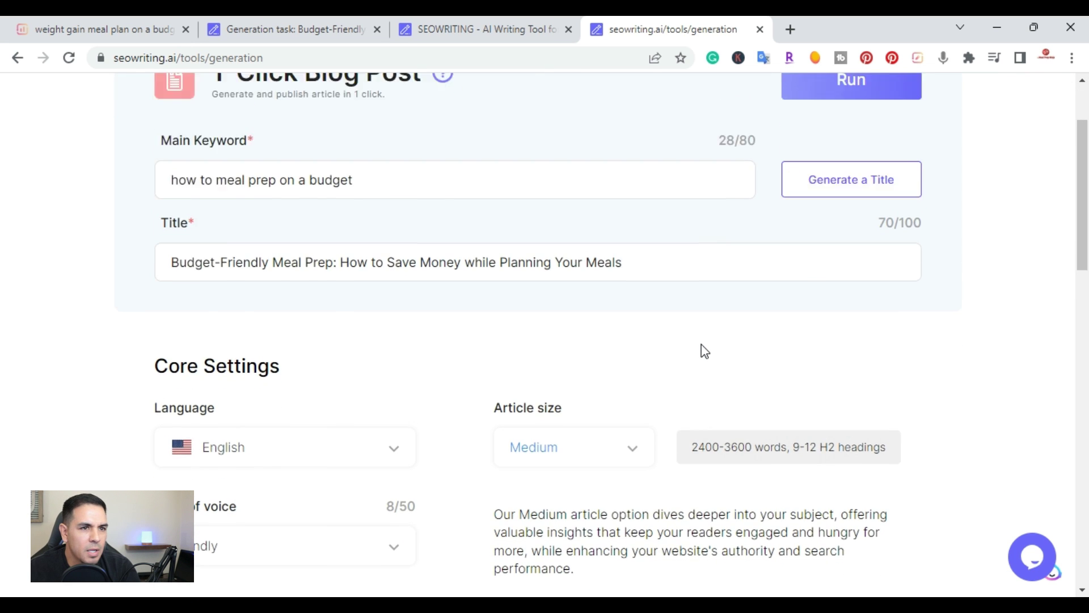
pyautogui.scroll(-3, 704, 350)
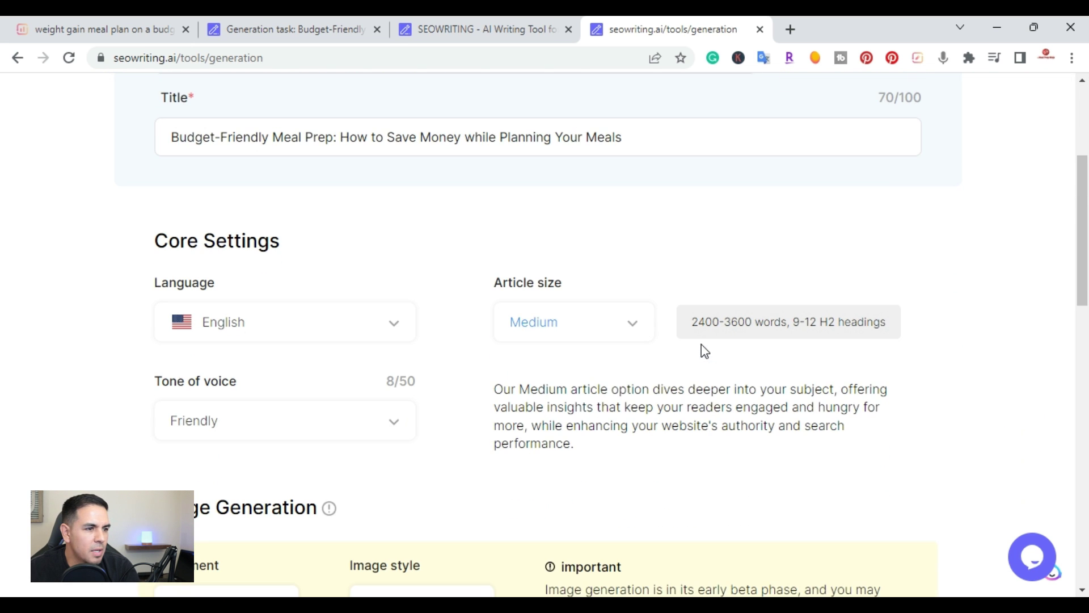
pyautogui.click(392, 332)
pyautogui.click(393, 332)
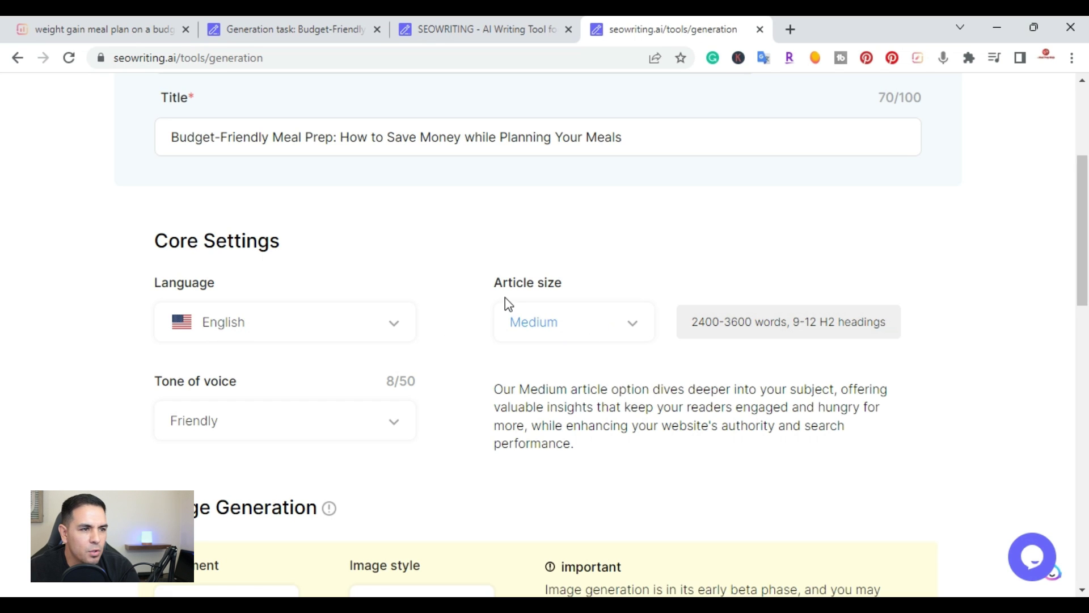
pyautogui.click(627, 332)
pyautogui.click(627, 333)
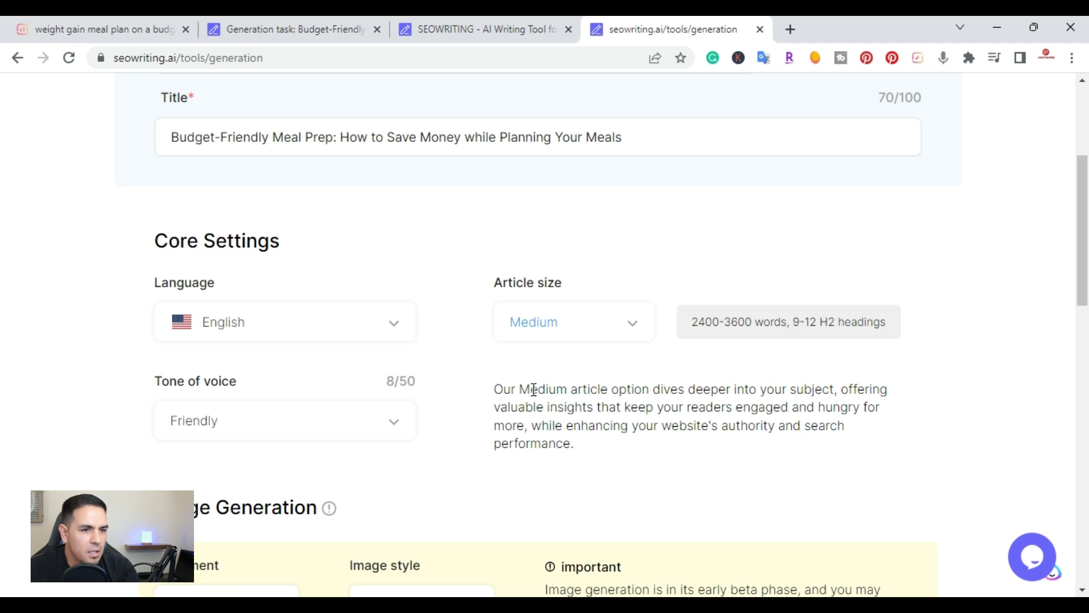
# - Browse the available tones of voice and set the article's tone to Informational
pyautogui.scroll(-1, 177, 413)
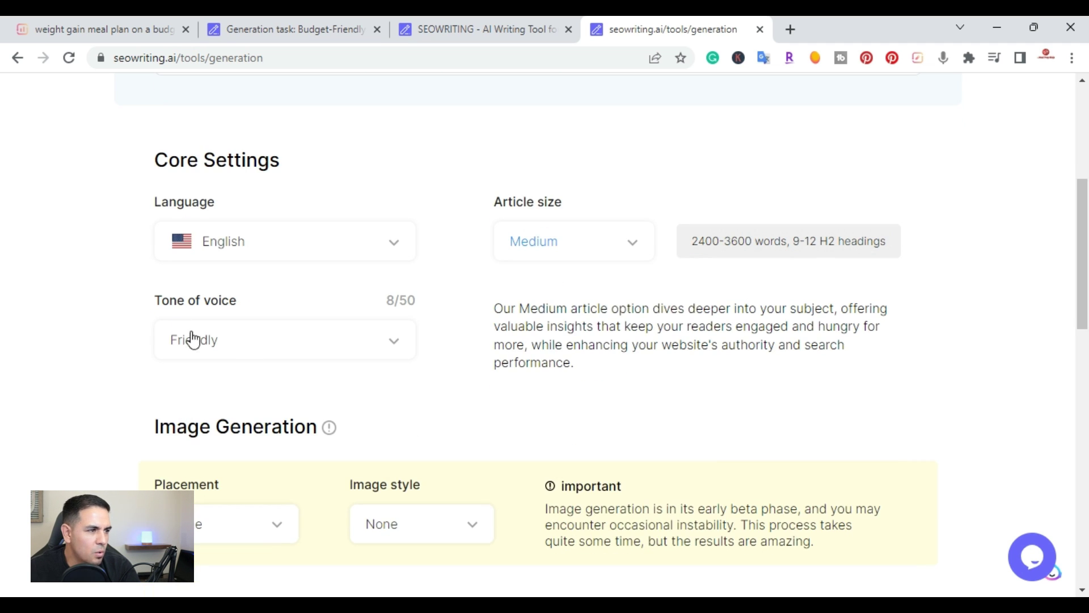
pyautogui.click(289, 352)
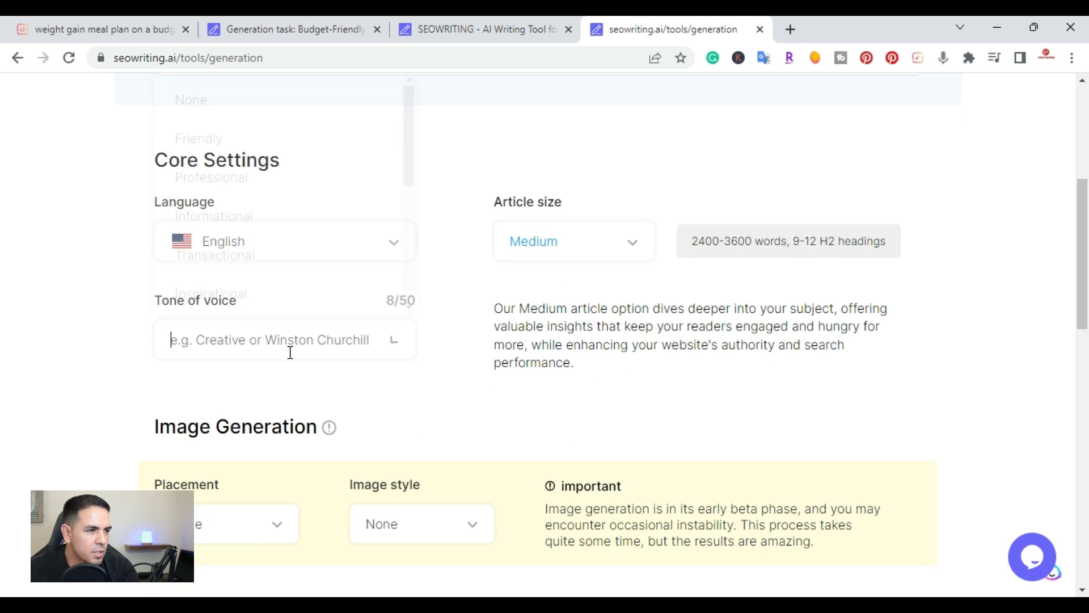
pyautogui.click(112, 317)
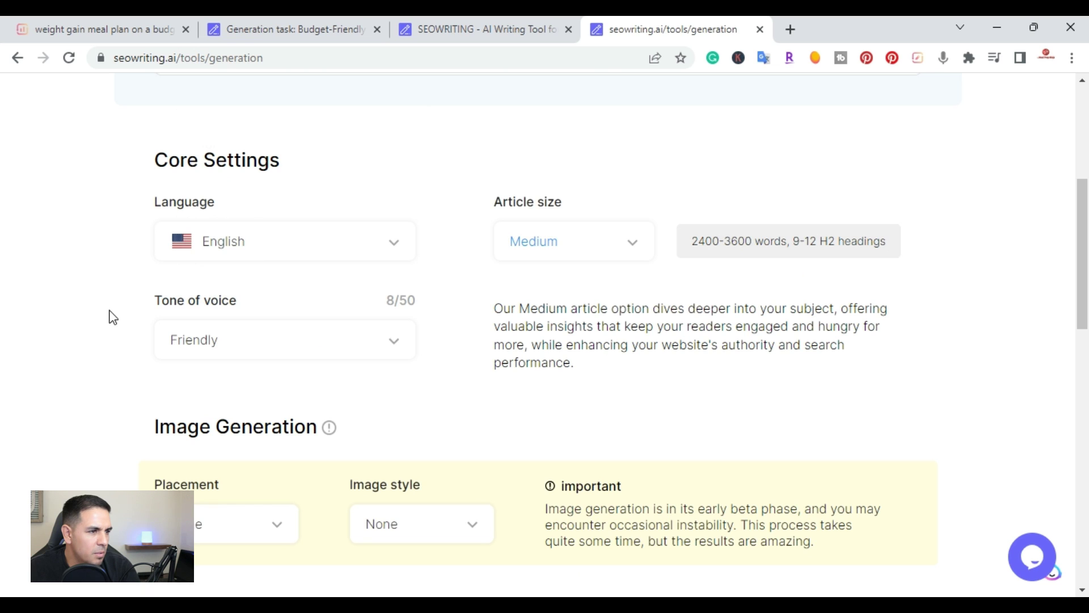
pyautogui.click(406, 341)
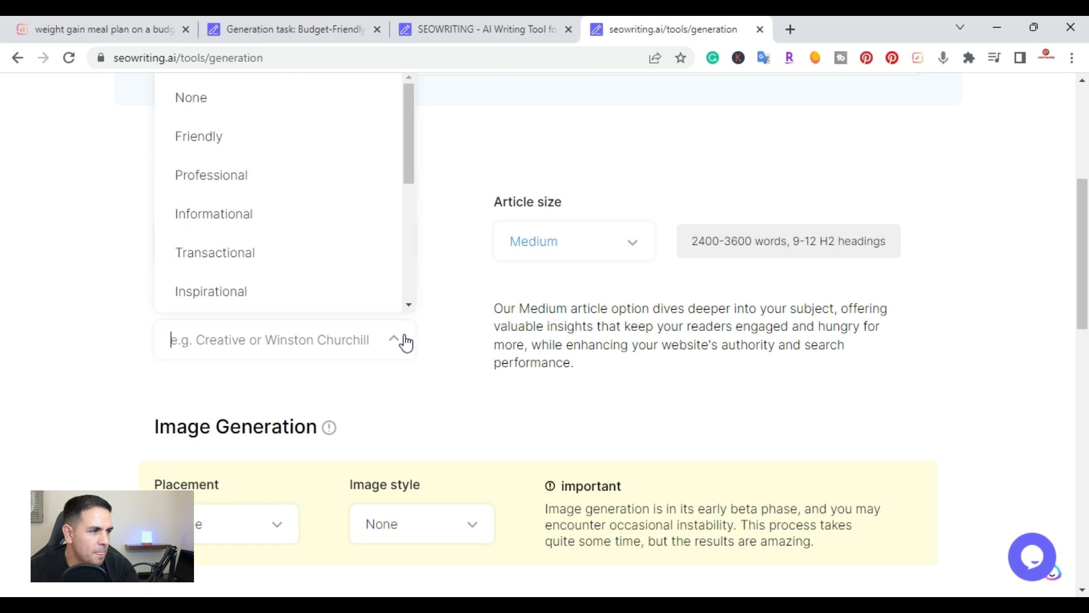
pyautogui.click(306, 214)
pyautogui.click(351, 344)
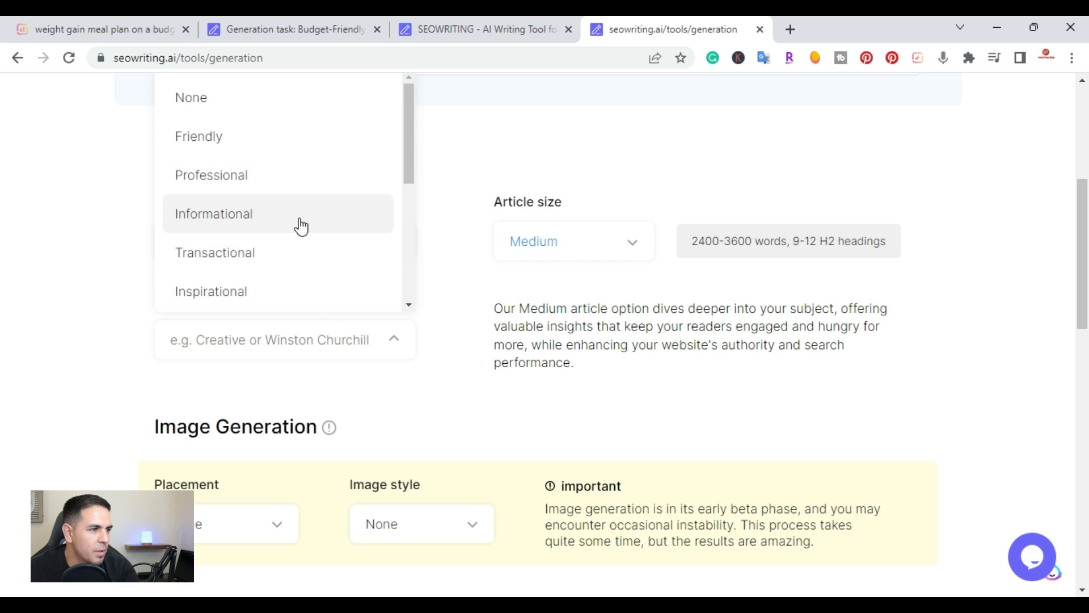
pyautogui.scroll(1, 302, 226)
pyautogui.scroll(-1, 301, 226)
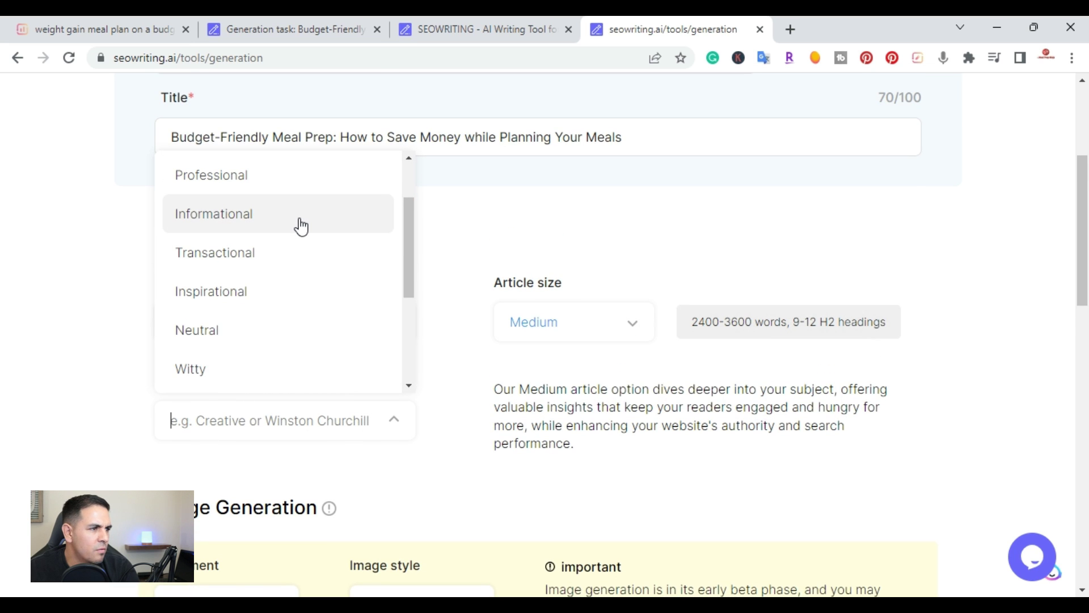
pyautogui.scroll(-1, 300, 227)
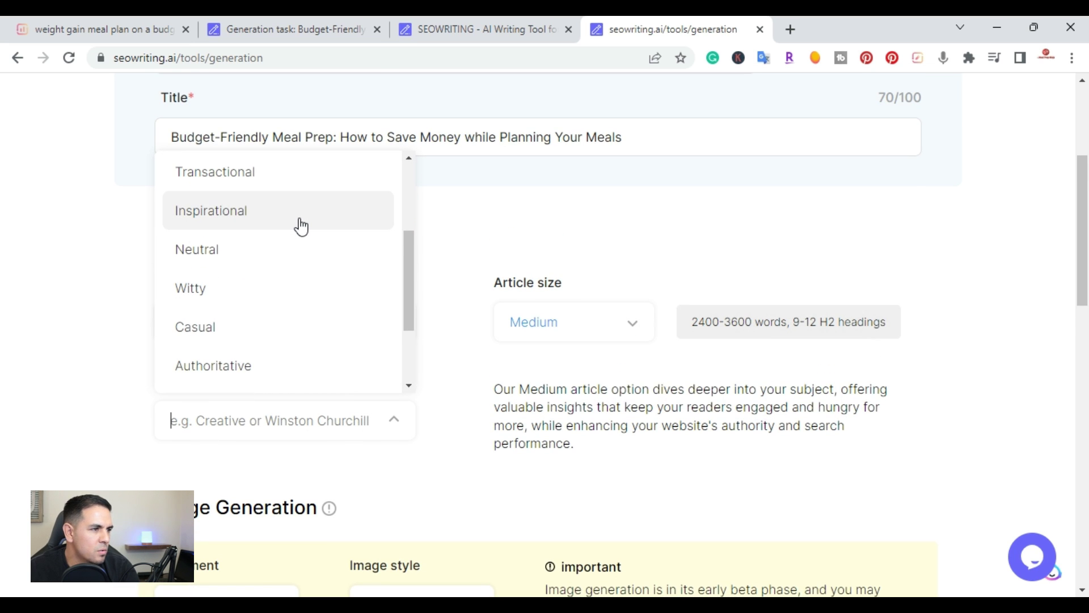
pyautogui.scroll(-2, 300, 227)
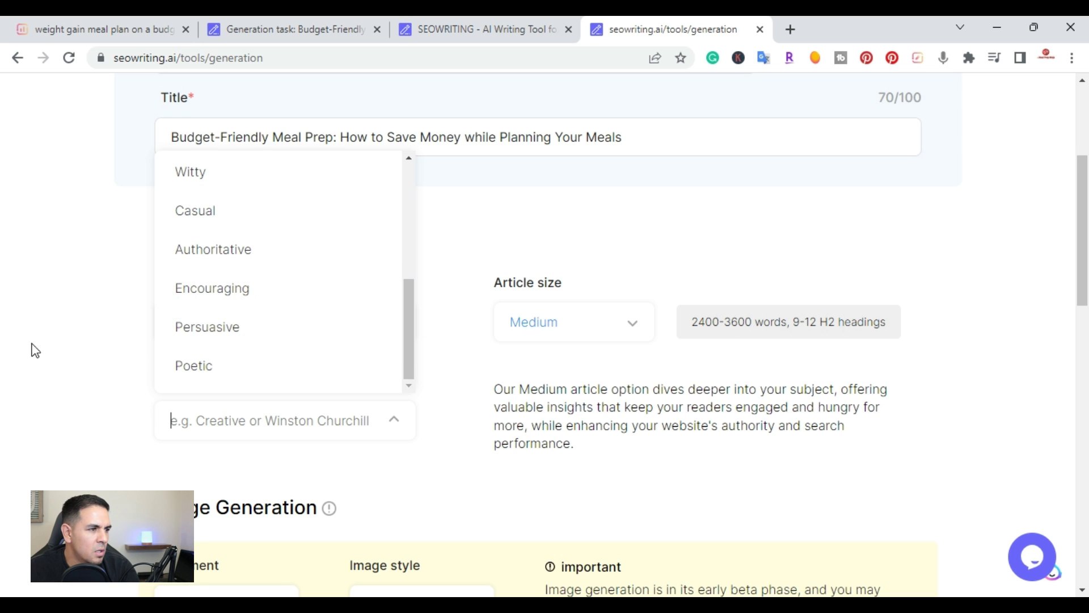
pyautogui.scroll(3, 51, 350)
pyautogui.scroll(3, 253, 406)
pyautogui.click(236, 430)
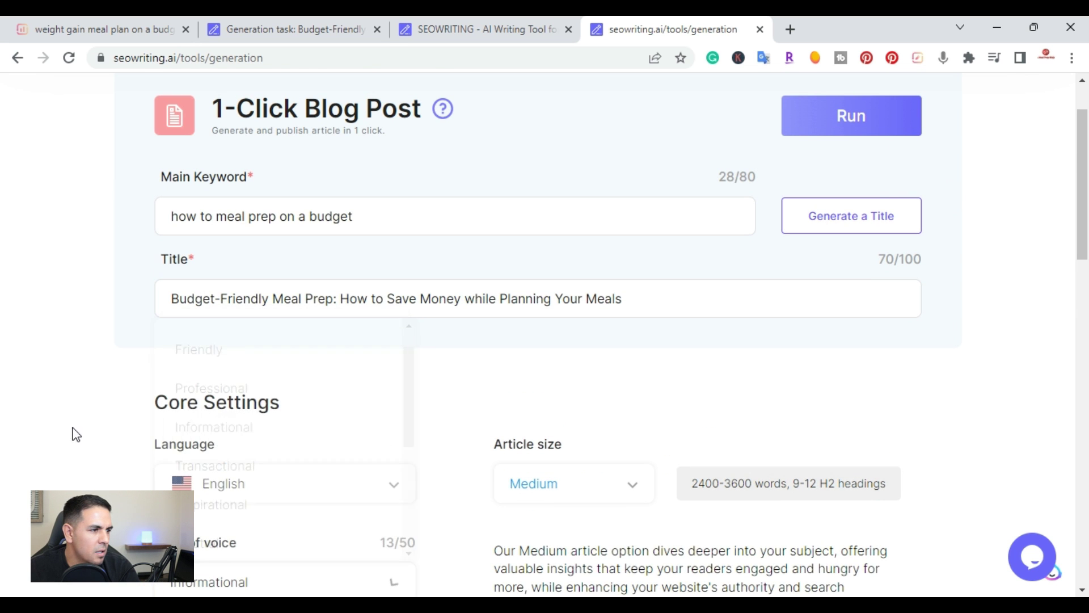
pyautogui.scroll(-4, 77, 463)
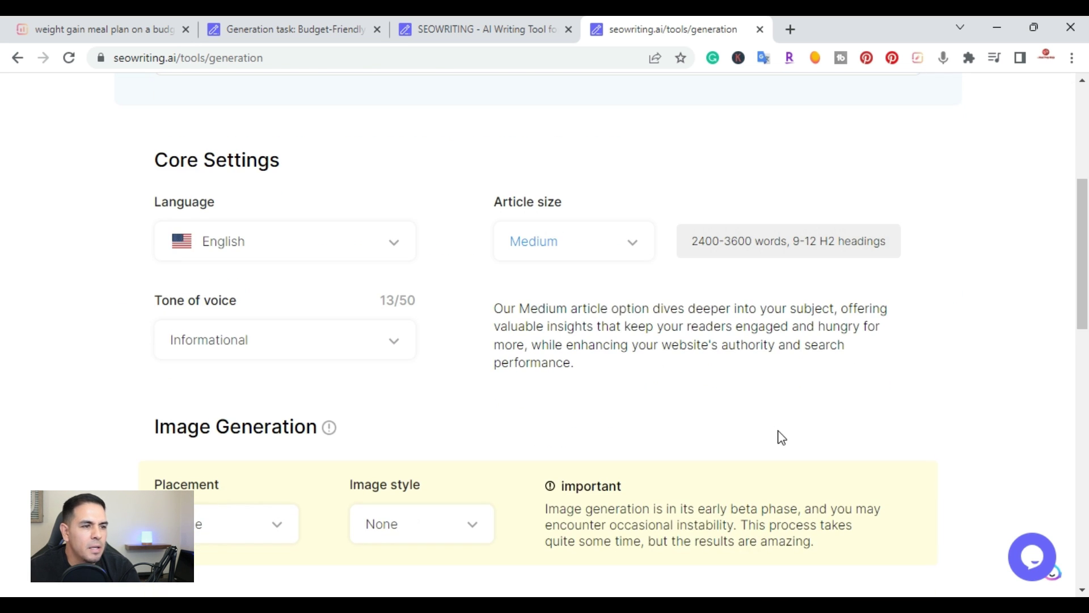
# - Set the Image Generation placement to In Each Section
pyautogui.scroll(-3, 777, 435)
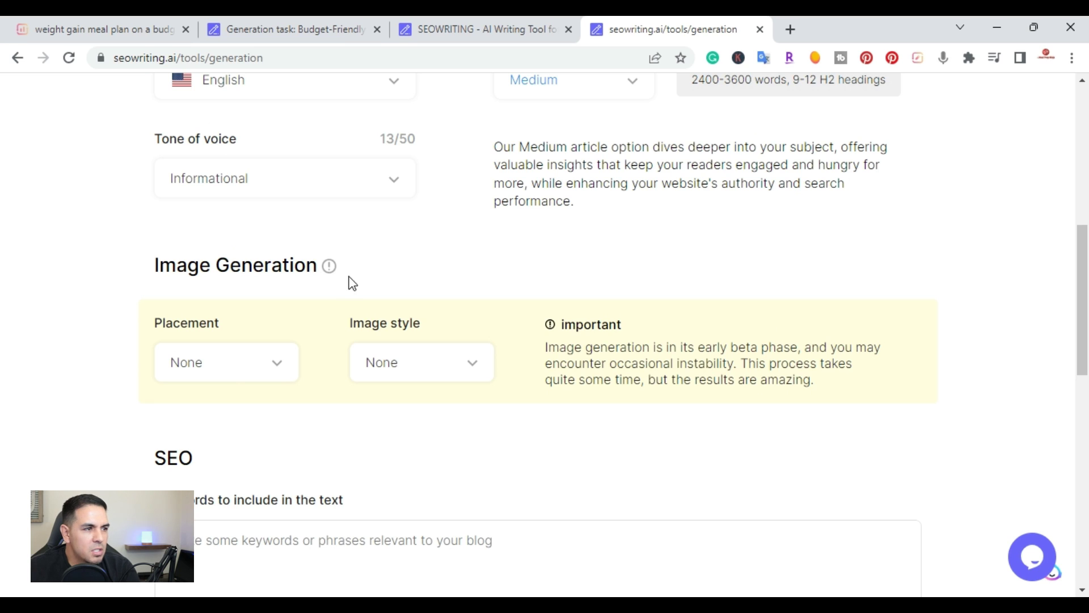
pyautogui.click(210, 382)
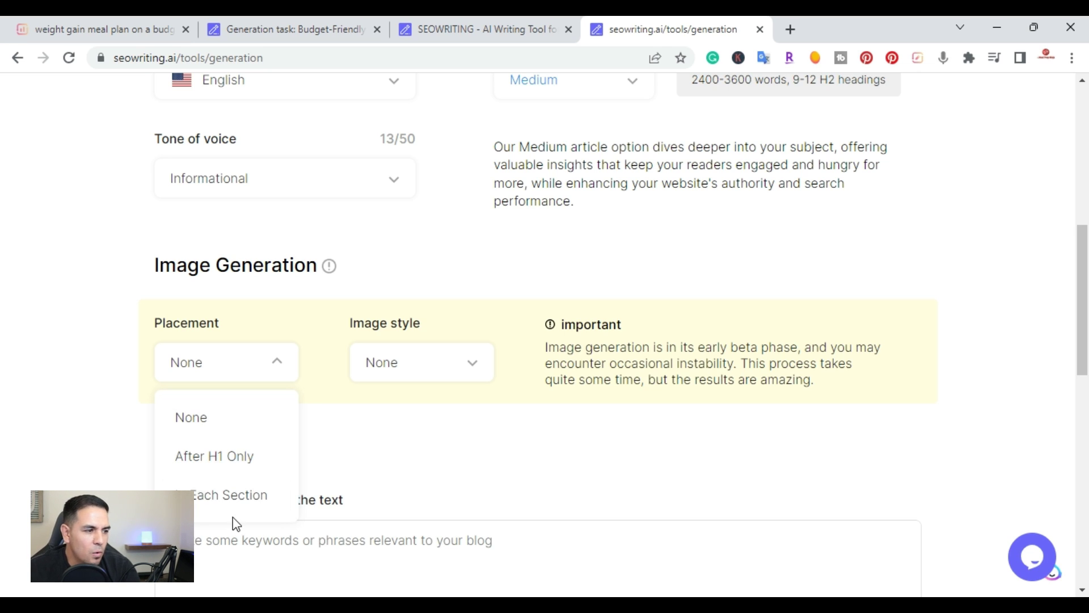
pyautogui.click(227, 495)
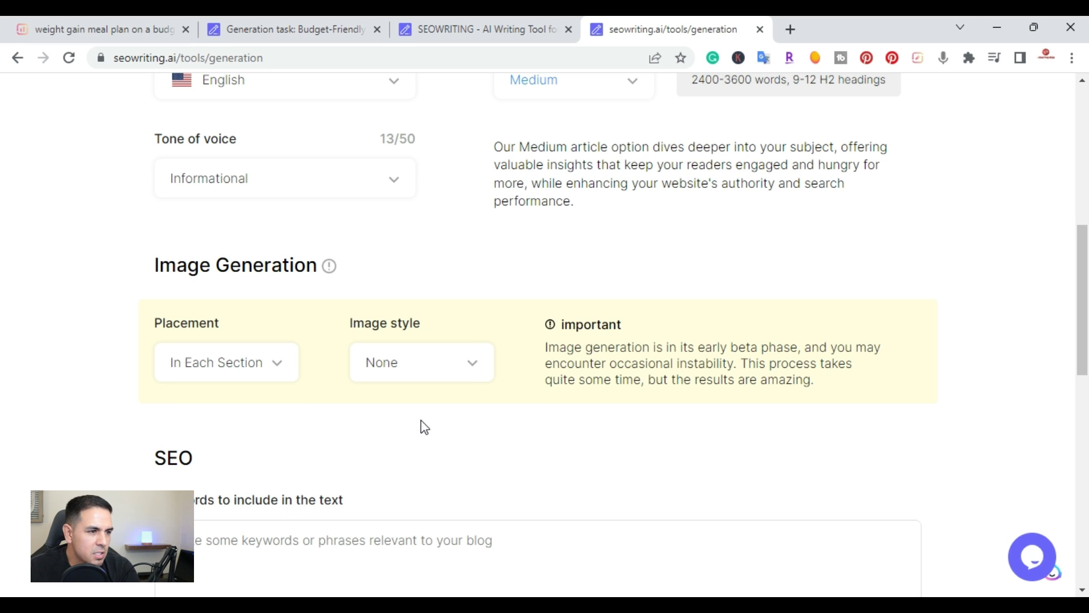
# - Browse the available image styles and set the image style to Cinematic
pyautogui.click(472, 369)
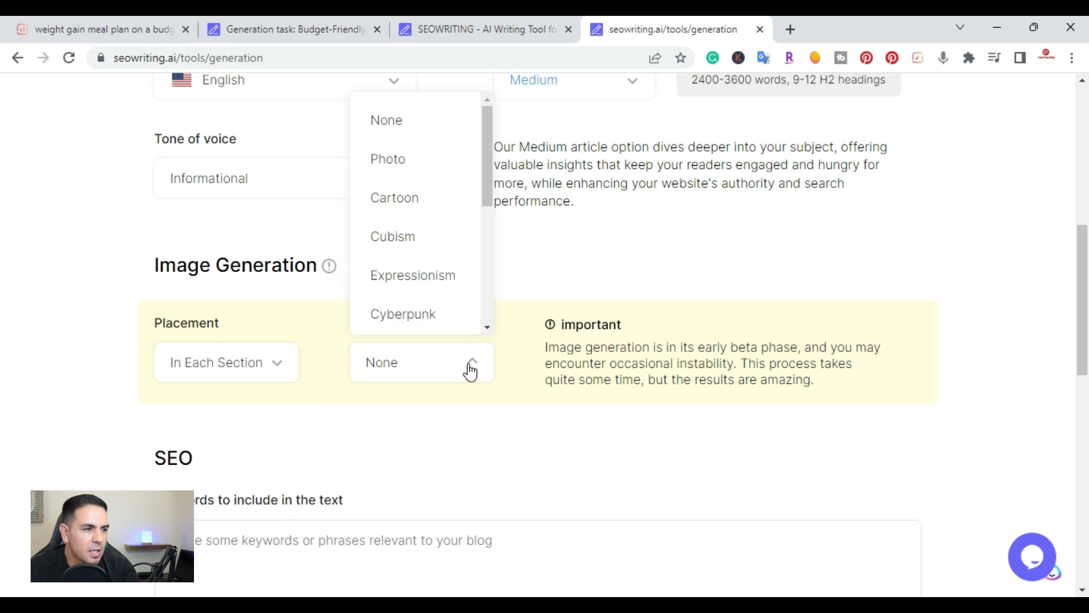
pyautogui.click(487, 394)
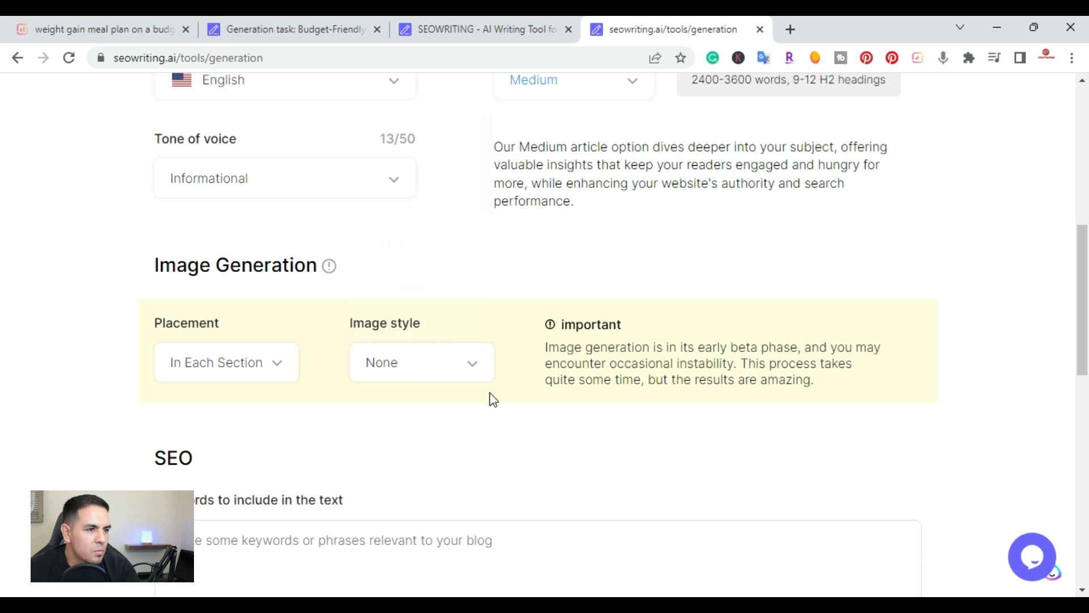
pyautogui.click(427, 365)
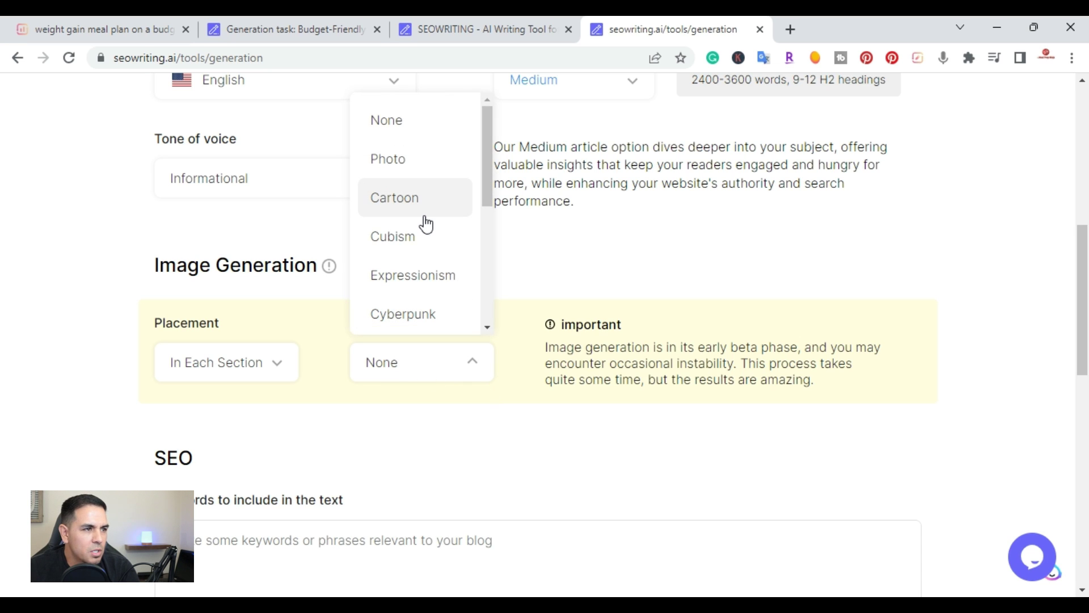
pyautogui.scroll(-2, 426, 224)
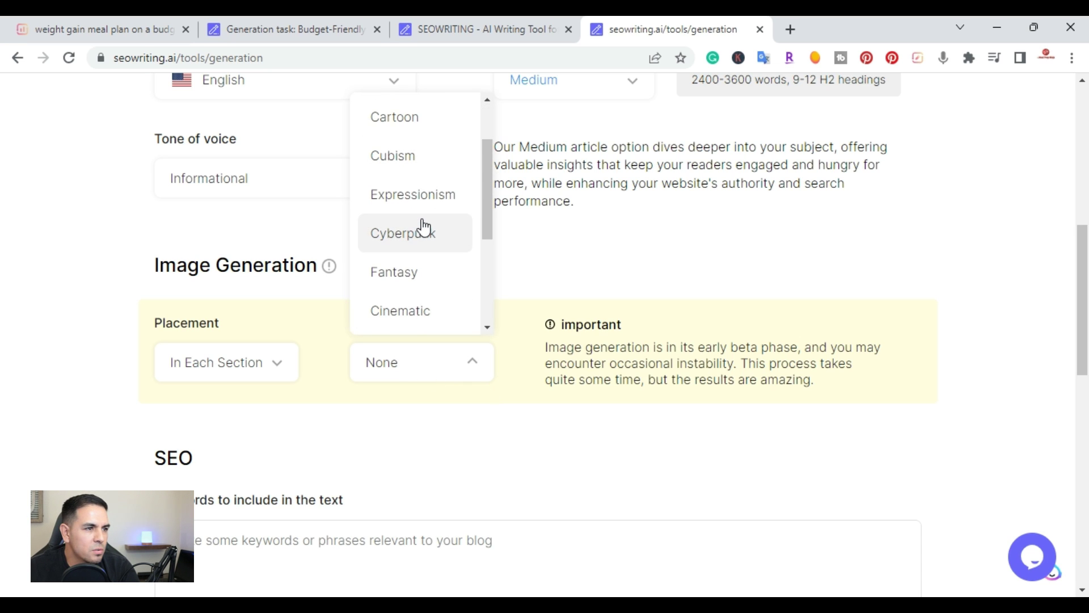
pyautogui.scroll(-2, 423, 224)
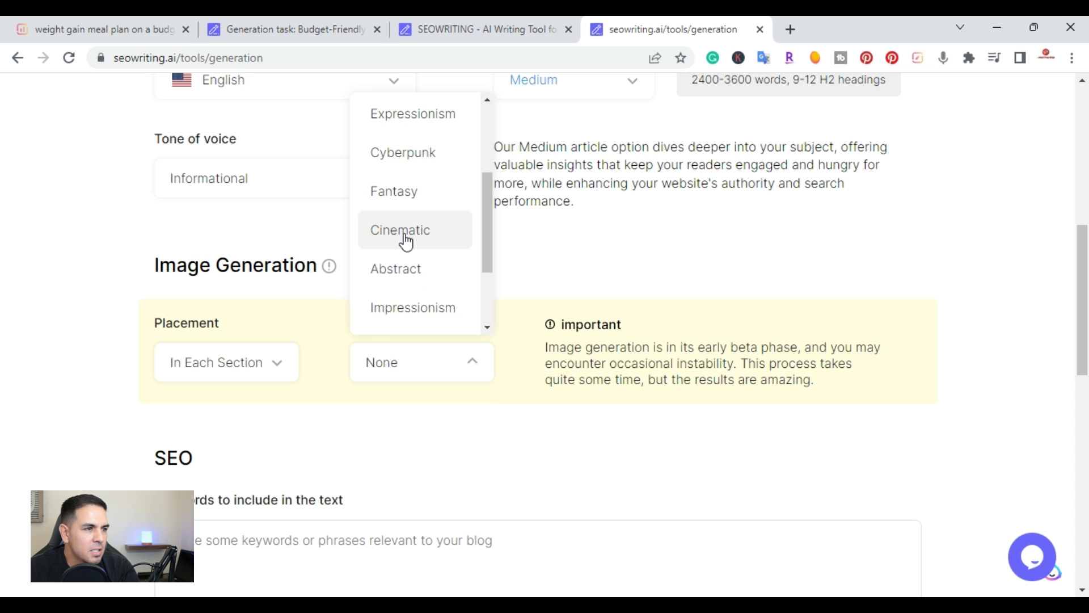
pyautogui.click(405, 240)
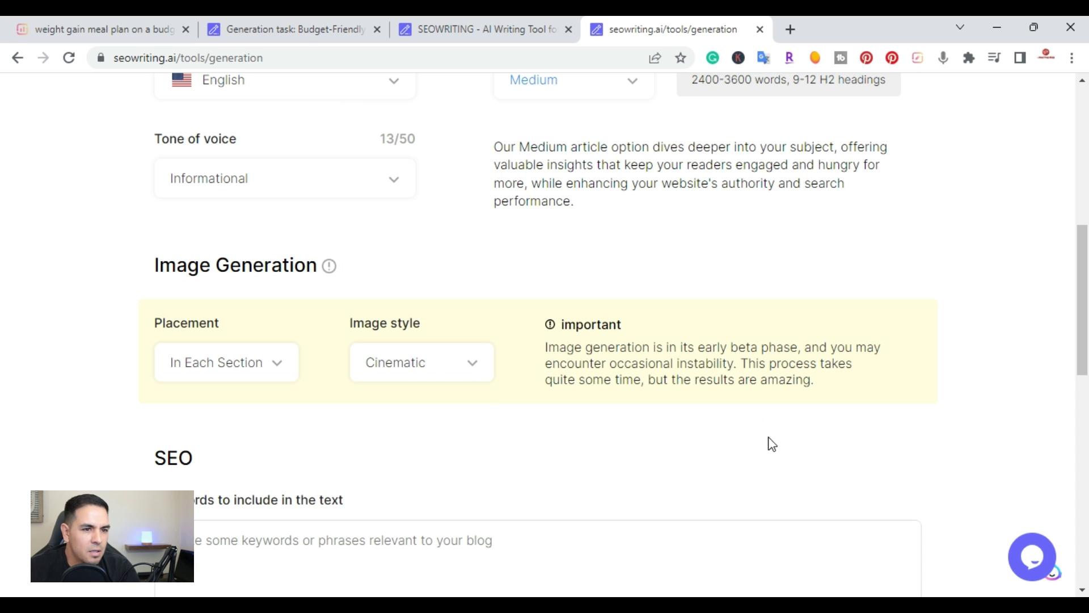
# - Paste the copied list of meal prep keywords, starting with "how to meal prep on a budget", into the SEO keywords to include
pyautogui.scroll(-1, 769, 442)
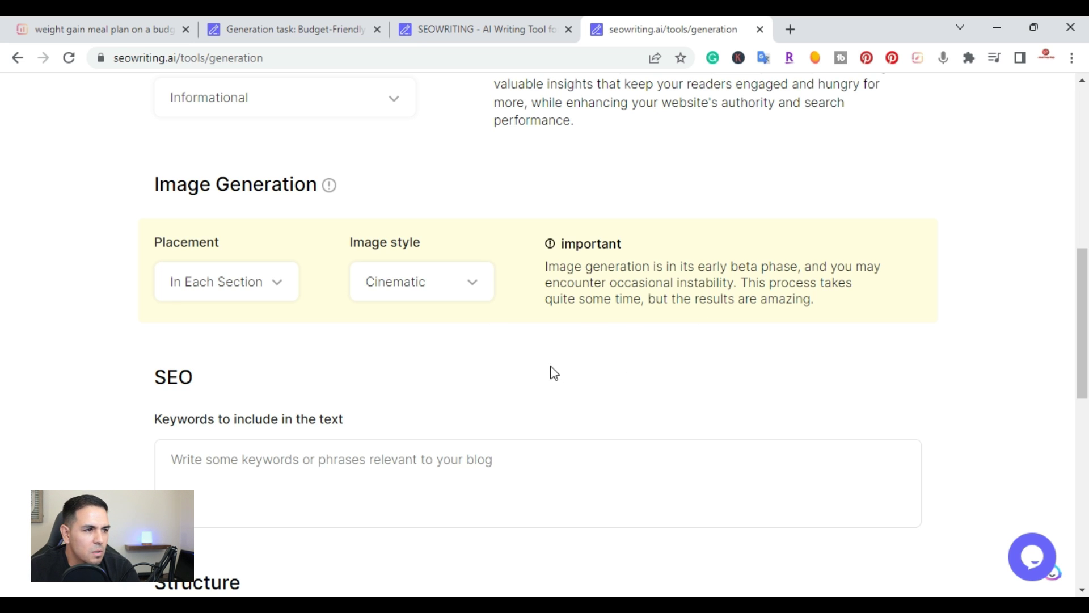
pyautogui.scroll(-2, 521, 399)
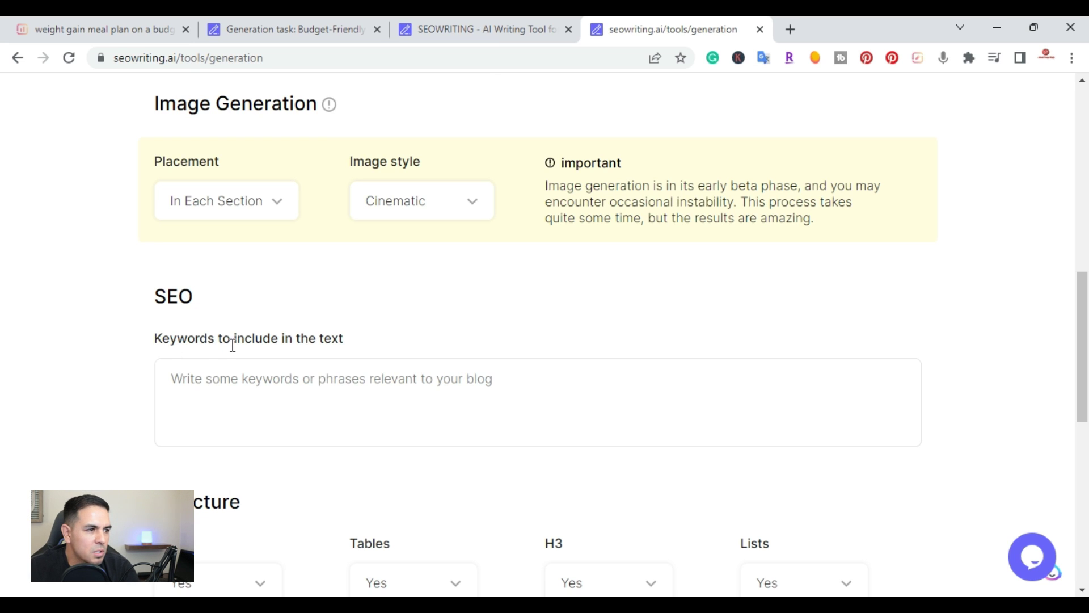
pyautogui.click(321, 361)
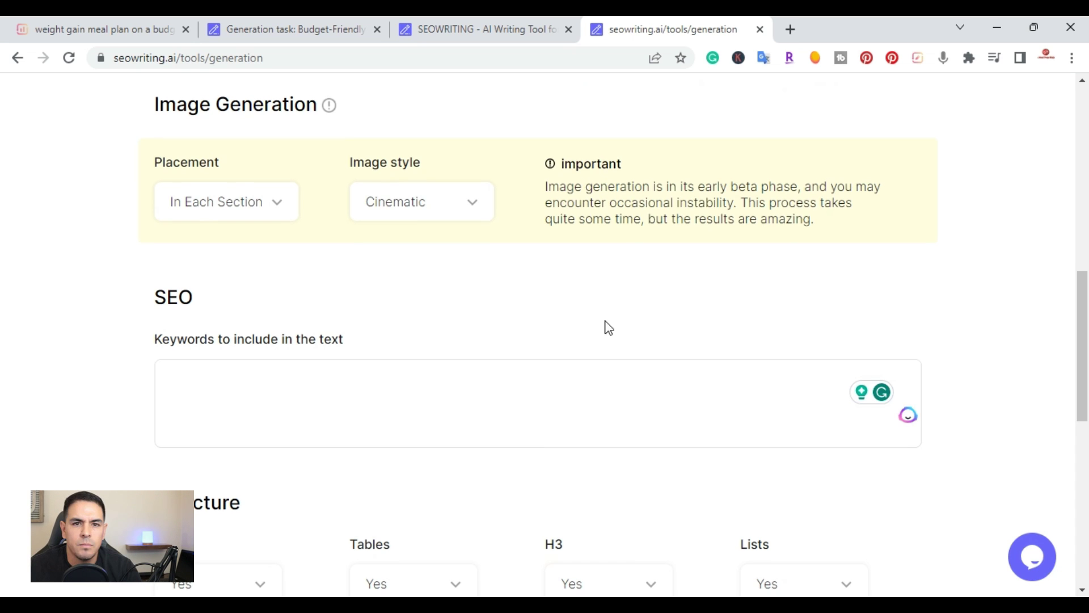
pyautogui.rightClick(233, 380)
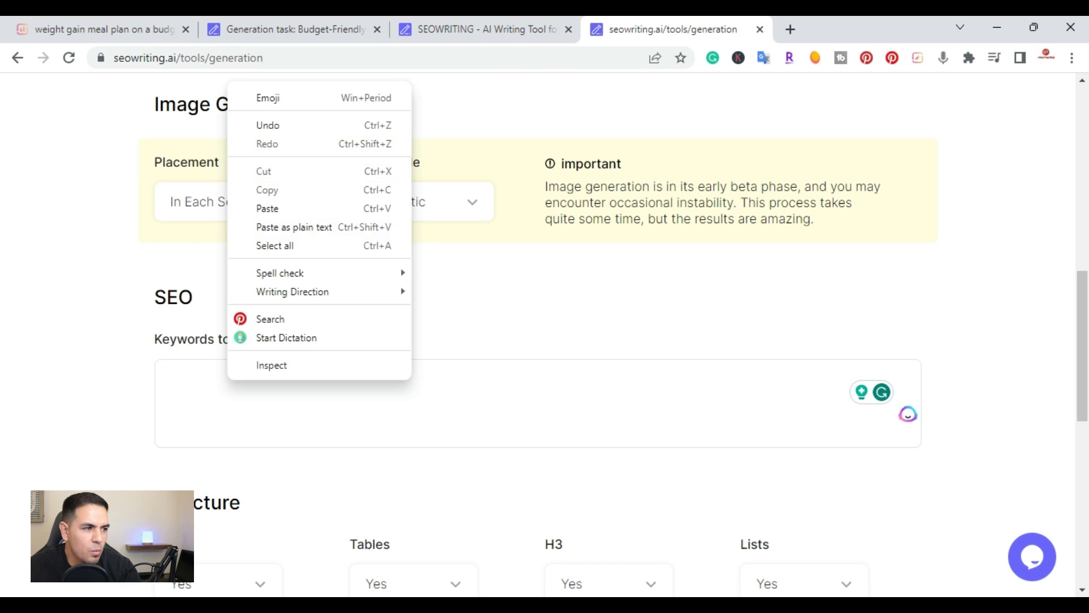
pyautogui.click(264, 208)
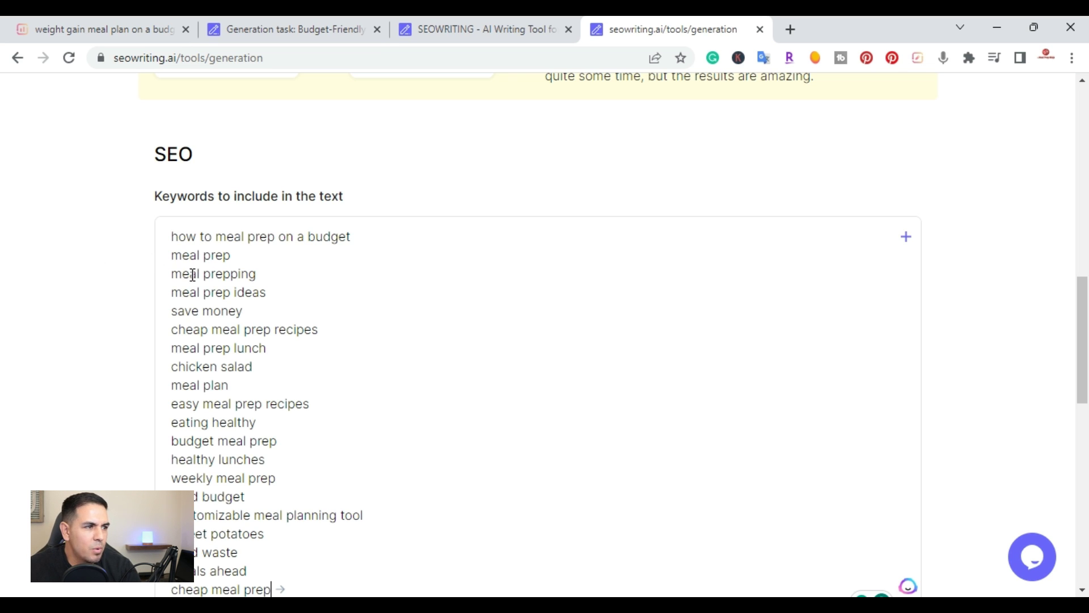
pyautogui.scroll(-1, 192, 275)
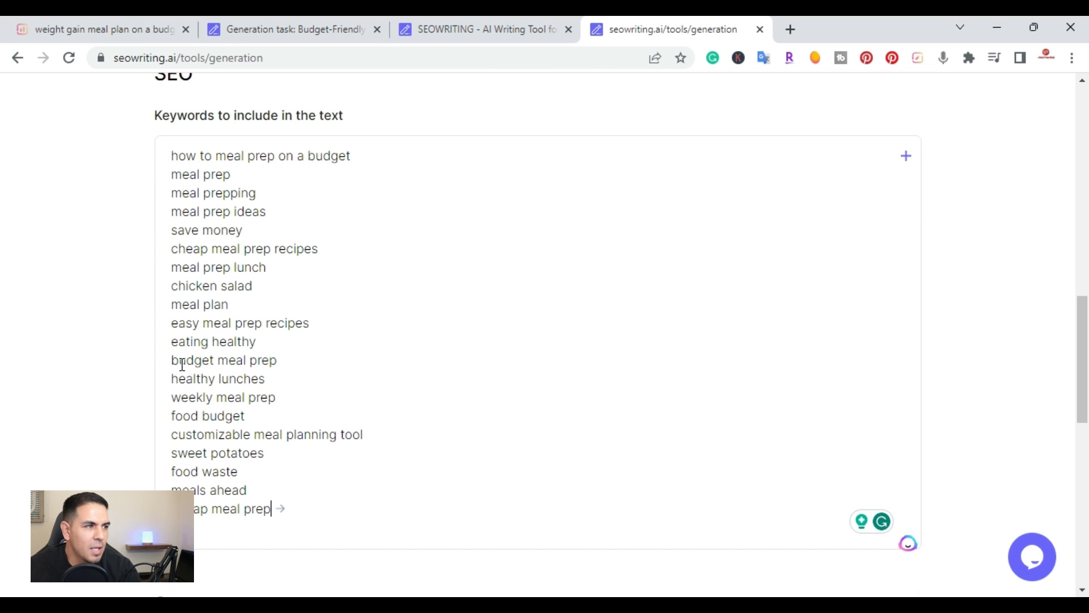
# - Review the Structure and Document settings and examine the Quality type and OpenAI API Key options of the language model
pyautogui.scroll(-5, 132, 373)
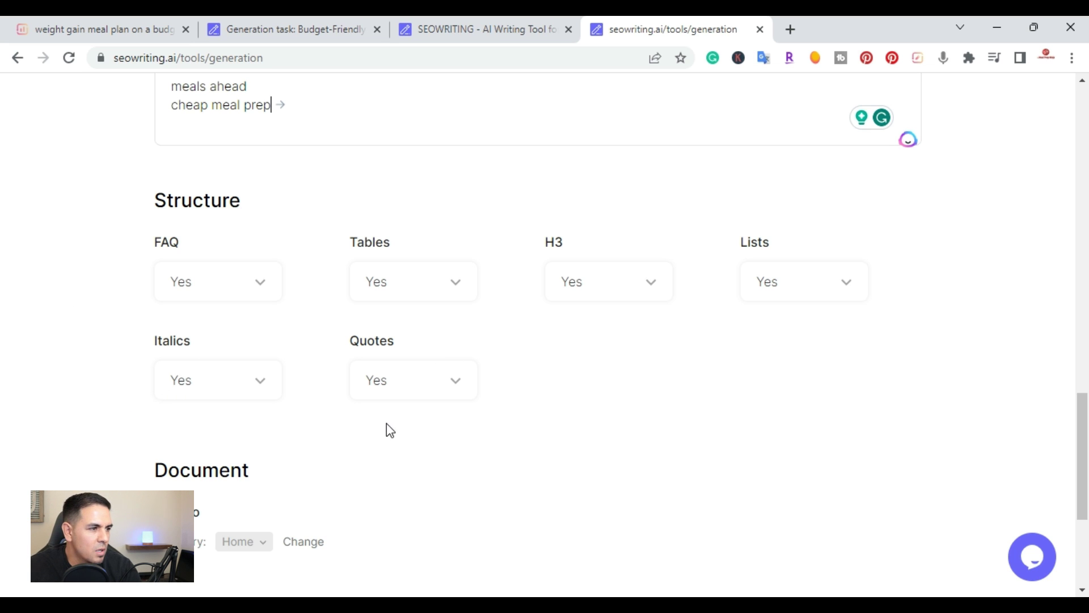
pyautogui.scroll(-5, 386, 423)
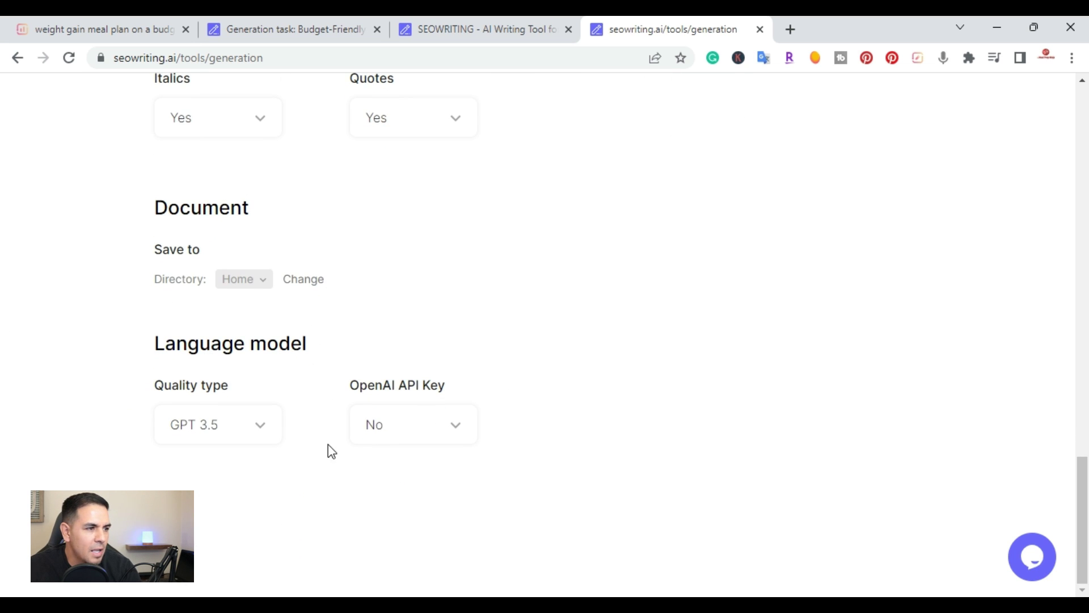
pyautogui.click(261, 441)
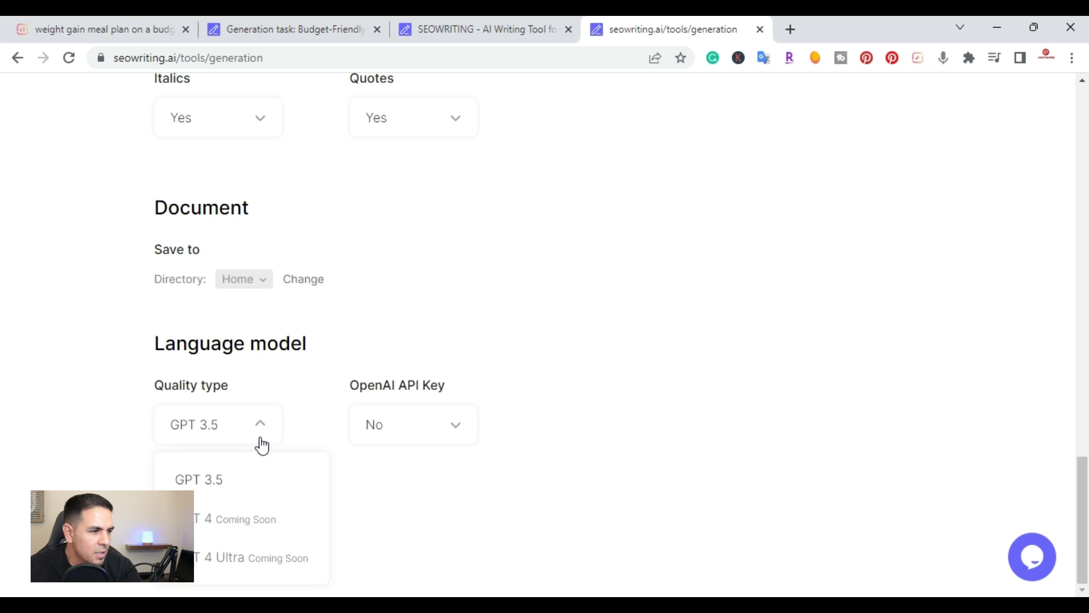
pyautogui.click(684, 334)
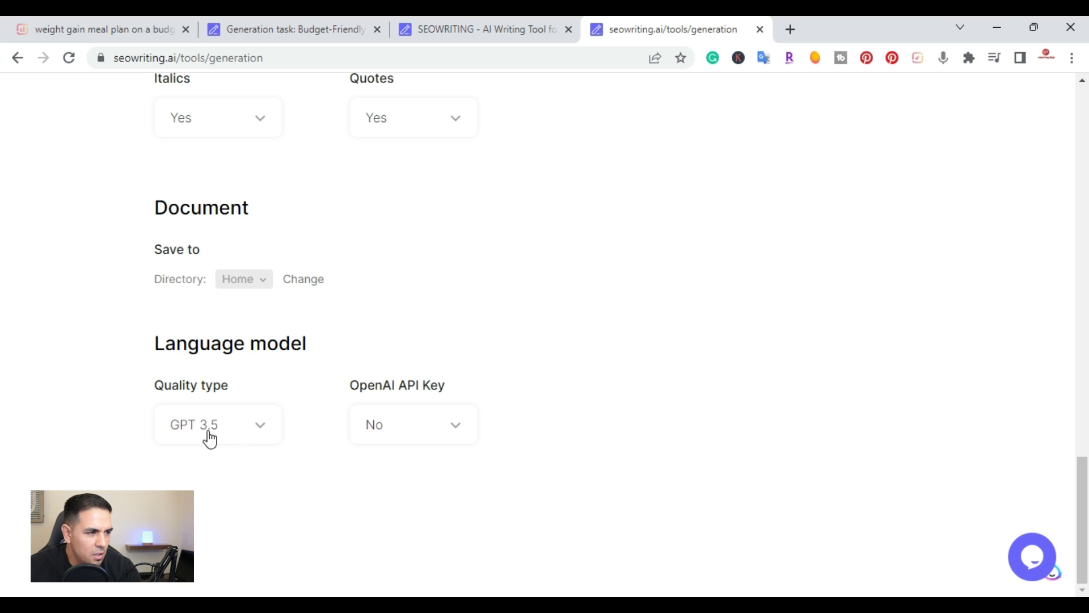
pyautogui.click(235, 439)
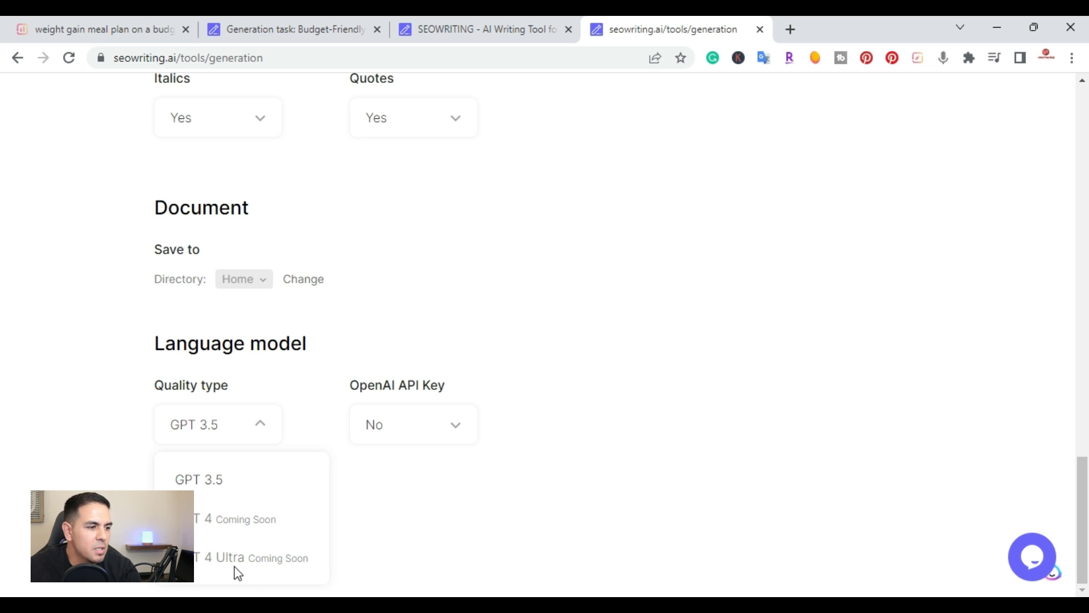
pyautogui.click(74, 442)
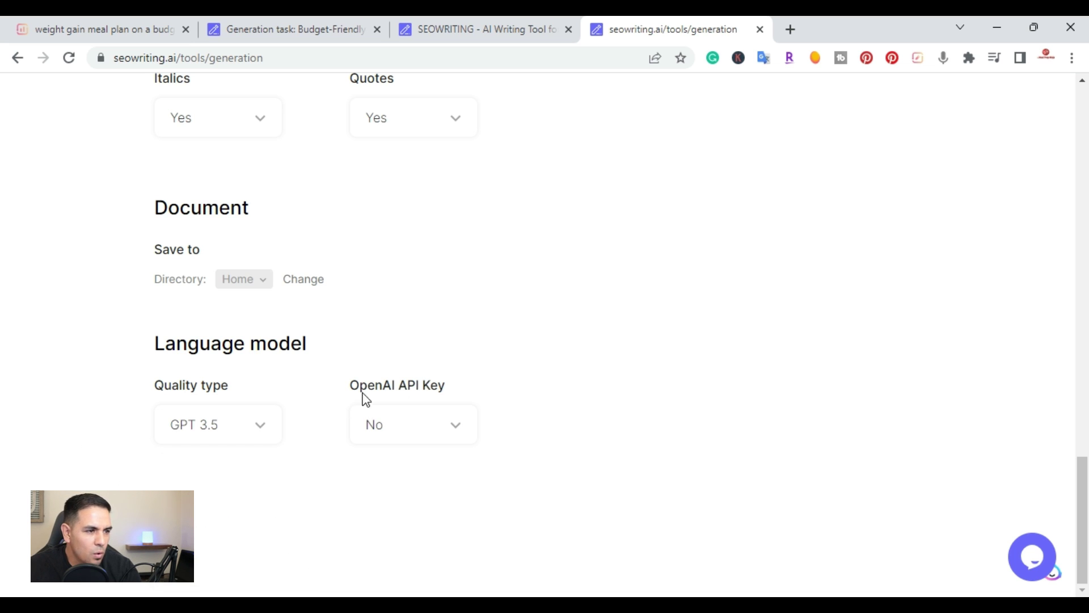
pyautogui.click(473, 438)
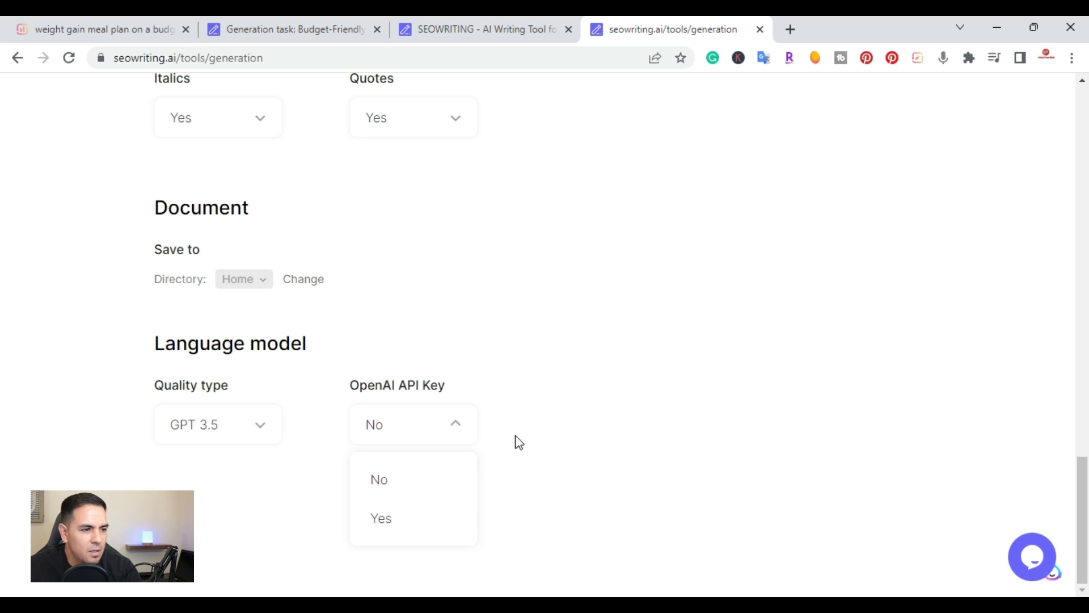
pyautogui.click(474, 368)
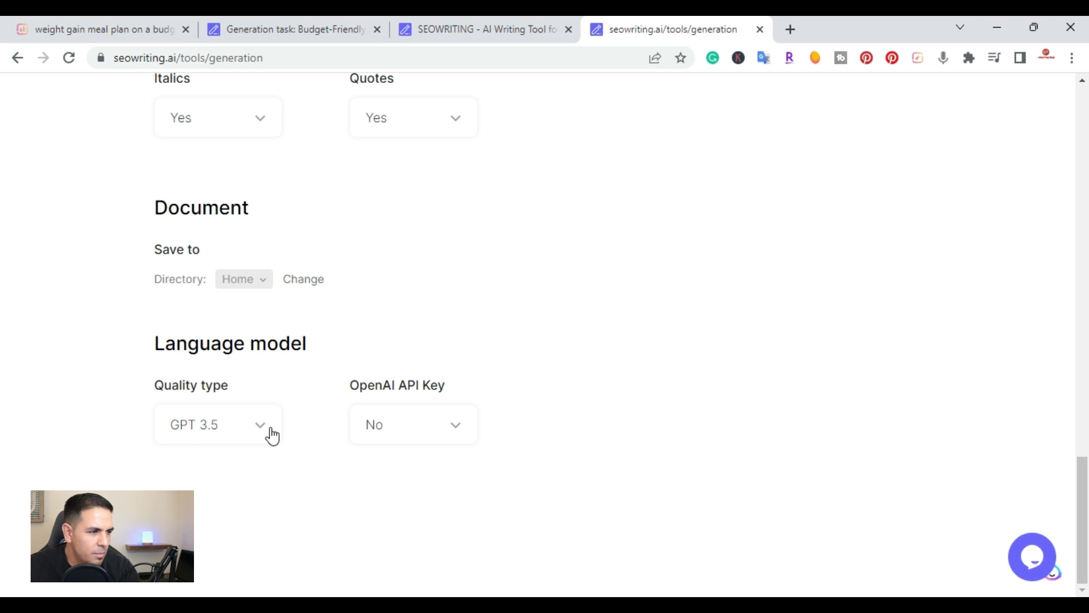
# - Run the 1-Click Blog Post generation for the meal prep article
pyautogui.scroll(15, 521, 455)
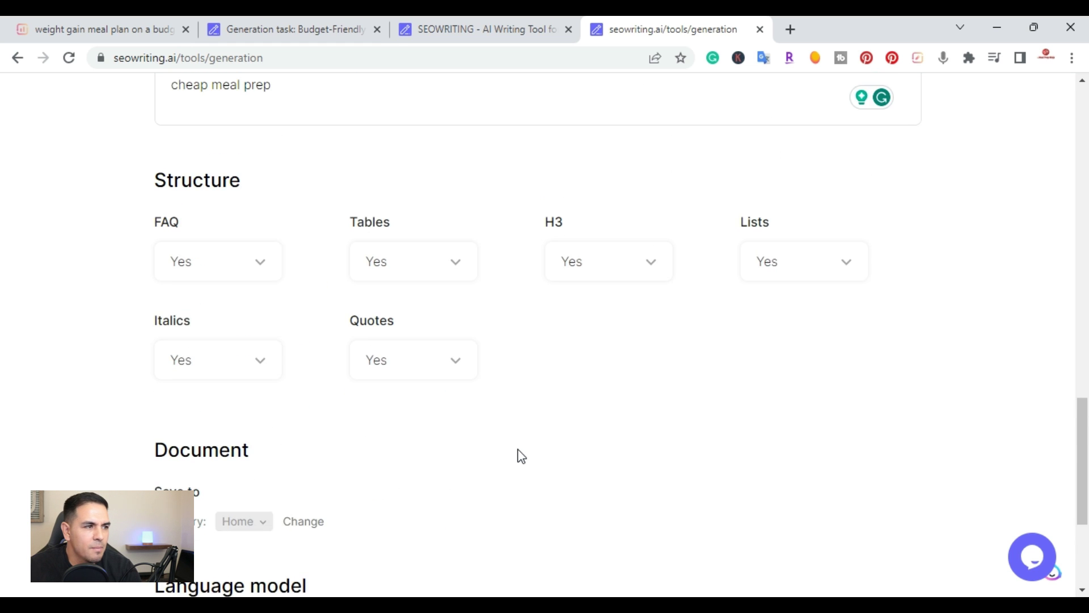
pyautogui.scroll(12, 520, 455)
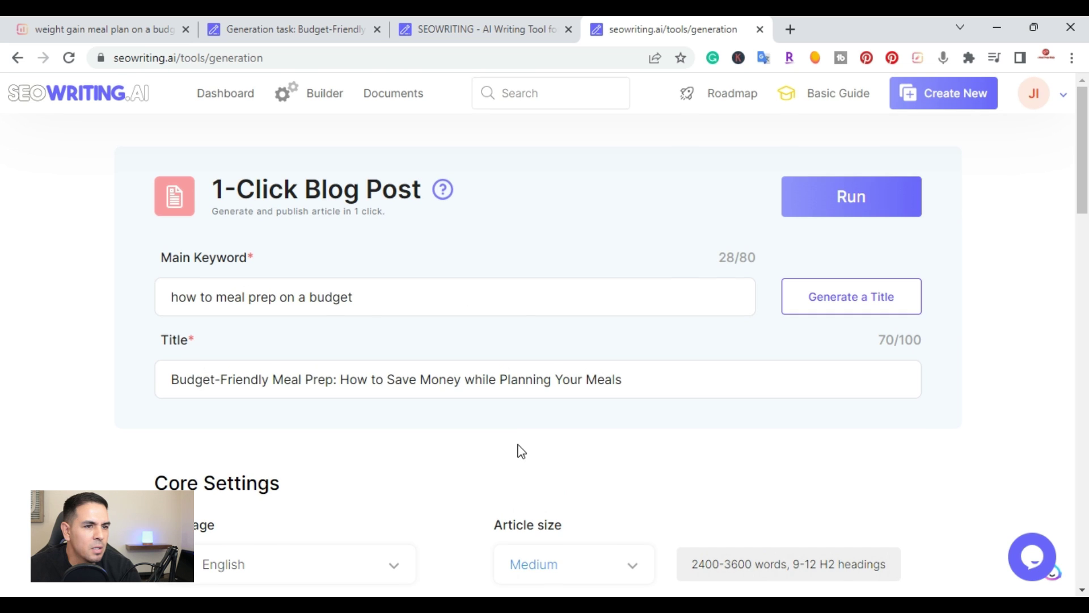
pyautogui.click(844, 196)
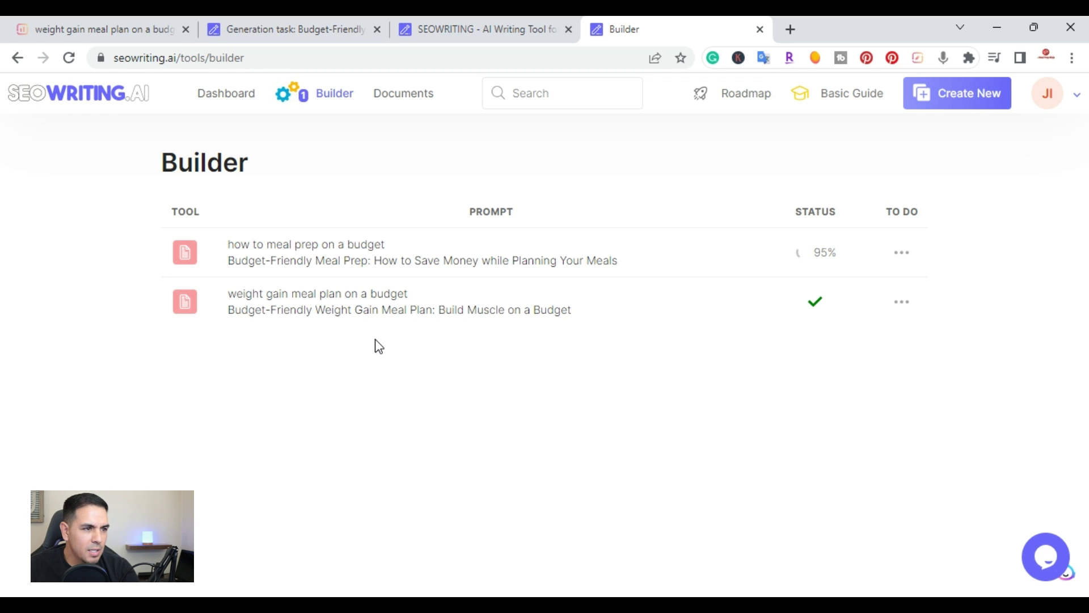
# - Open the finished "weight gain meal plan on a budget" article and briefly show its meta title and meta description
pyautogui.click(365, 309)
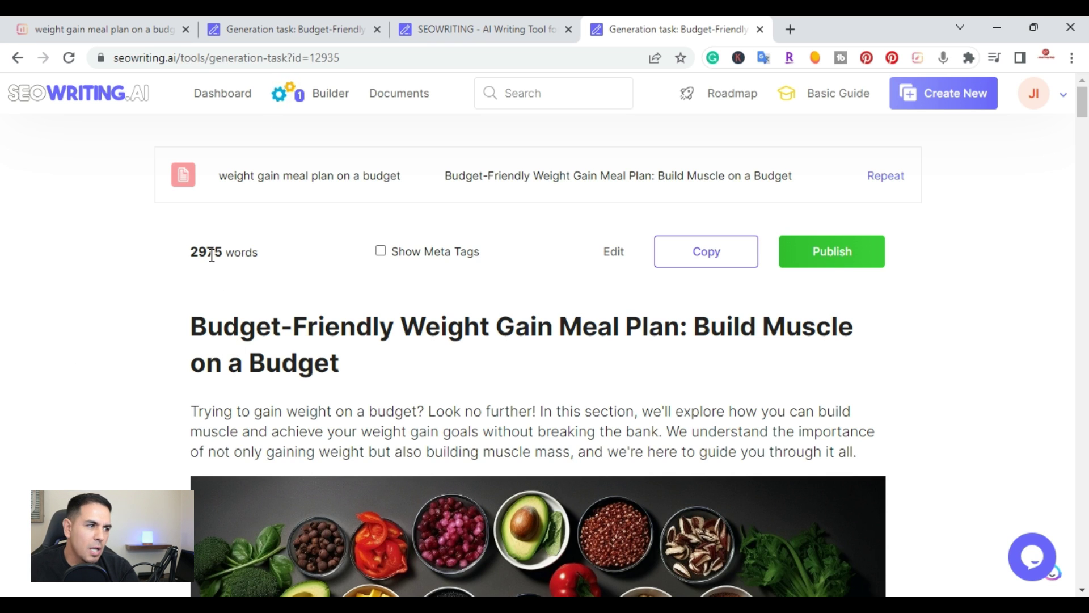
pyautogui.click(381, 253)
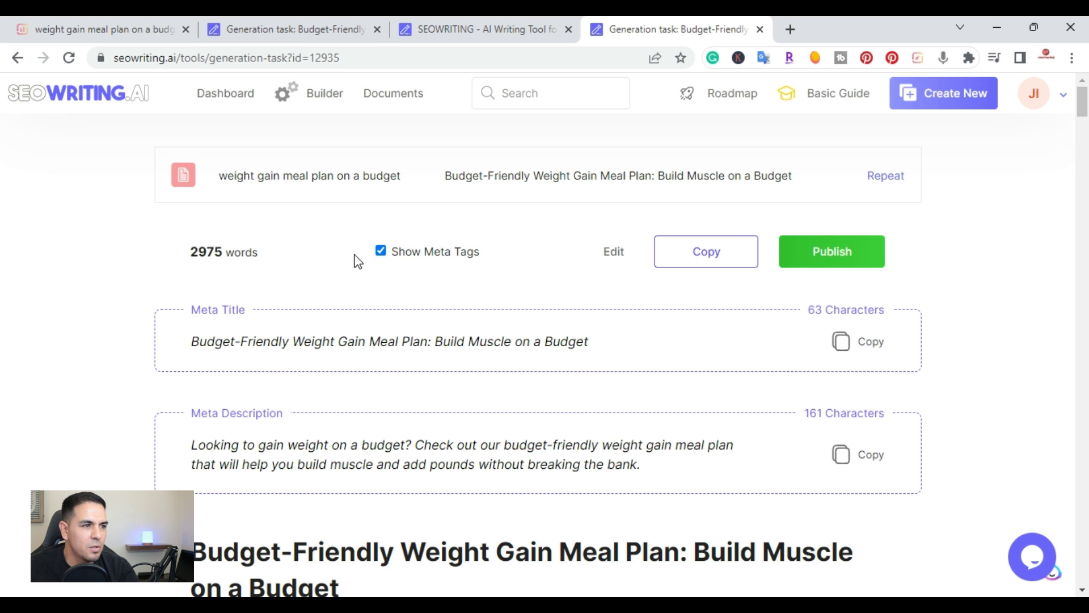
pyautogui.click(380, 253)
# - Read through the generated weight gain article, examining its introduction, section headings and images down to the high-calorie foods section
pyautogui.scroll(-3, 447, 284)
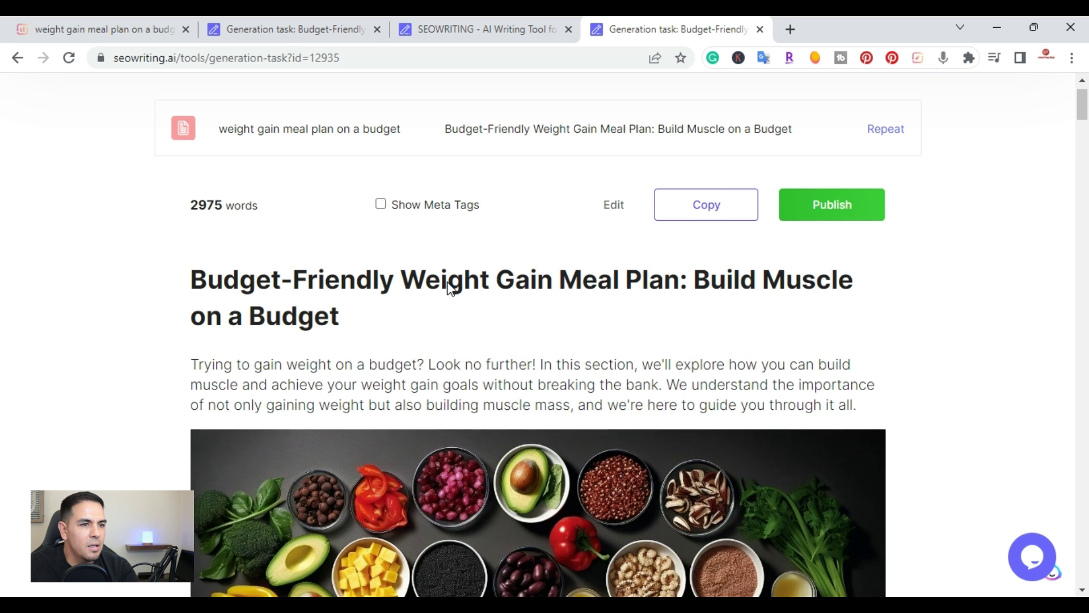
pyautogui.scroll(1, 447, 281)
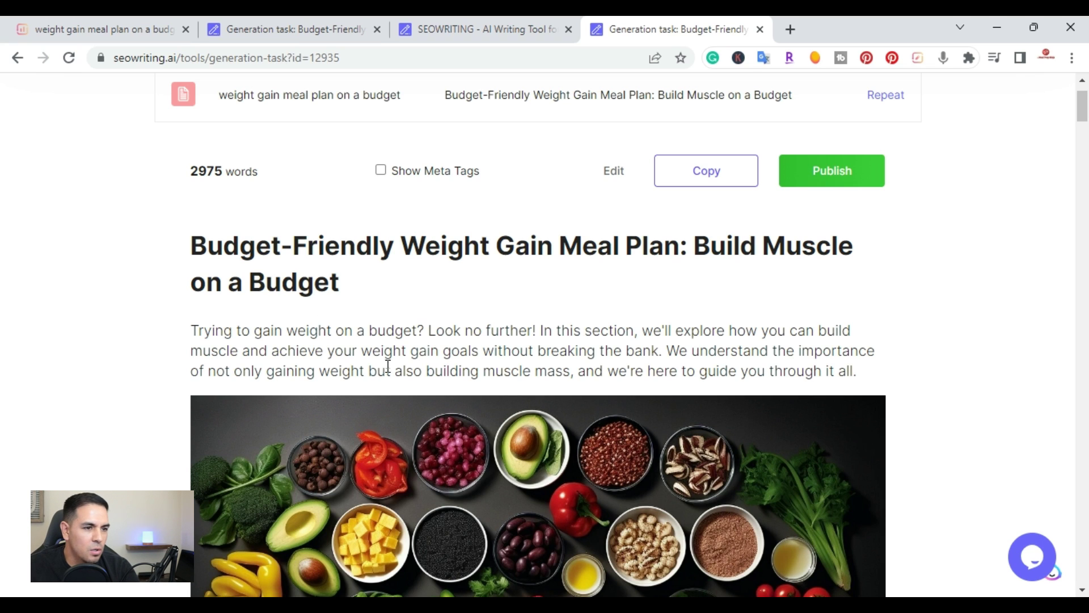
pyautogui.scroll(-6, 455, 343)
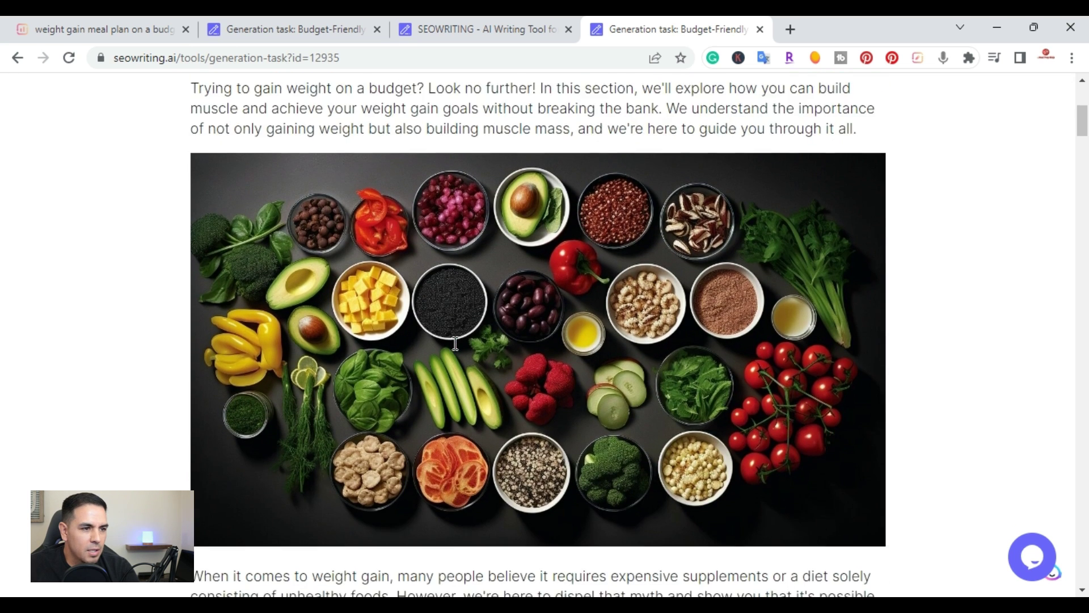
pyautogui.scroll(3, 453, 343)
pyautogui.scroll(-2, 454, 343)
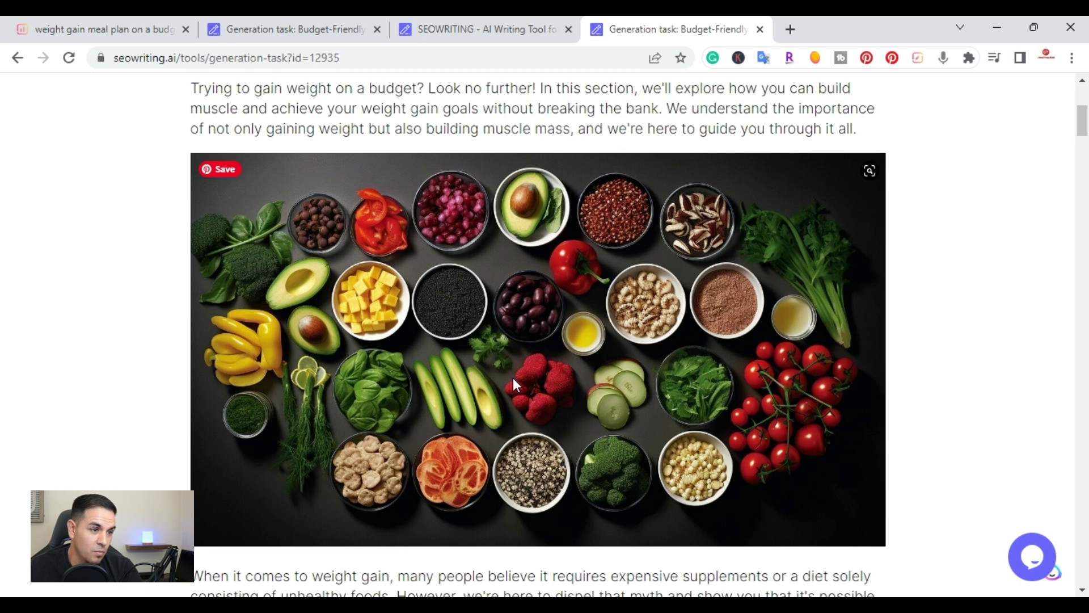
pyautogui.scroll(-6, 513, 378)
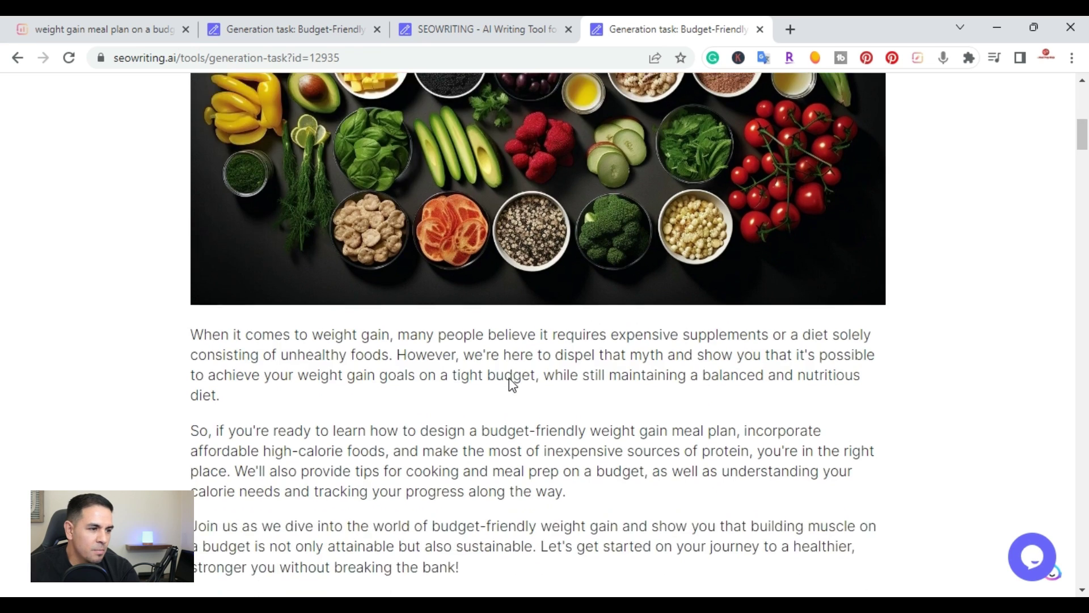
pyautogui.scroll(-2, 508, 379)
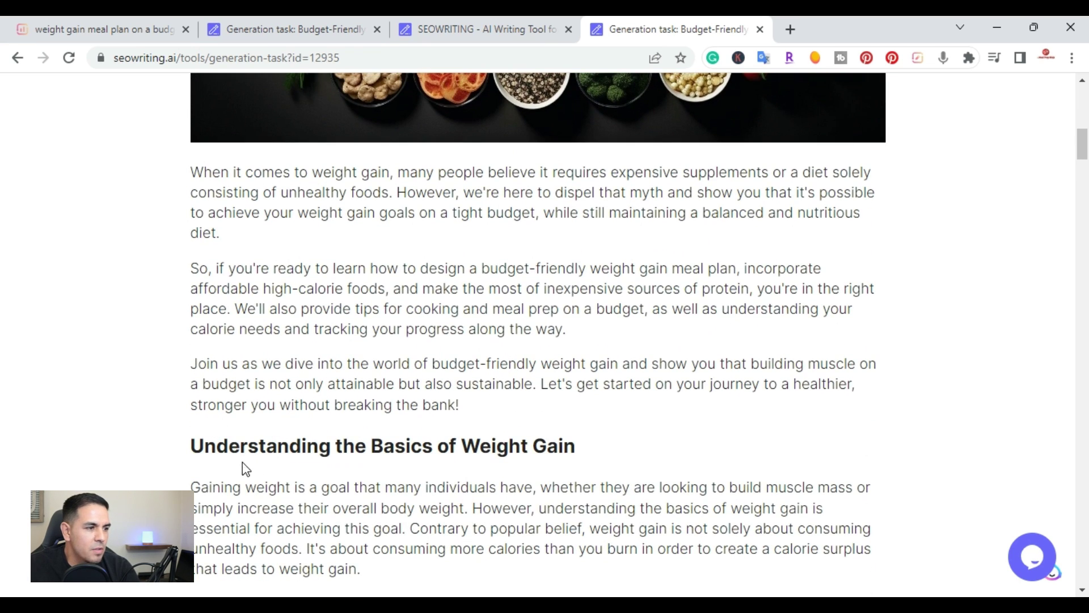
pyautogui.scroll(-3, 523, 456)
pyautogui.scroll(-10, 524, 456)
pyautogui.scroll(-16, 523, 455)
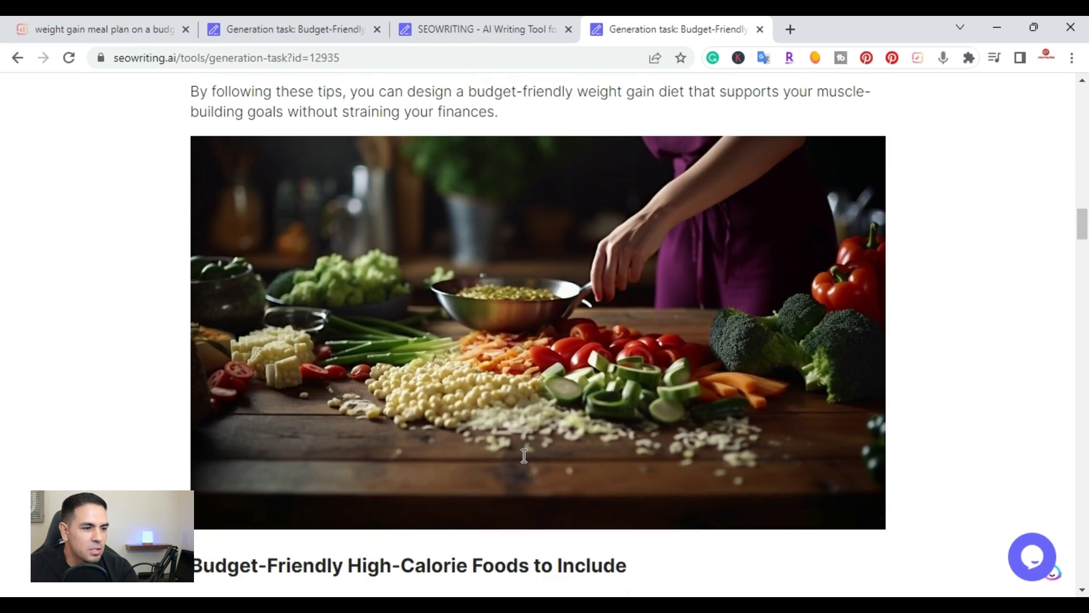
# - Read the weight gain article's high-calorie foods lists and the "Cooking and Meal Prep on a Budget" section, including their images
pyautogui.scroll(-4, 515, 446)
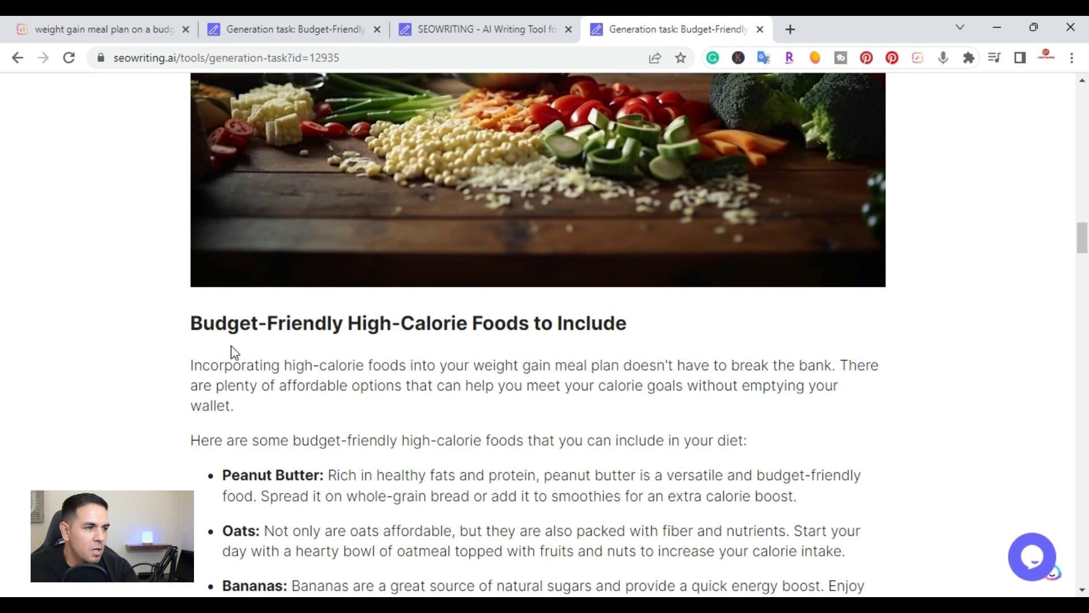
pyautogui.scroll(-13, 457, 433)
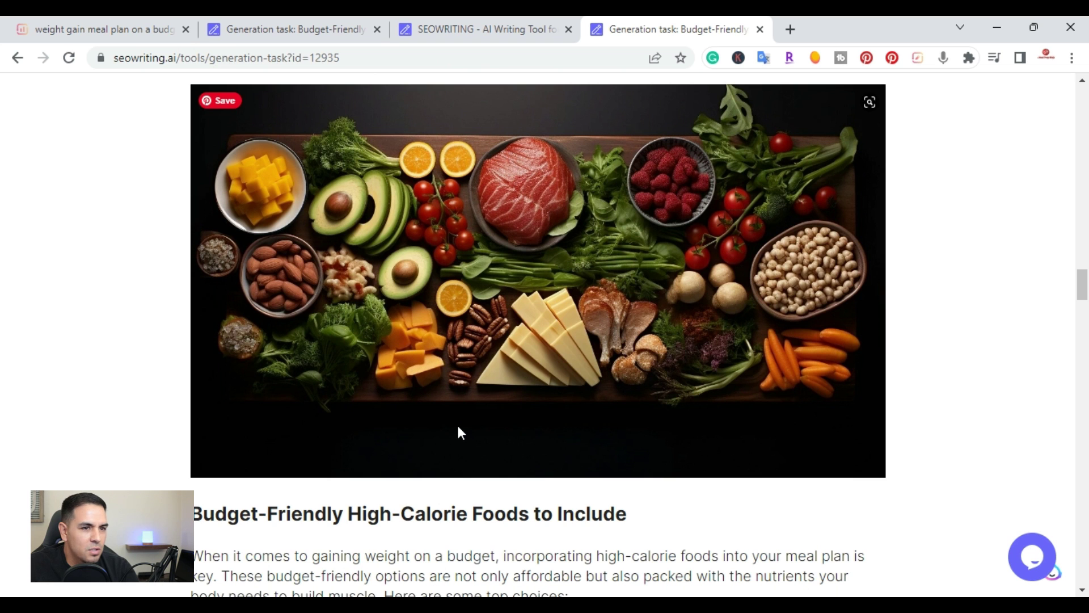
pyautogui.scroll(-3, 459, 432)
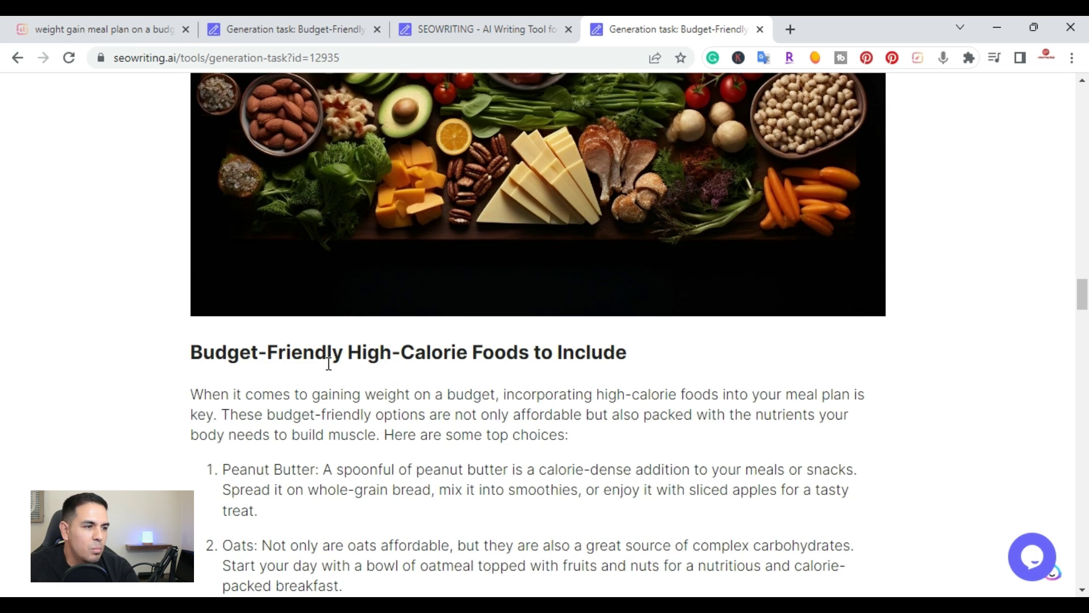
pyautogui.scroll(-15, 421, 383)
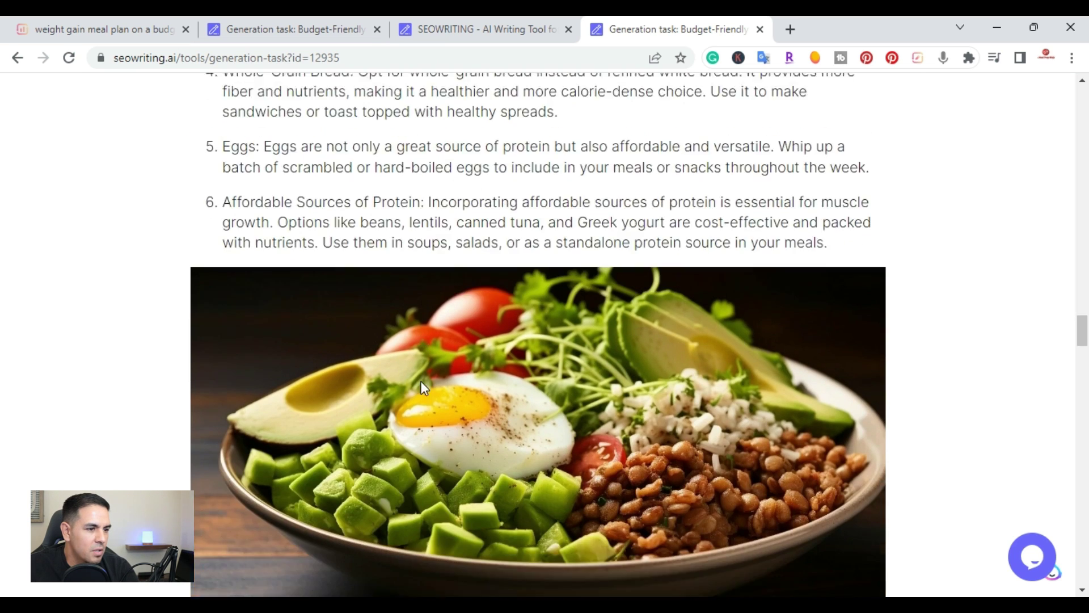
pyautogui.scroll(-5, 423, 387)
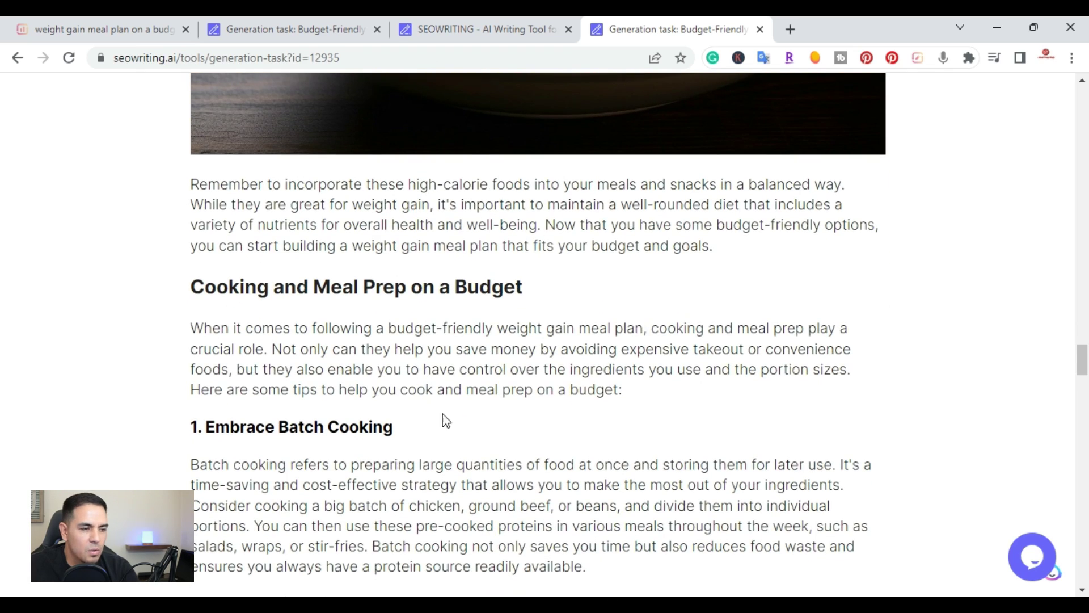
pyautogui.scroll(-6, 223, 330)
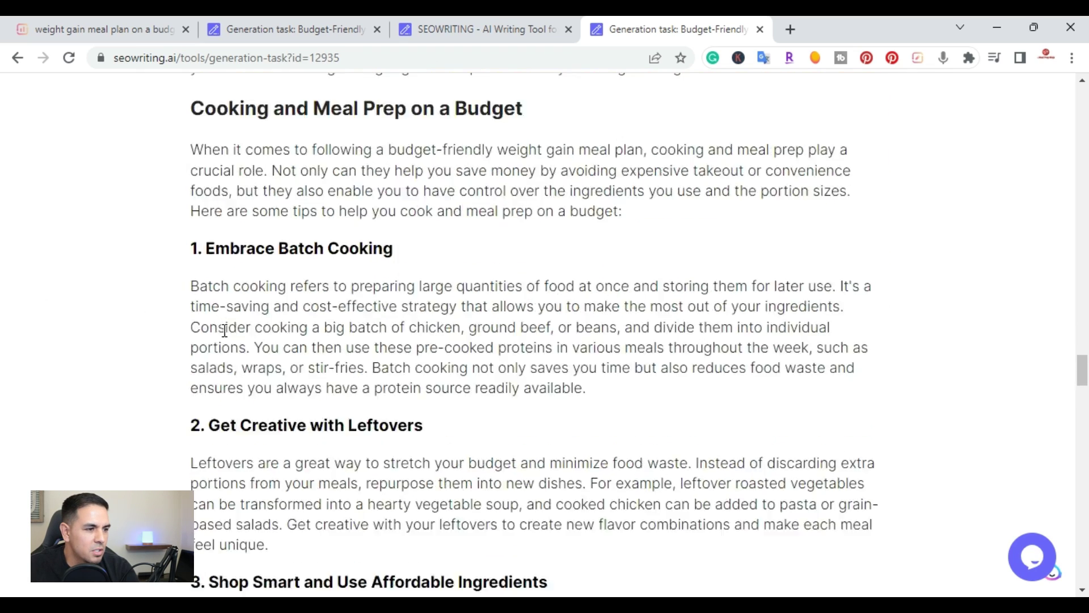
pyautogui.scroll(-12, 224, 330)
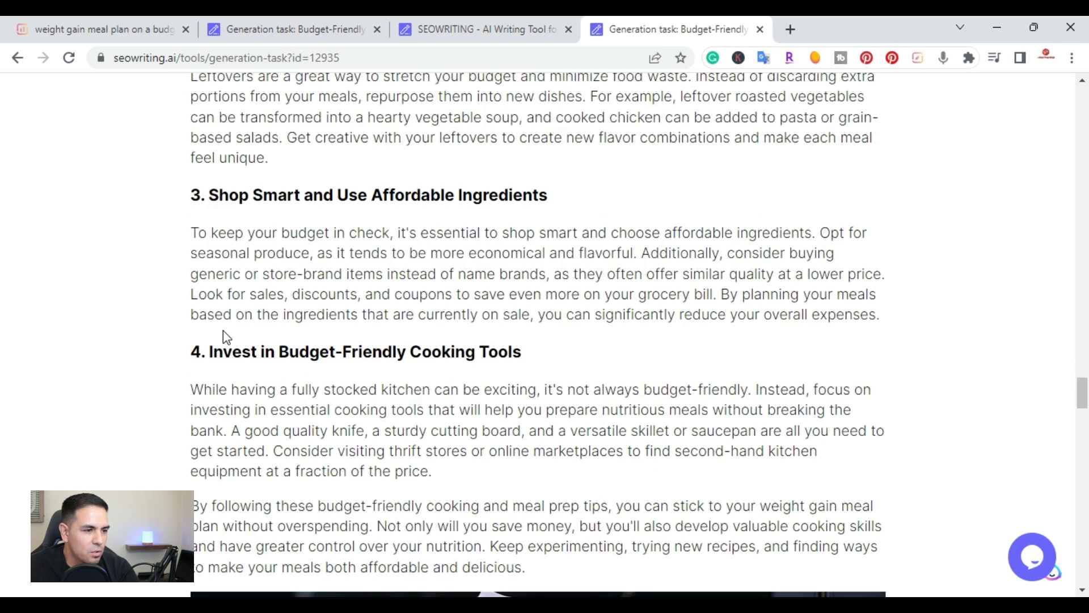
pyautogui.scroll(-1, 223, 337)
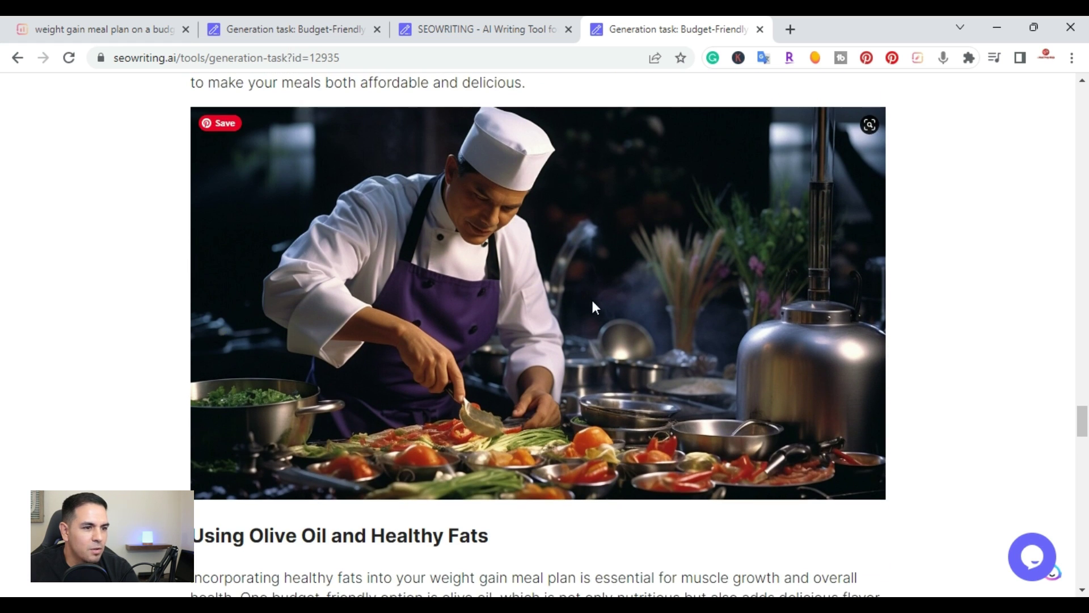
# - Examine the "Using Olive Oil and Healthy Fats" section with its illustration and continue through the calorie needs section
pyautogui.scroll(-3, 589, 375)
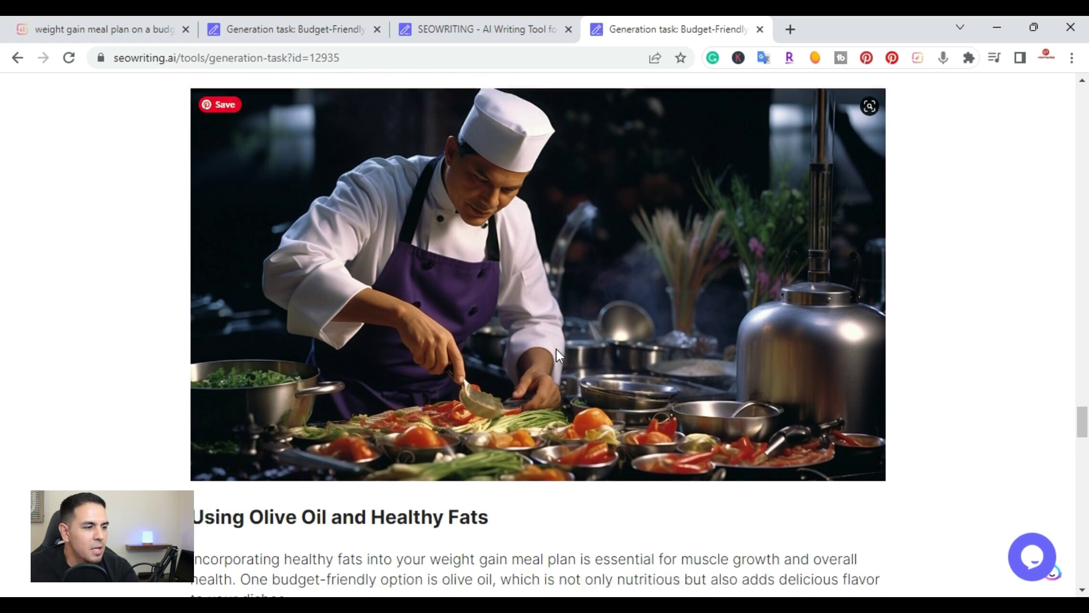
pyautogui.scroll(-12, 235, 402)
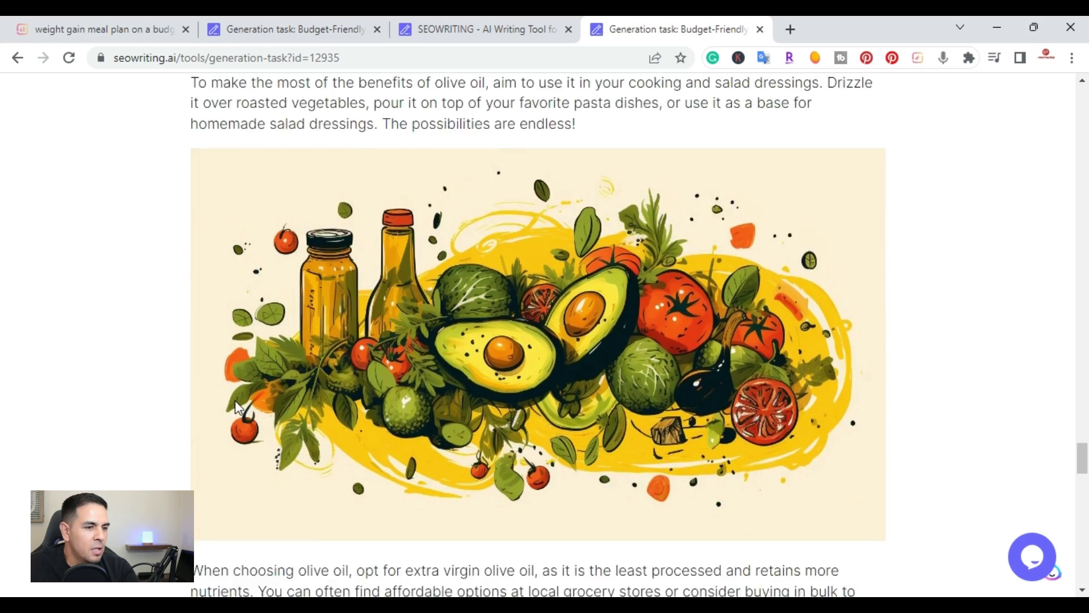
pyautogui.scroll(3, 267, 281)
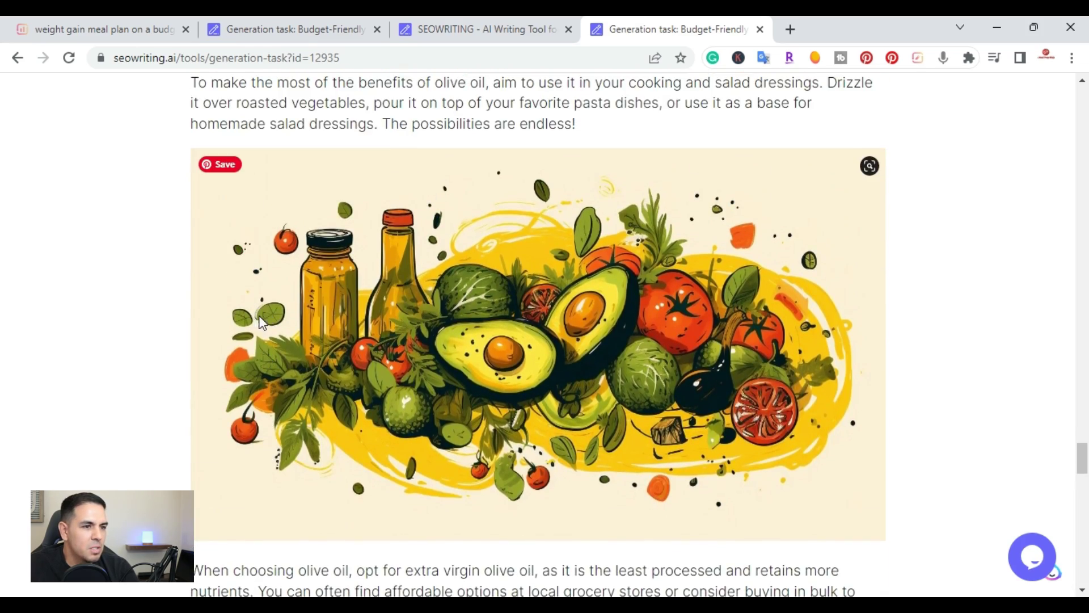
pyautogui.scroll(-6, 525, 346)
pyautogui.scroll(-13, 527, 352)
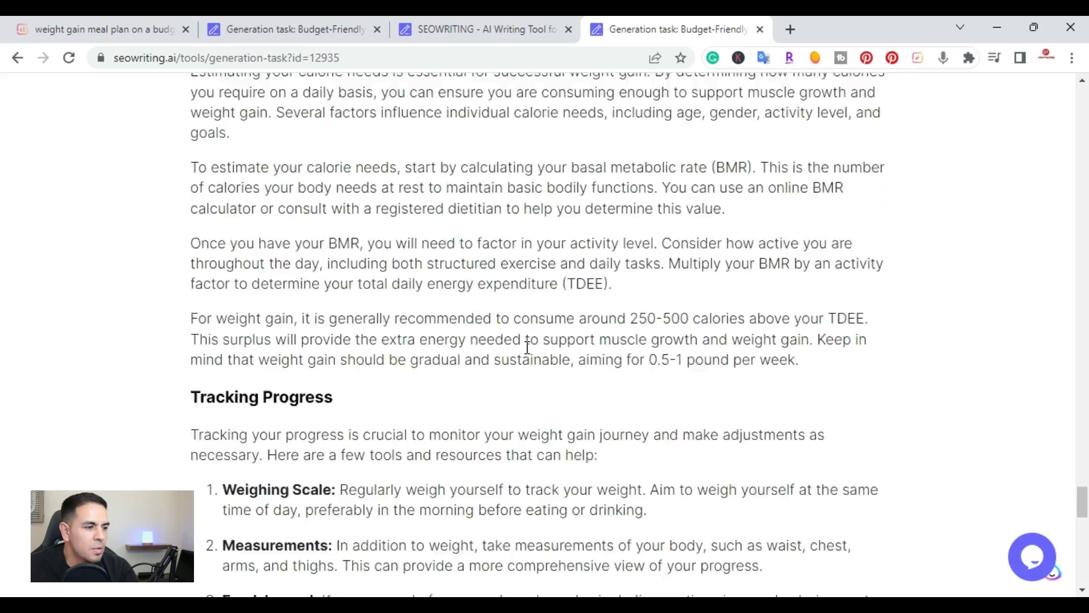
# - Read the article's progress tracking list, conclusion and FAQ section through to the end
pyautogui.scroll(-3, 530, 353)
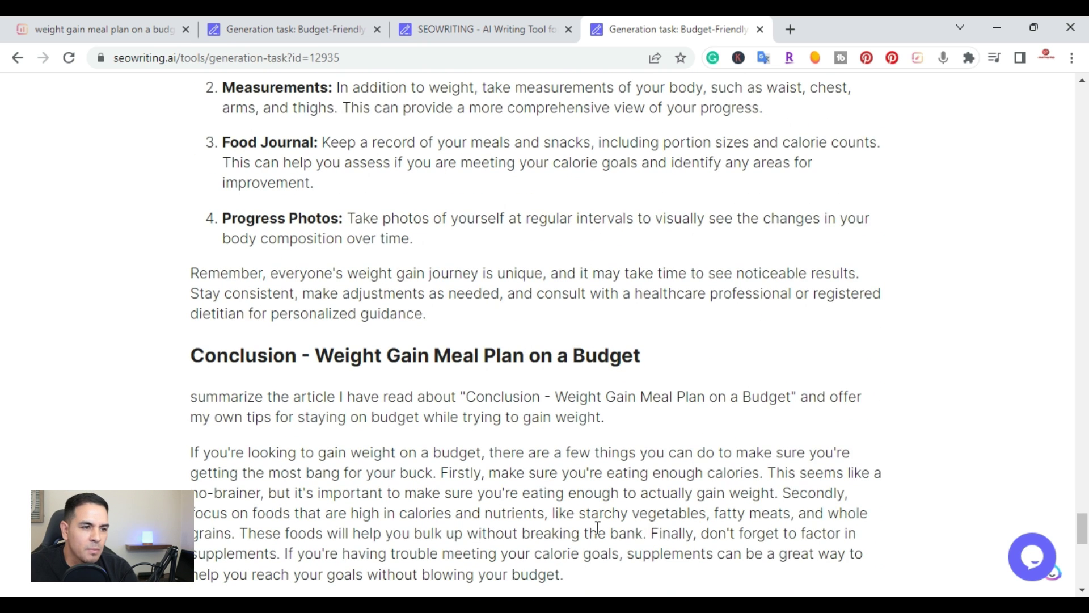
pyautogui.scroll(-2, 464, 409)
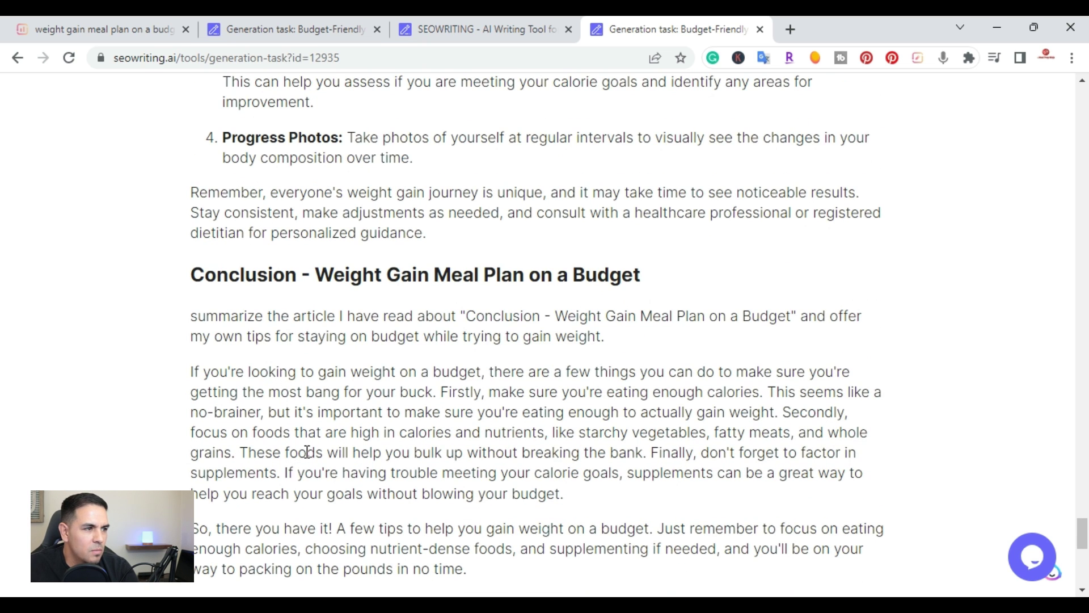
pyautogui.scroll(-1, 318, 427)
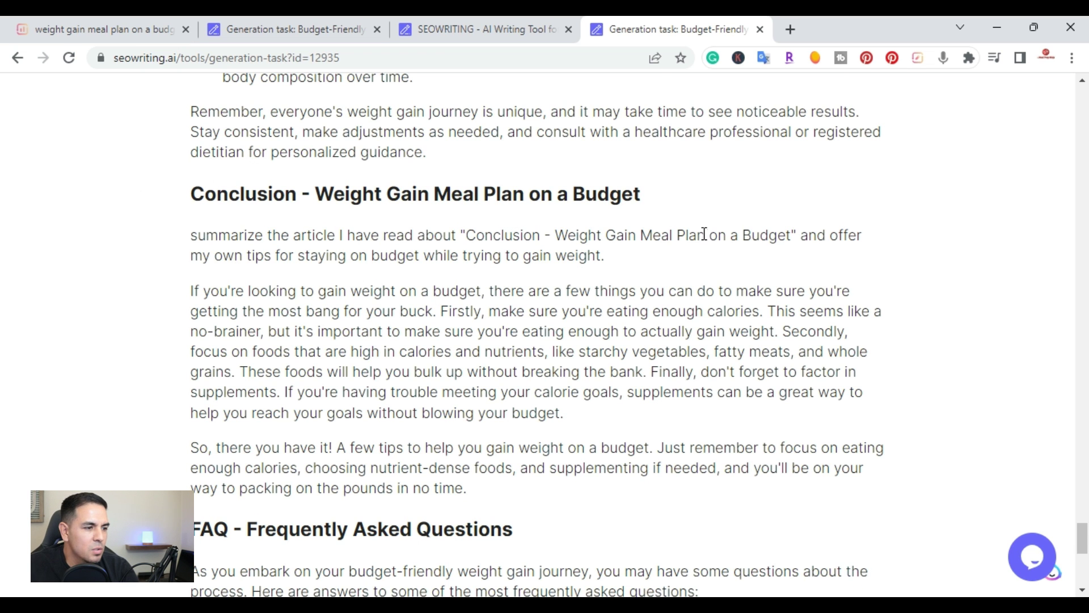
pyautogui.scroll(-2, 703, 233)
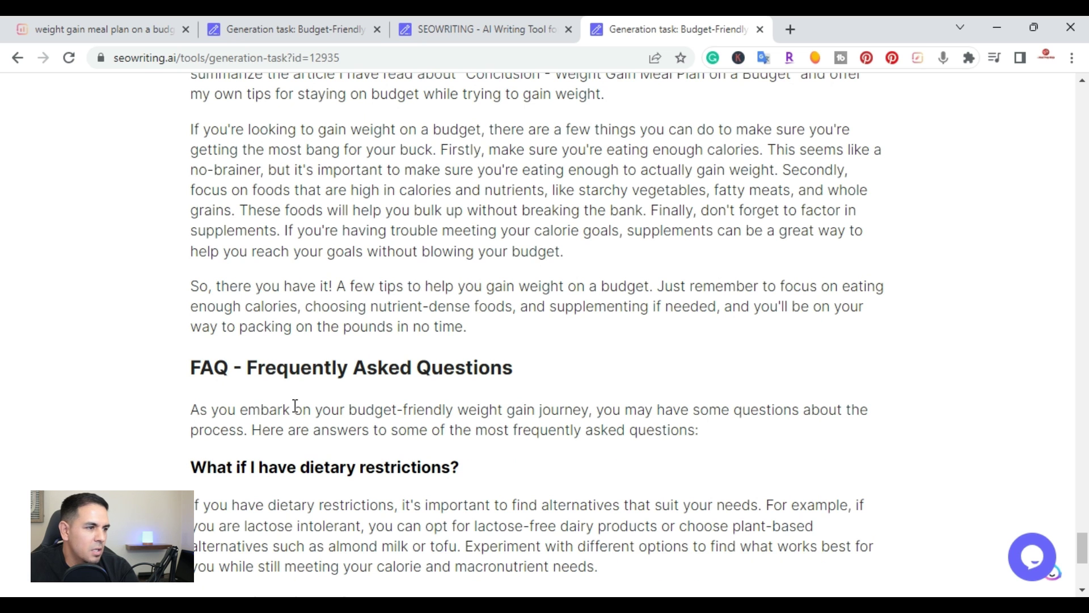
pyautogui.scroll(-3, 244, 371)
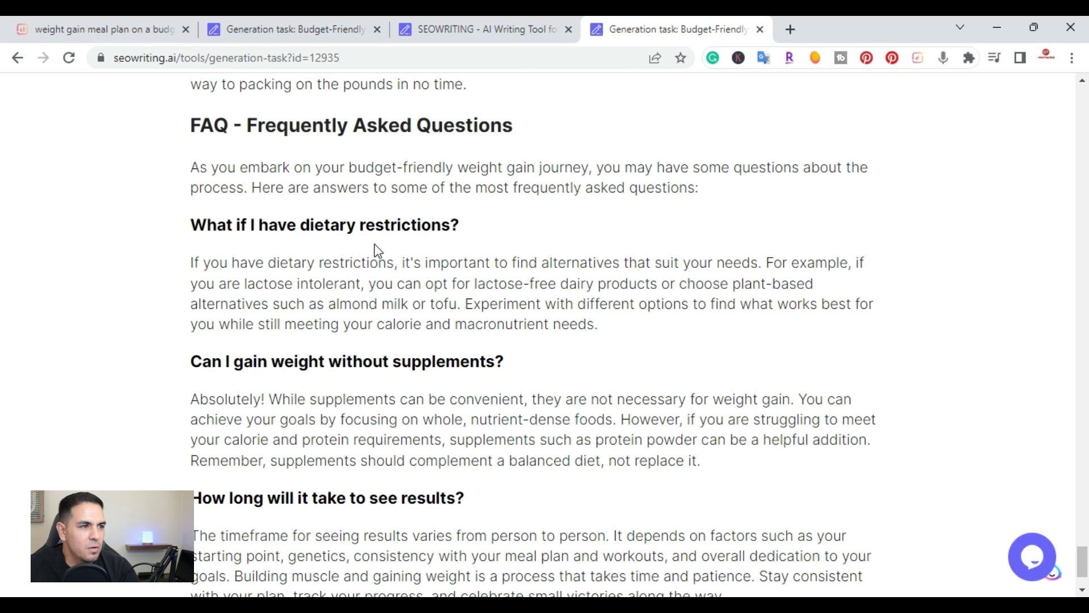
pyautogui.scroll(-2, 437, 250)
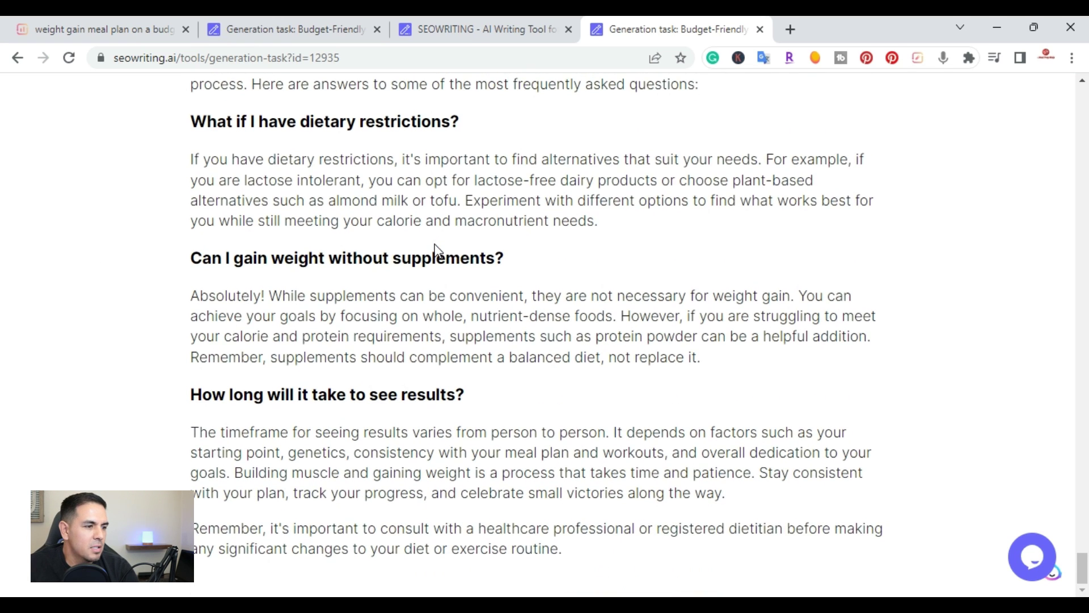
pyautogui.scroll(8, 437, 249)
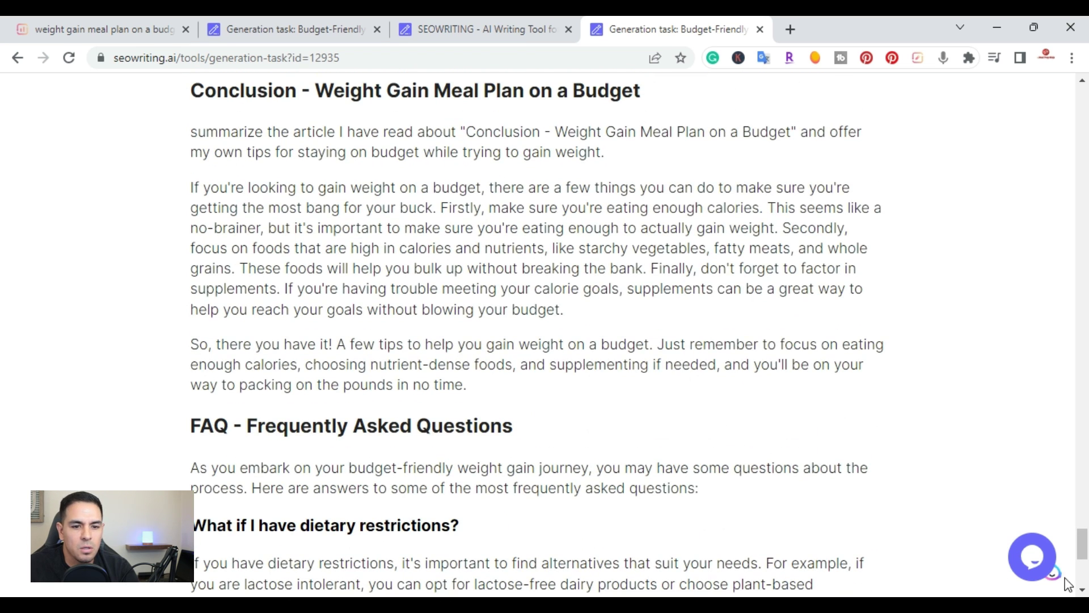
# - Return to the start of the generated article and compare it with its Surfer draft, checking the content score and content structure
pyautogui.moveTo(1081, 545); pyautogui.dragTo(1080, 94)
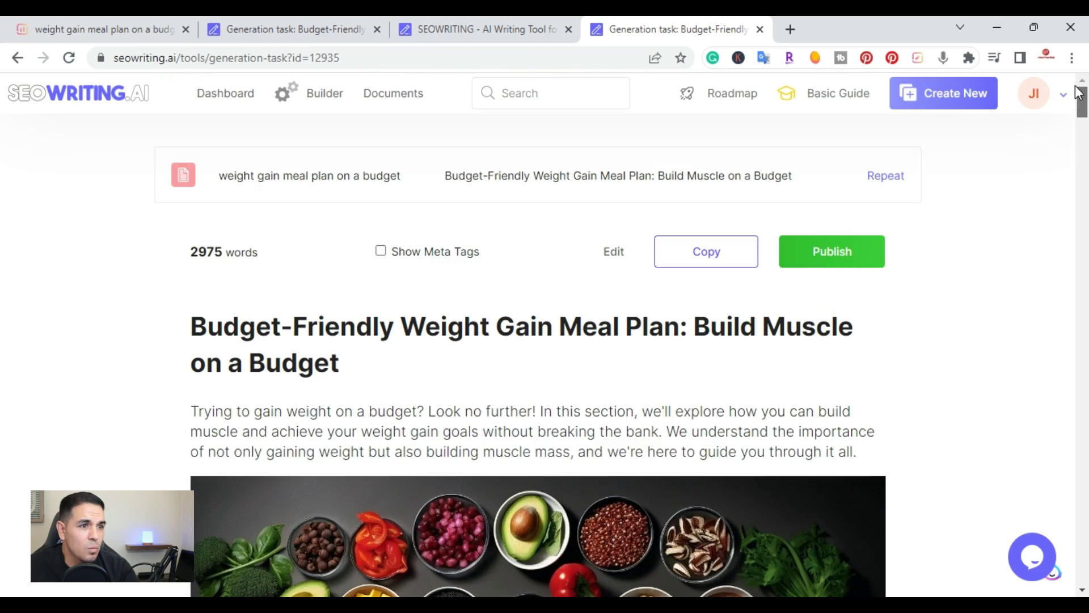
pyautogui.scroll(-2, 330, 421)
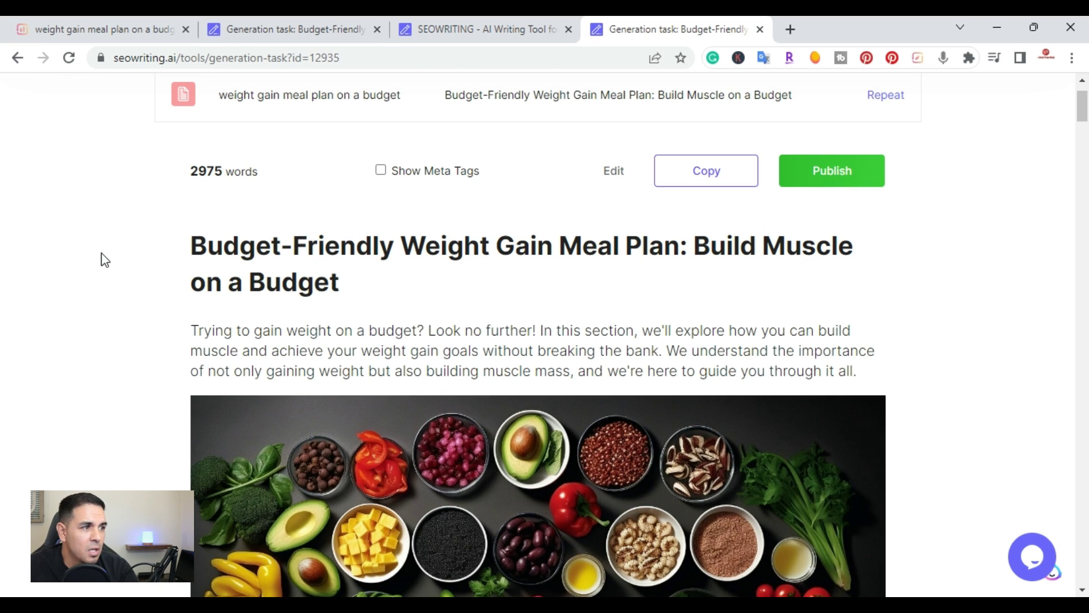
pyautogui.click(56, 28)
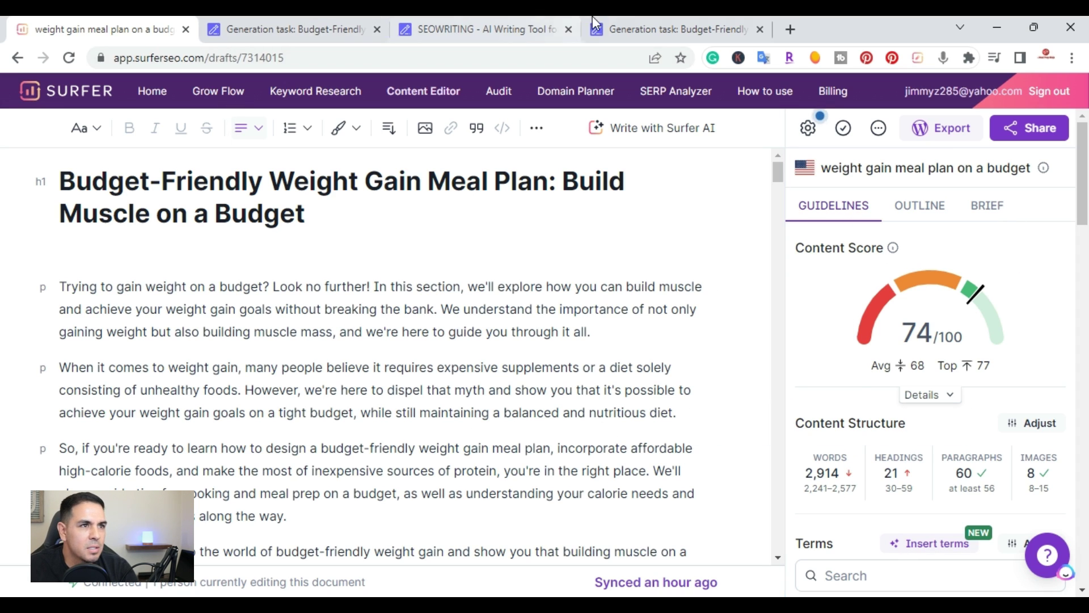
pyautogui.click(644, 18)
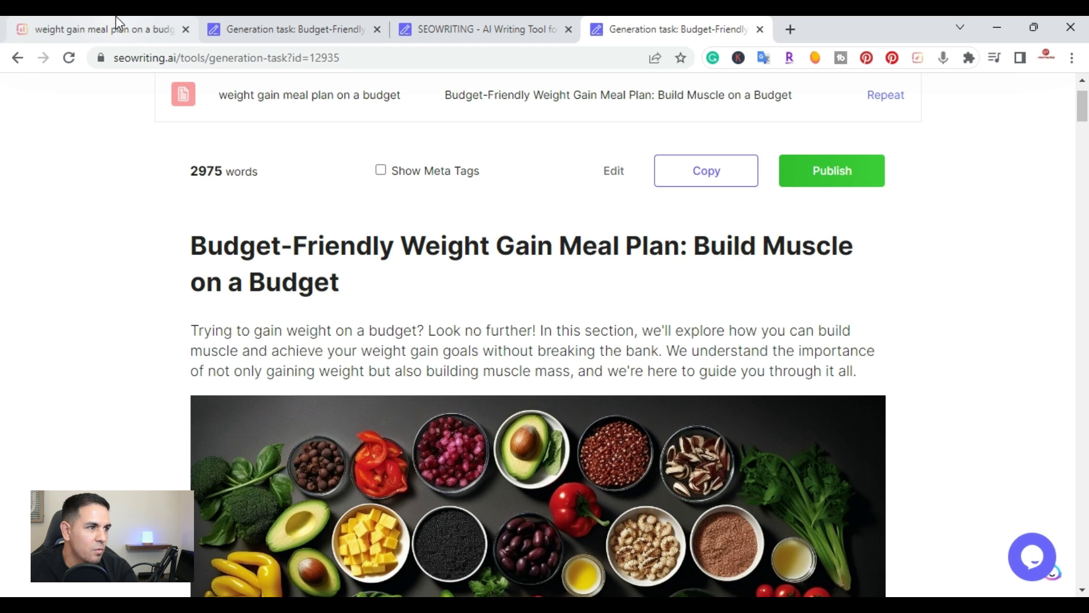
pyautogui.scroll(-3, 170, 213)
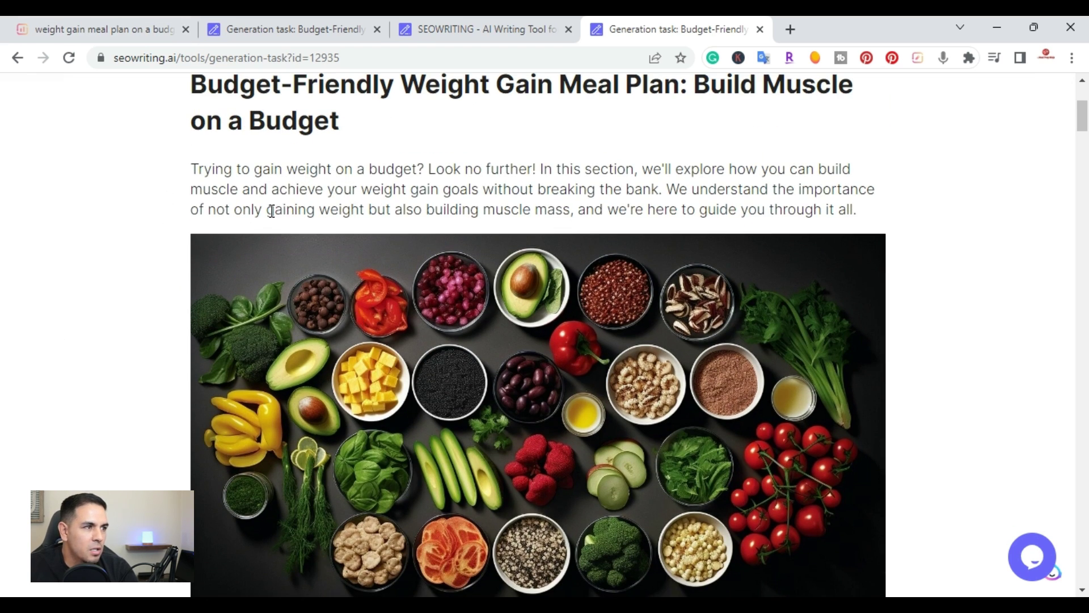
pyautogui.click(123, 28)
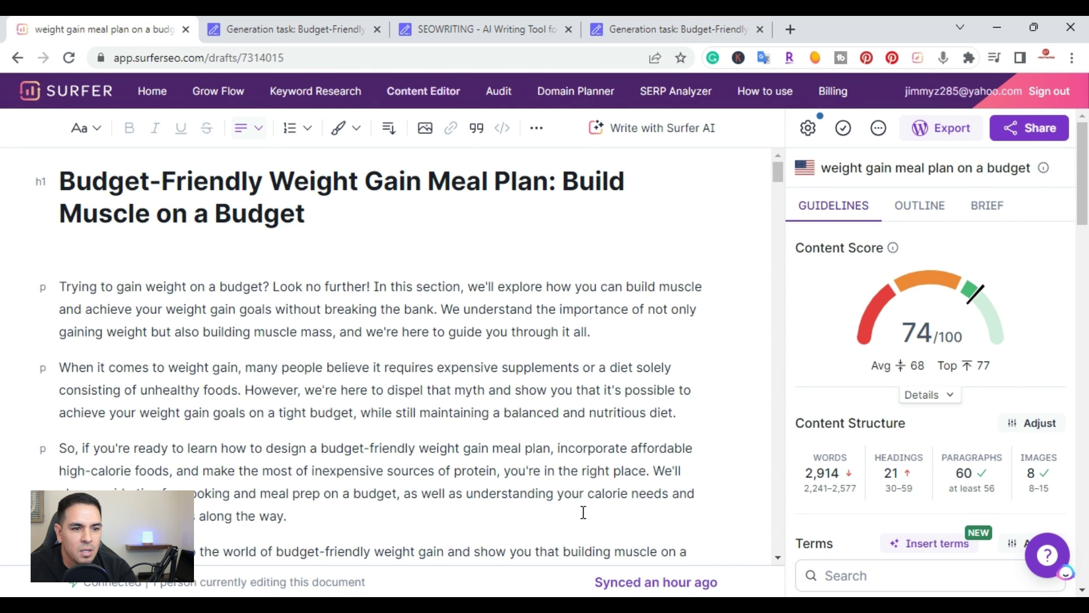
pyautogui.moveTo(813, 483)
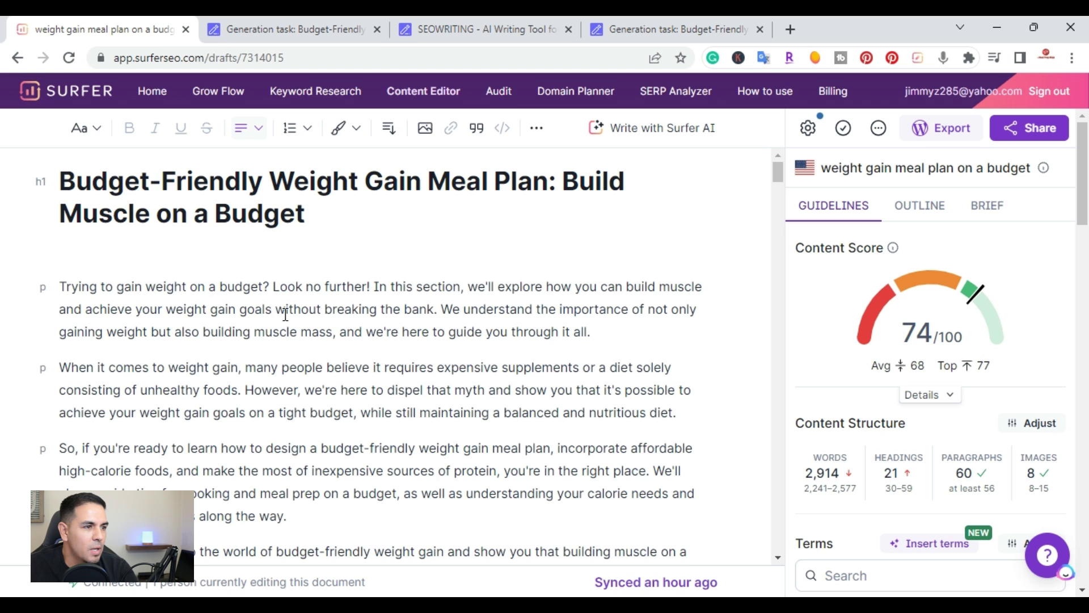
# - Look through the draft in the Surfer Content Editor from the introduction and first image to the second high-calorie foods section
pyautogui.scroll(-3, 286, 315)
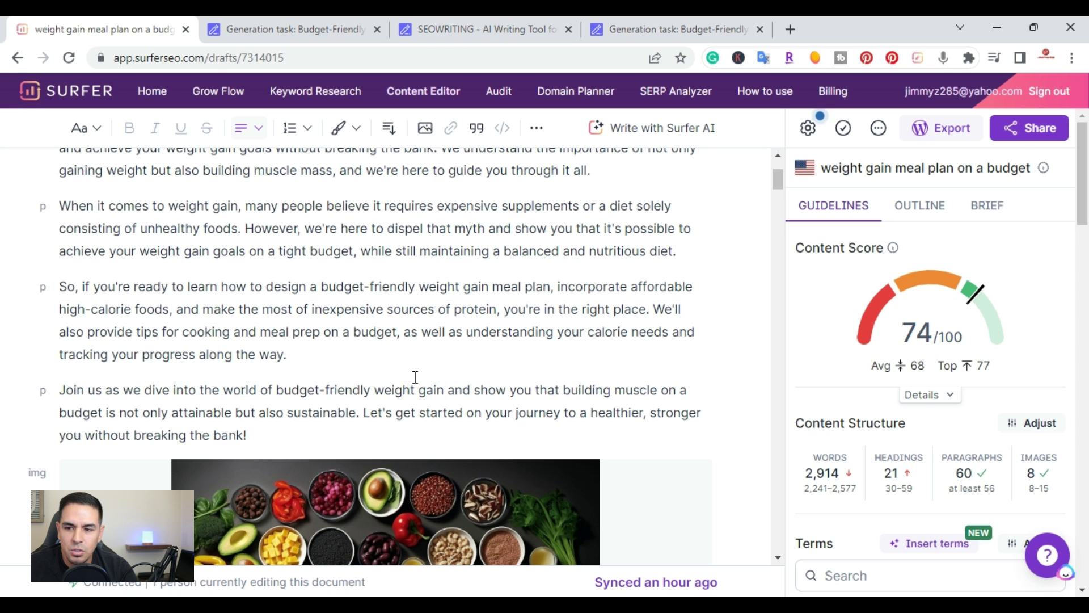
pyautogui.scroll(-3, 415, 376)
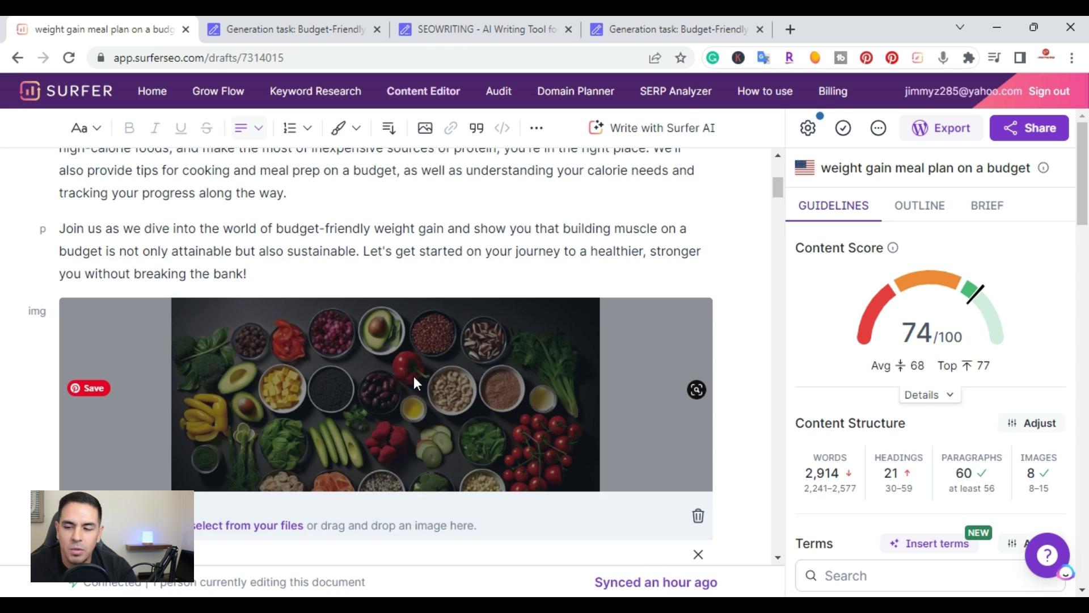
pyautogui.scroll(3, 512, 341)
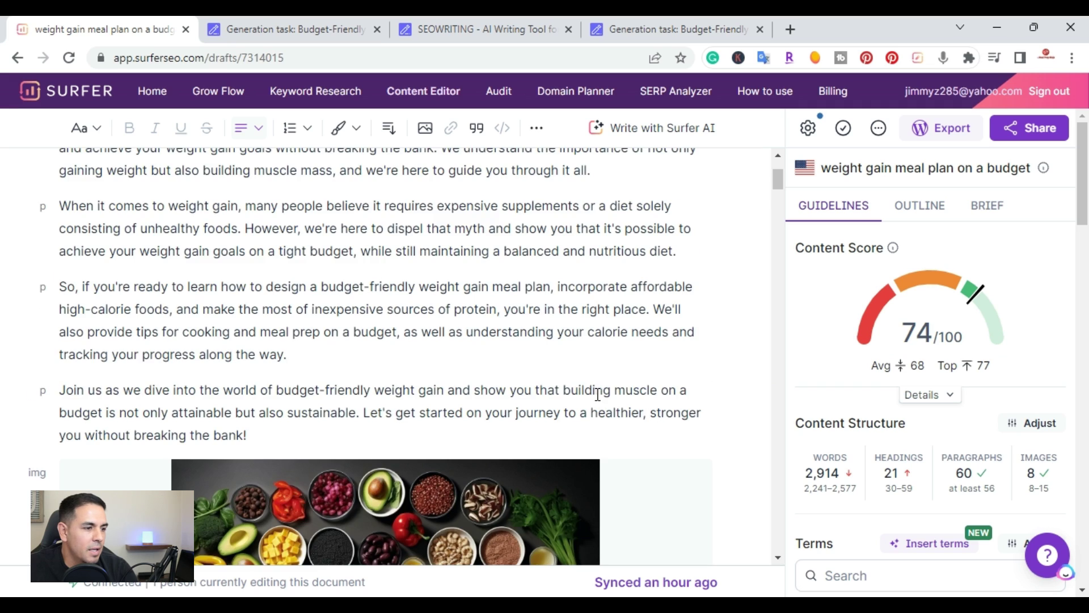
pyautogui.scroll(-6, 597, 393)
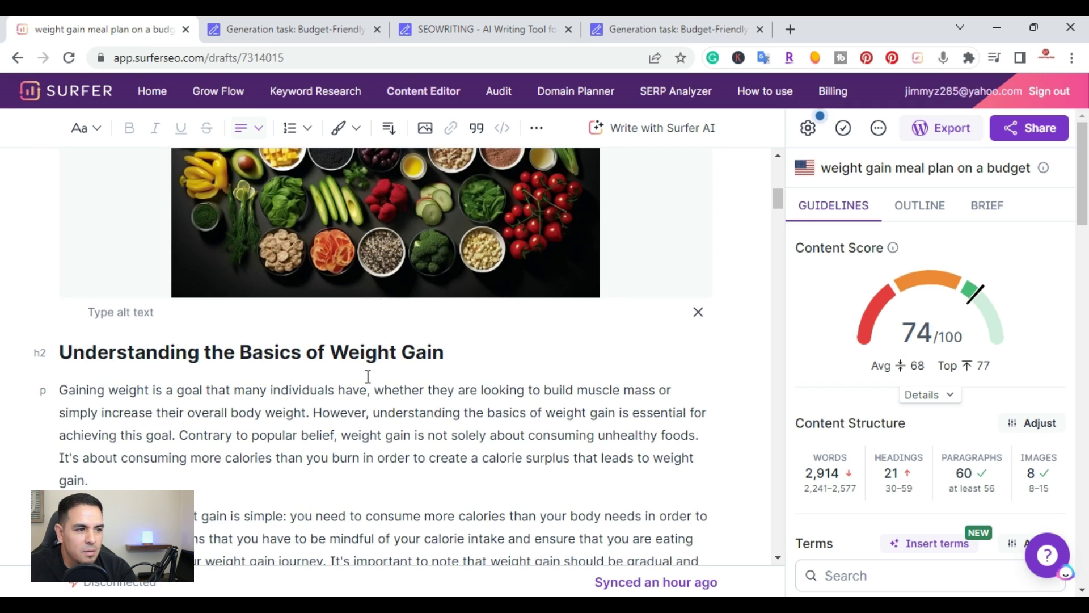
pyautogui.scroll(-15, 368, 376)
pyautogui.scroll(-12, 367, 376)
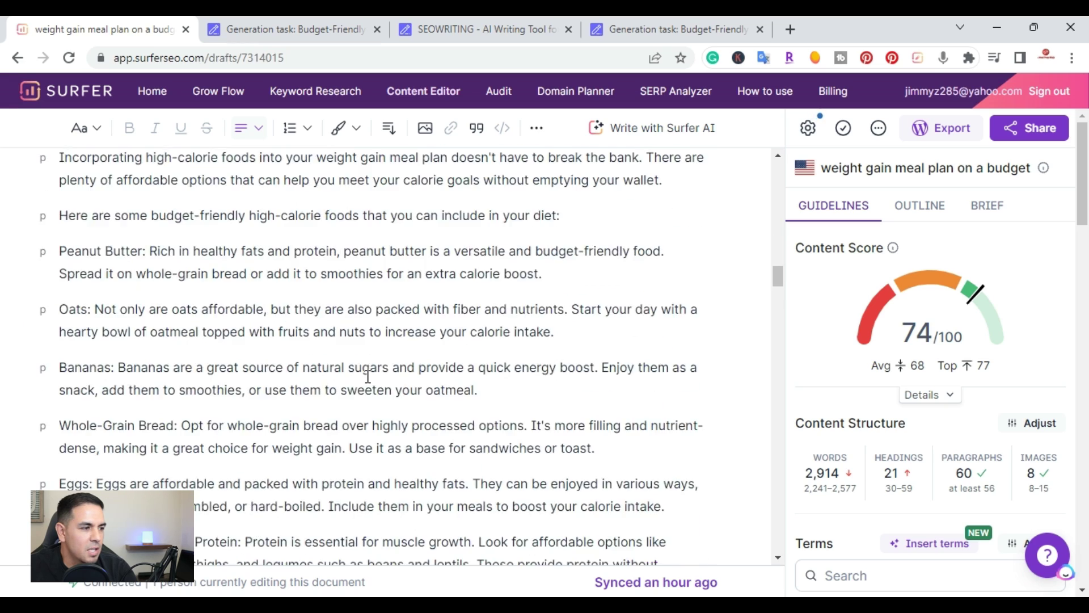
pyautogui.scroll(-15, 368, 376)
pyautogui.scroll(-1, 368, 376)
# - Examine the Terms guidelines for the draft, checking the usage of "weight gain" and the other suggested keywords
pyautogui.scroll(-5, 844, 375)
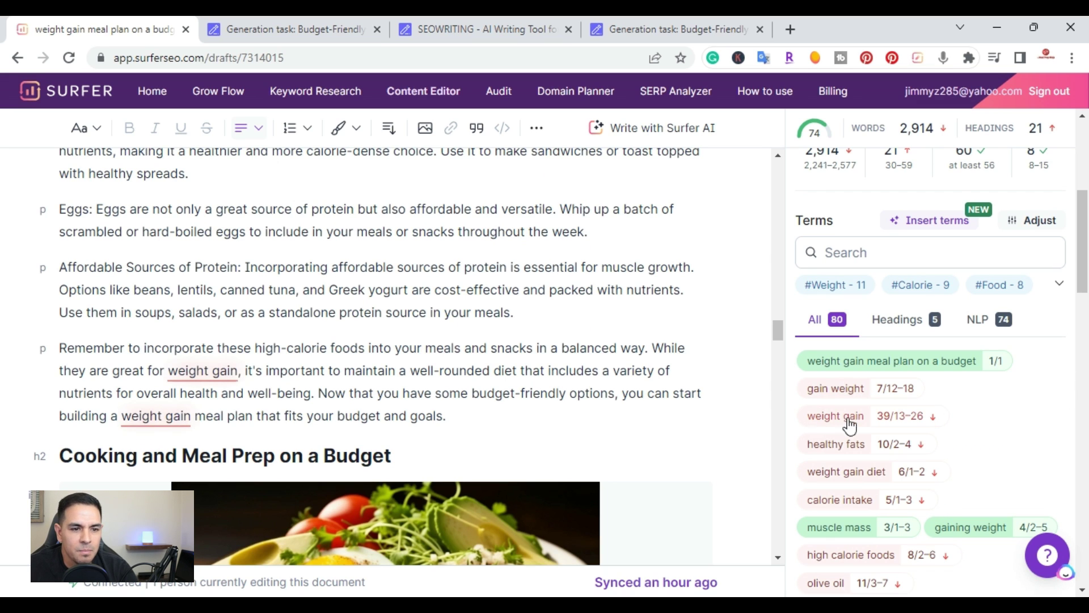
pyautogui.moveTo(848, 433)
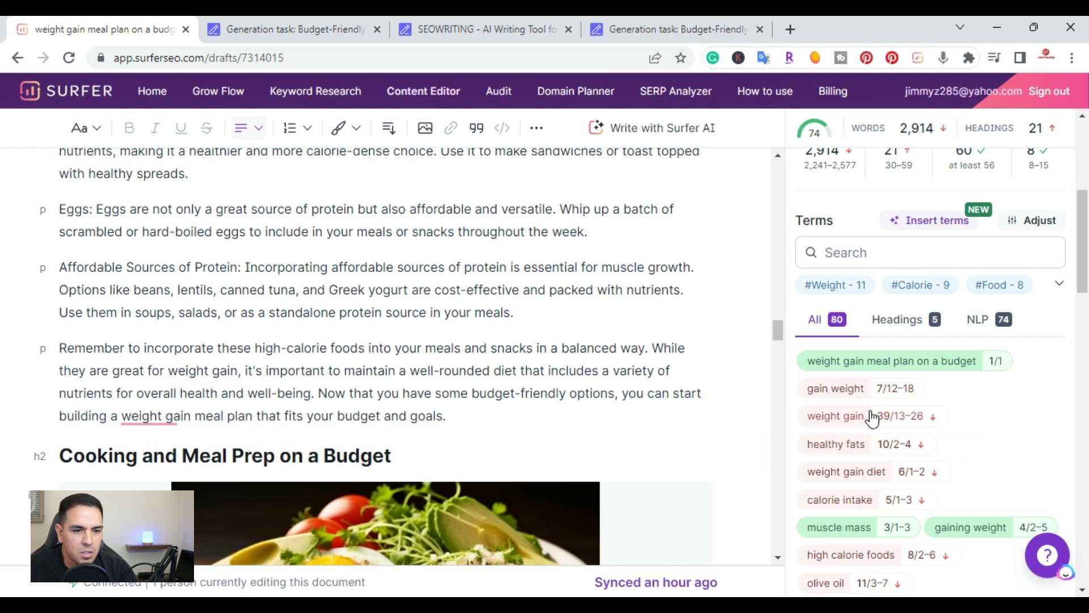
pyautogui.scroll(-3, 967, 427)
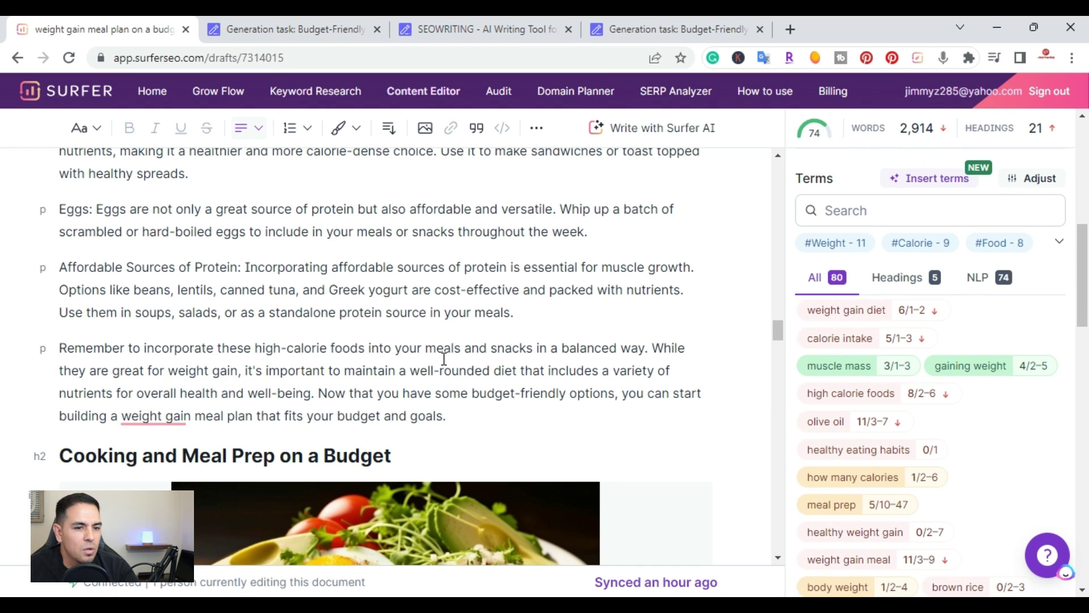
pyautogui.scroll(-1, 442, 359)
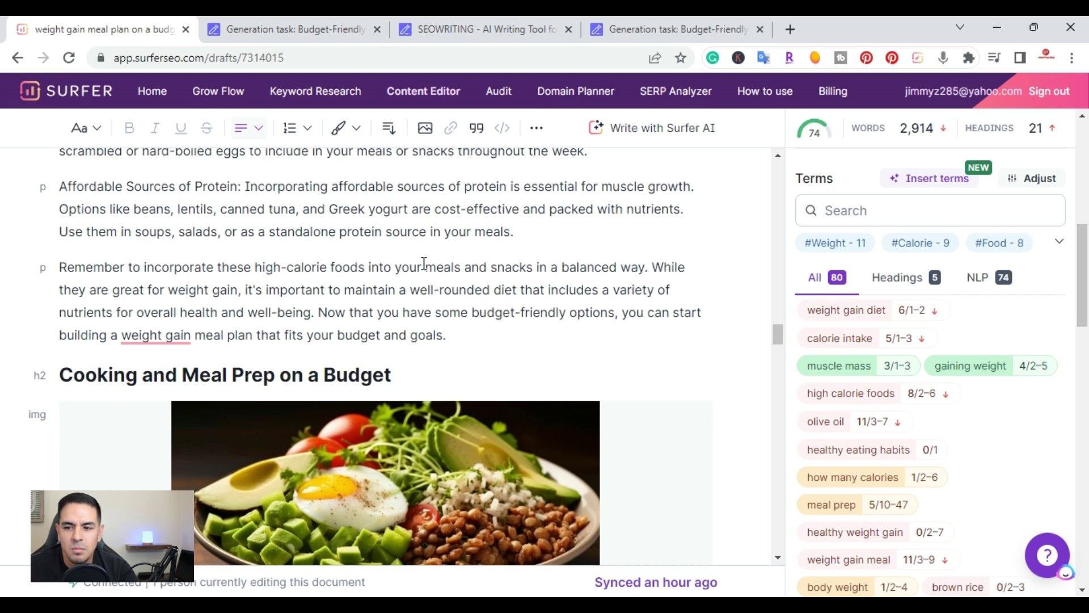
# - Look through the draft's budget cooking and meal prep section and the remaining suggested keywords in the Terms guidelines
pyautogui.scroll(-6, 371, 244)
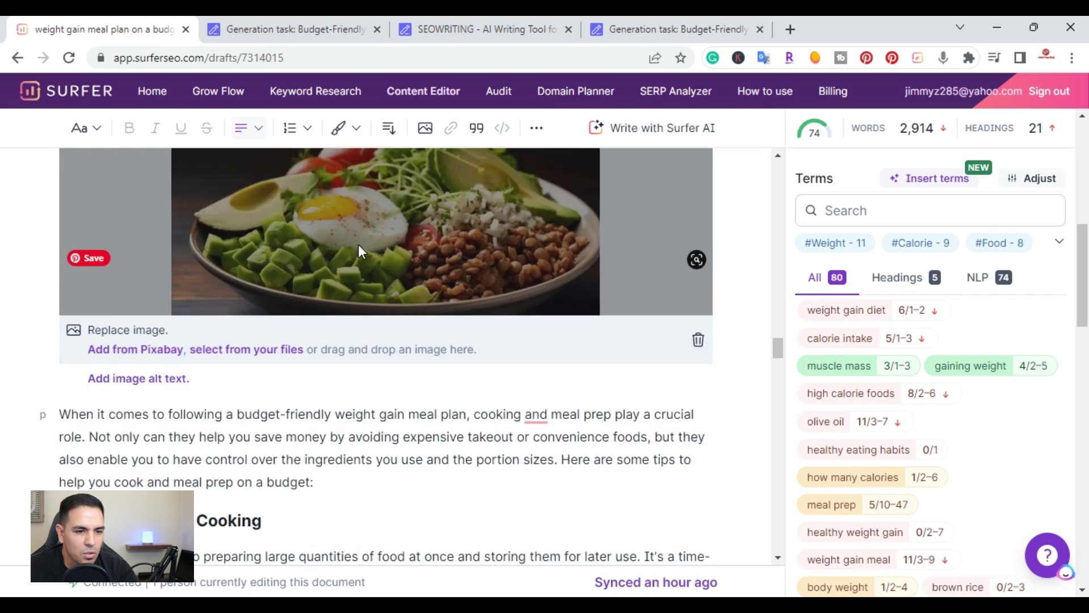
pyautogui.scroll(-5, 360, 244)
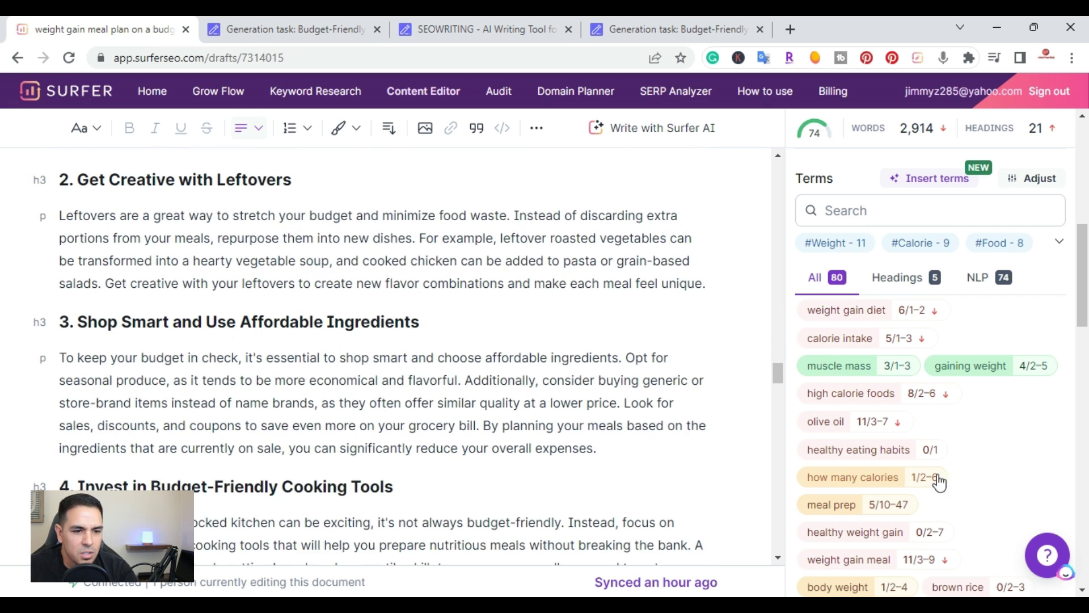
pyautogui.scroll(-2, 984, 484)
pyautogui.scroll(-1, 984, 485)
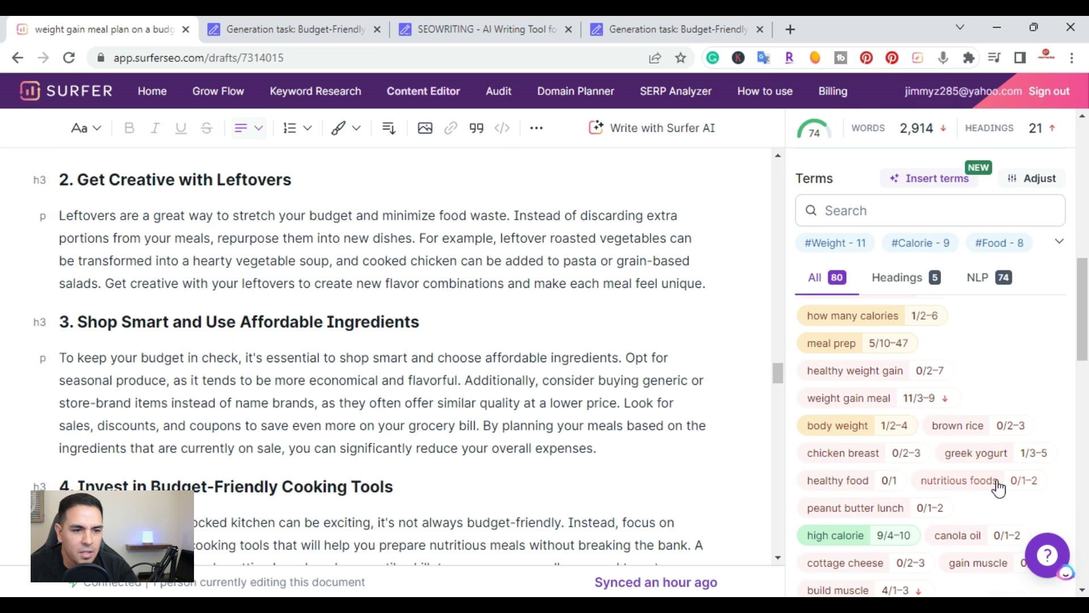
pyautogui.scroll(-6, 985, 499)
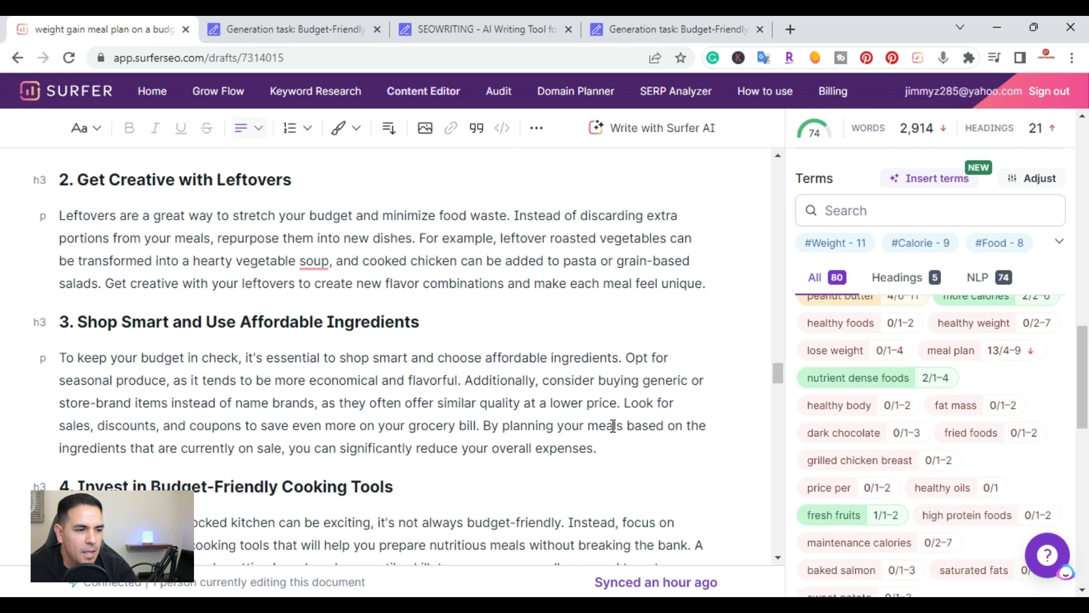
# - Look through the rest of the Surfer draft, from the olive oil and healthy fats section to the conclusion
pyautogui.scroll(-16, 609, 424)
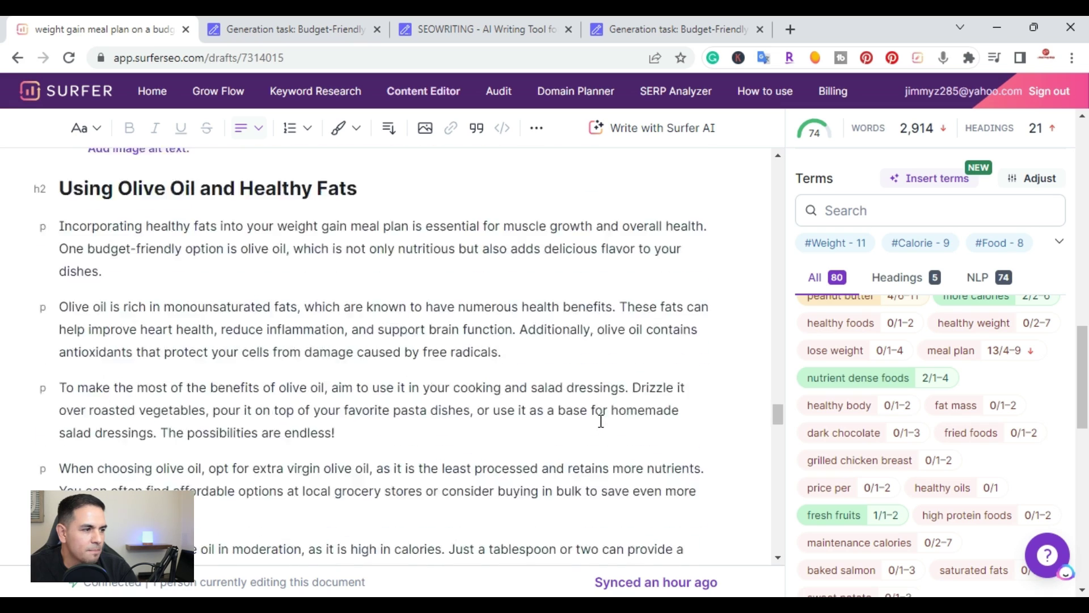
pyautogui.scroll(-12, 594, 422)
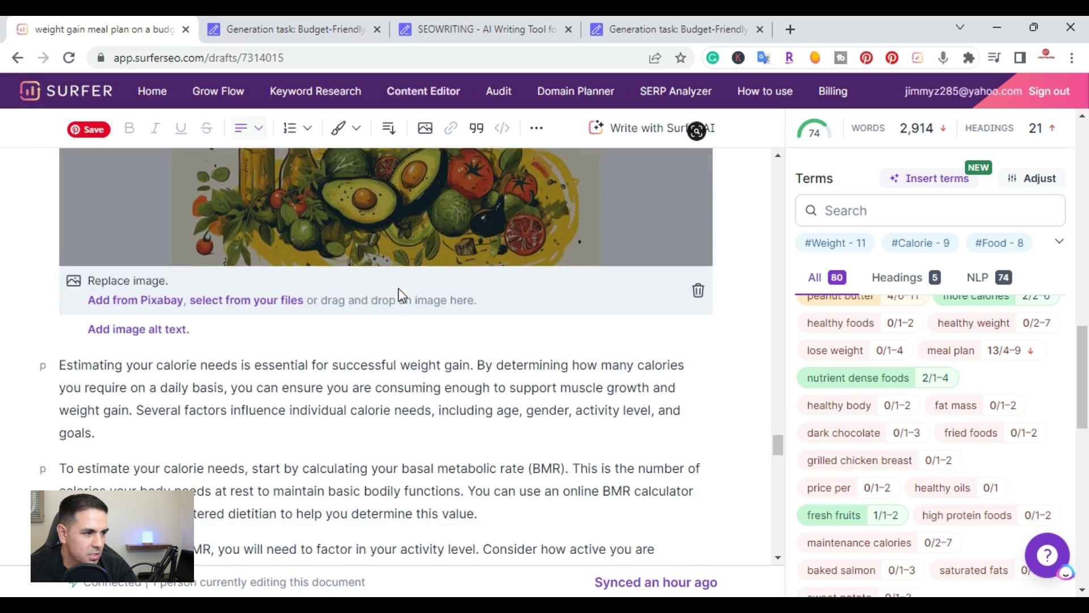
pyautogui.scroll(-5, 400, 288)
pyautogui.scroll(-3, 400, 289)
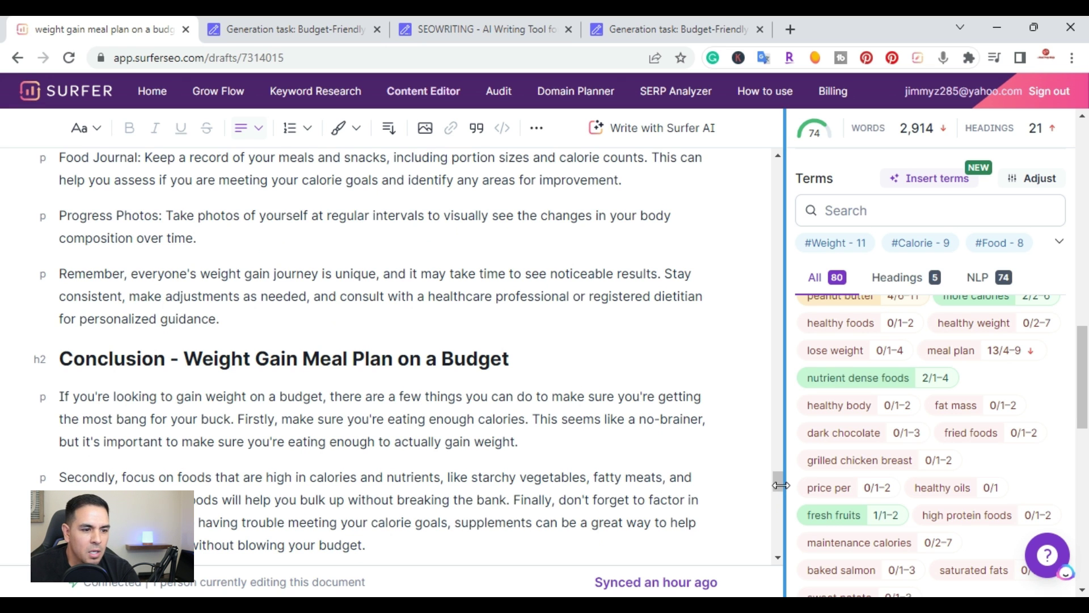
pyautogui.moveTo(780, 447); pyautogui.dragTo(777, 446)
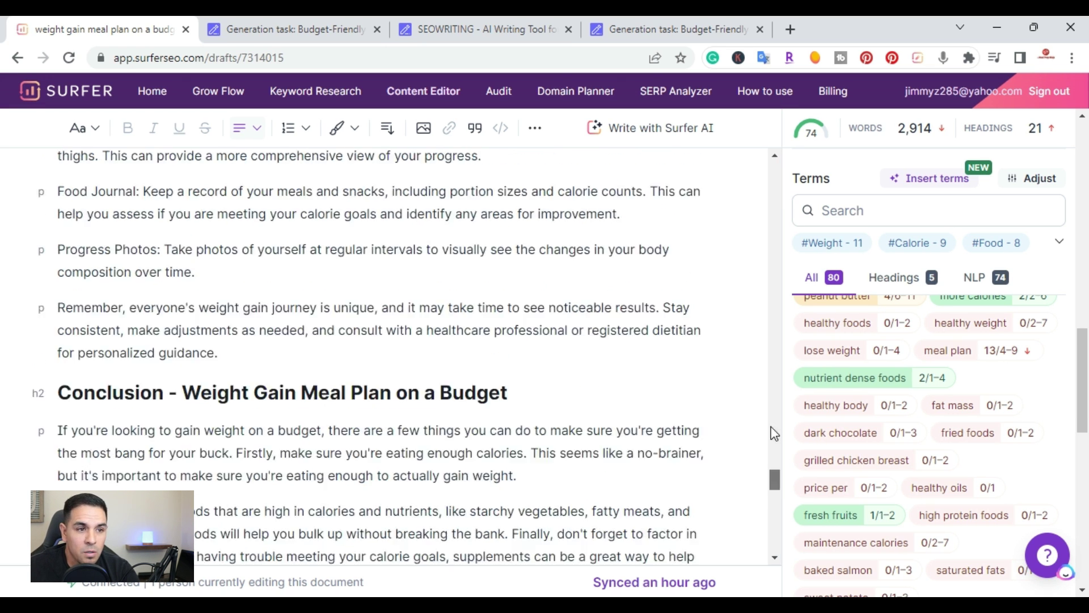
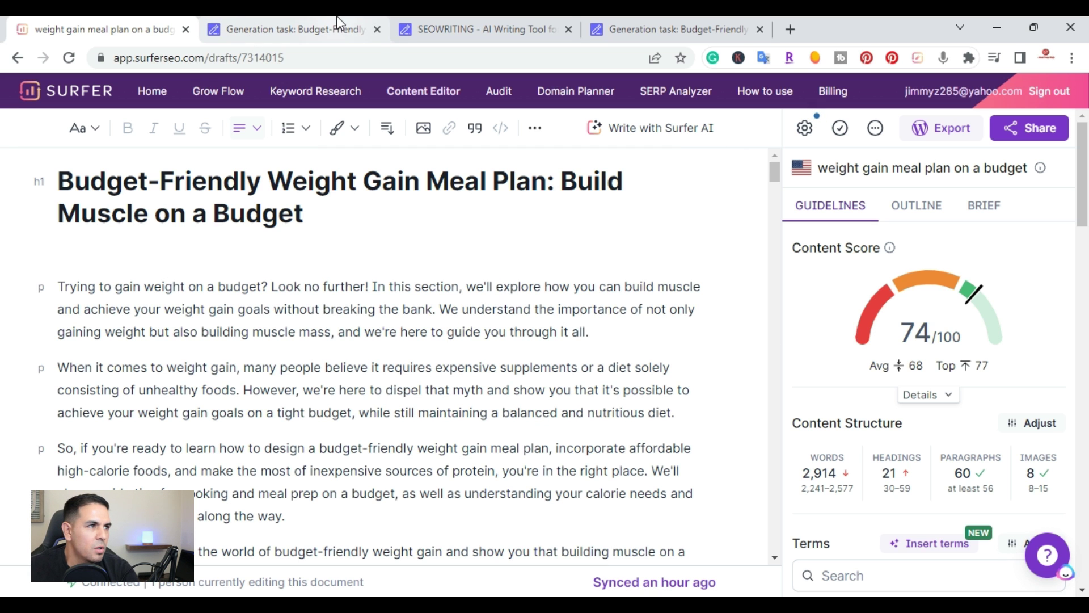
# - Switch to the weight gain article in SEOWriting.ai, open its WordPress publishing options and select the Meal Prep Tips and Tricks category
pyautogui.click(623, 26)
pyautogui.scroll(5, 283, 263)
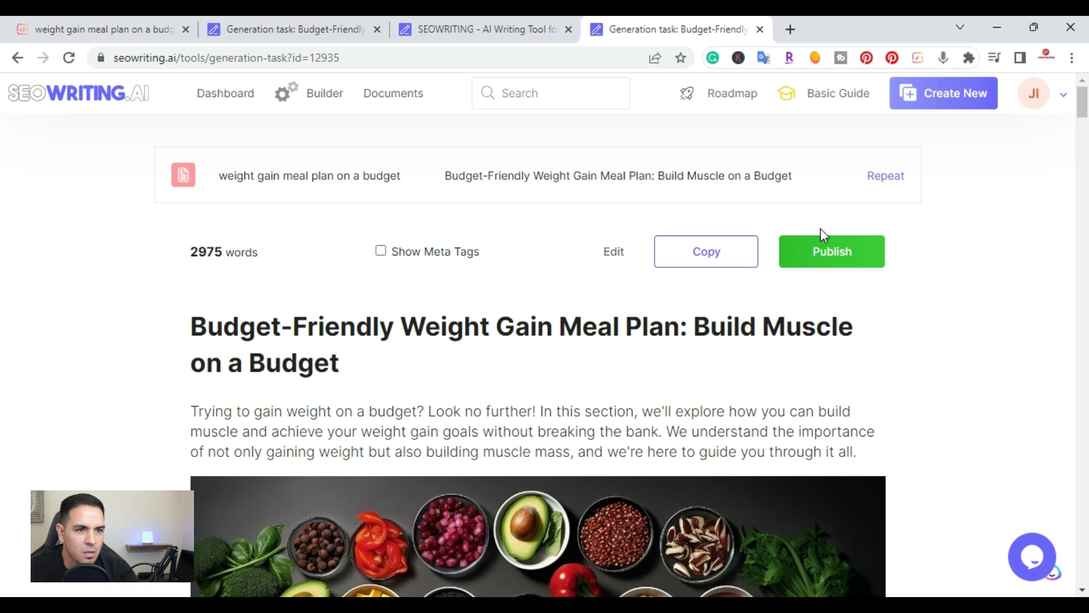
pyautogui.click(806, 255)
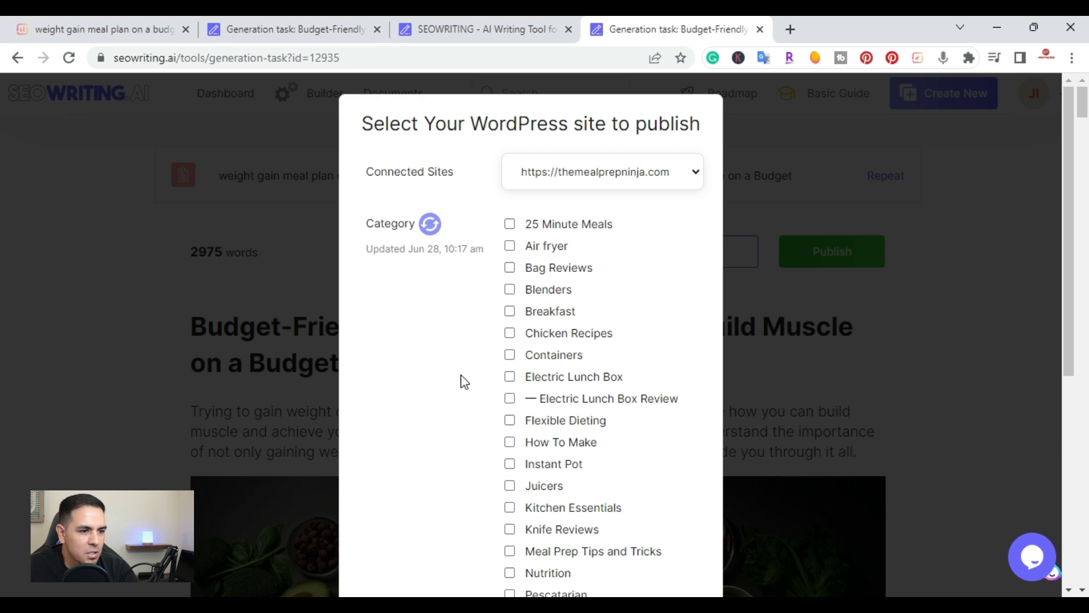
pyautogui.click(510, 552)
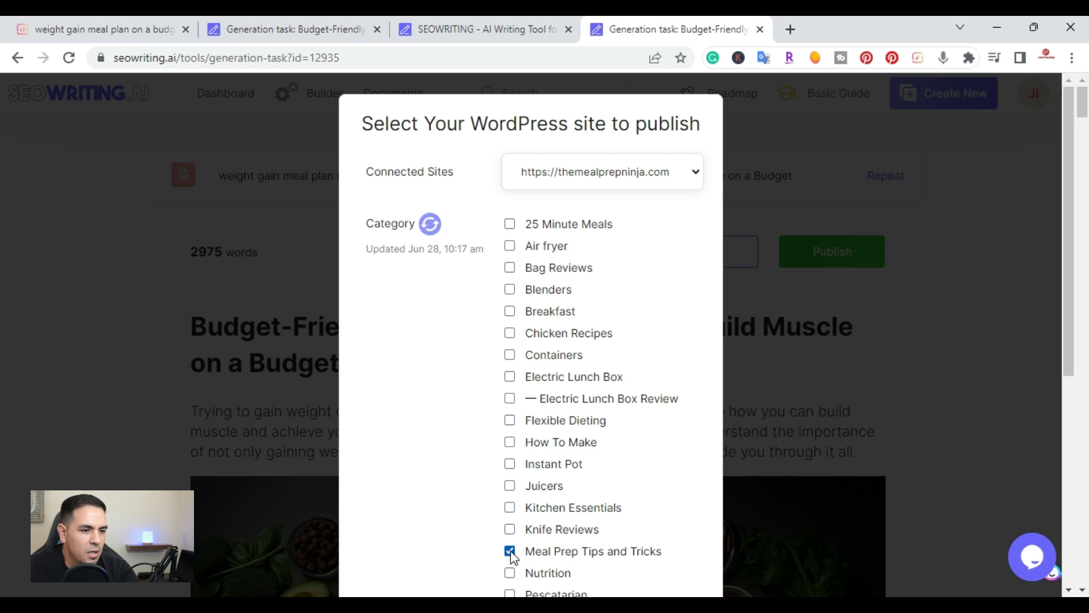
# - Review the tags, post status and featured image options for WordPress publishing, and close the dialog without publishing
pyautogui.scroll(-3, 475, 420)
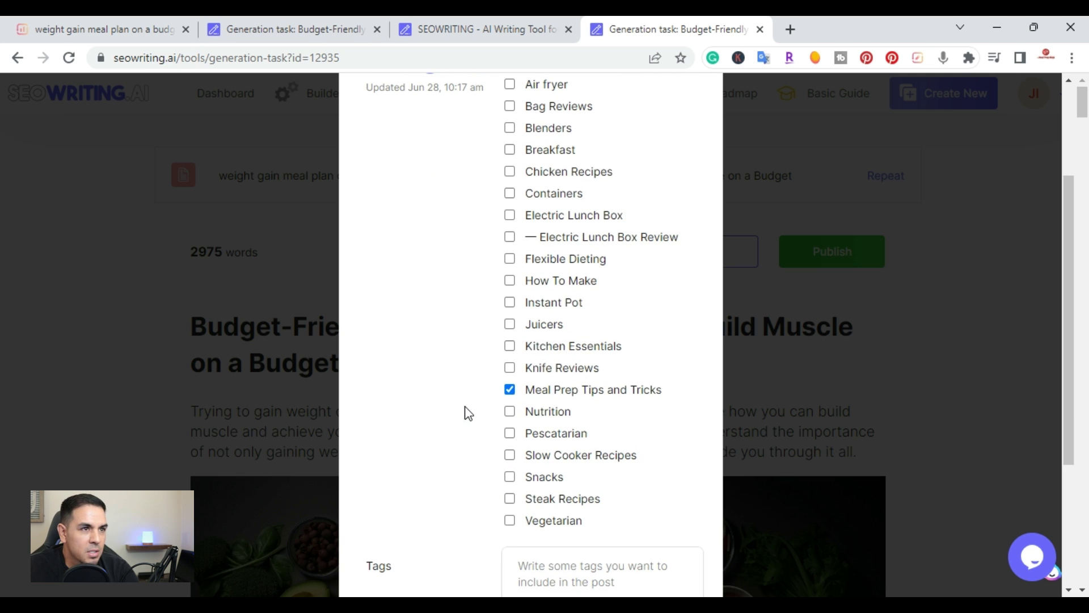
pyautogui.scroll(-3, 474, 411)
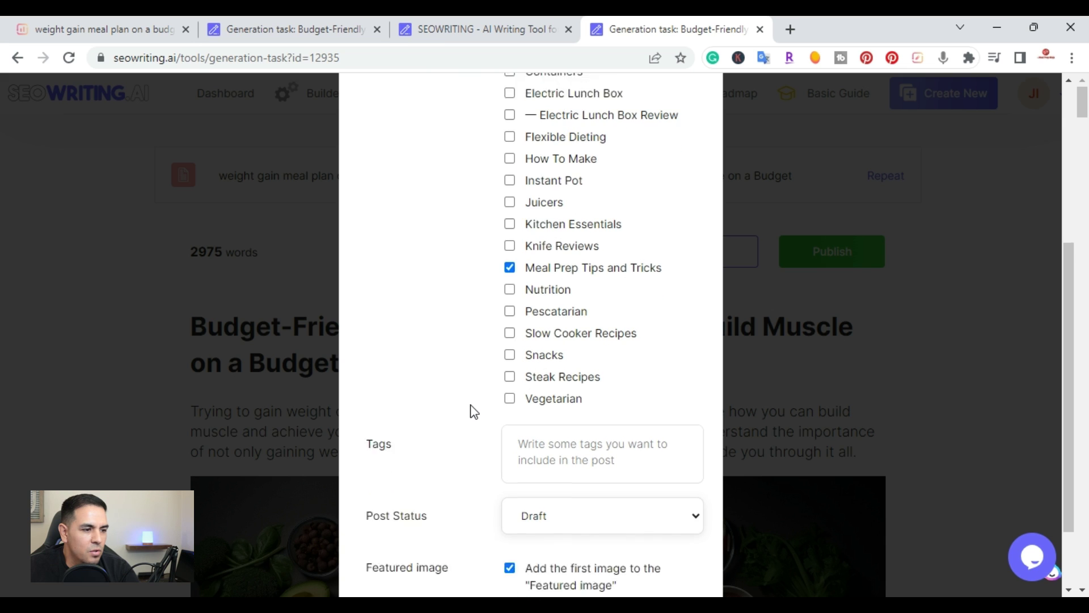
pyautogui.click(562, 479)
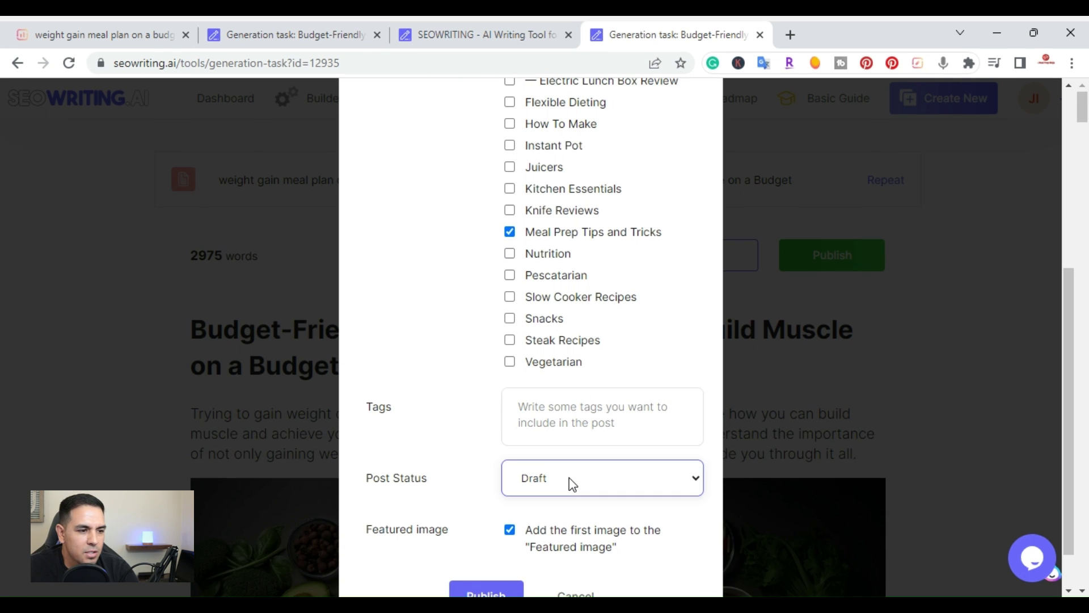
pyautogui.click(468, 445)
pyautogui.scroll(-1, 469, 448)
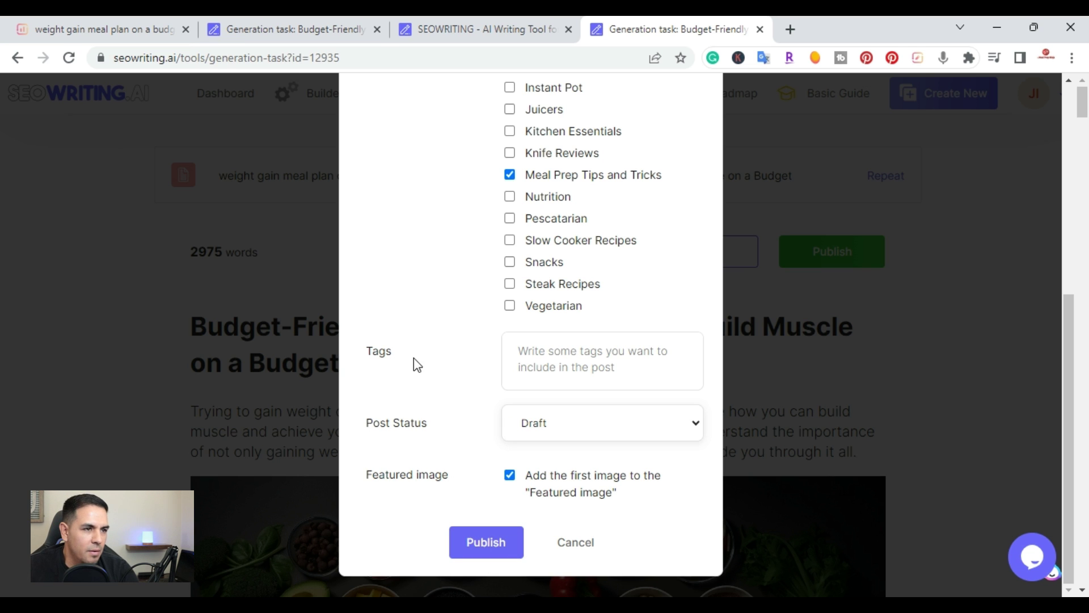
pyautogui.click(574, 545)
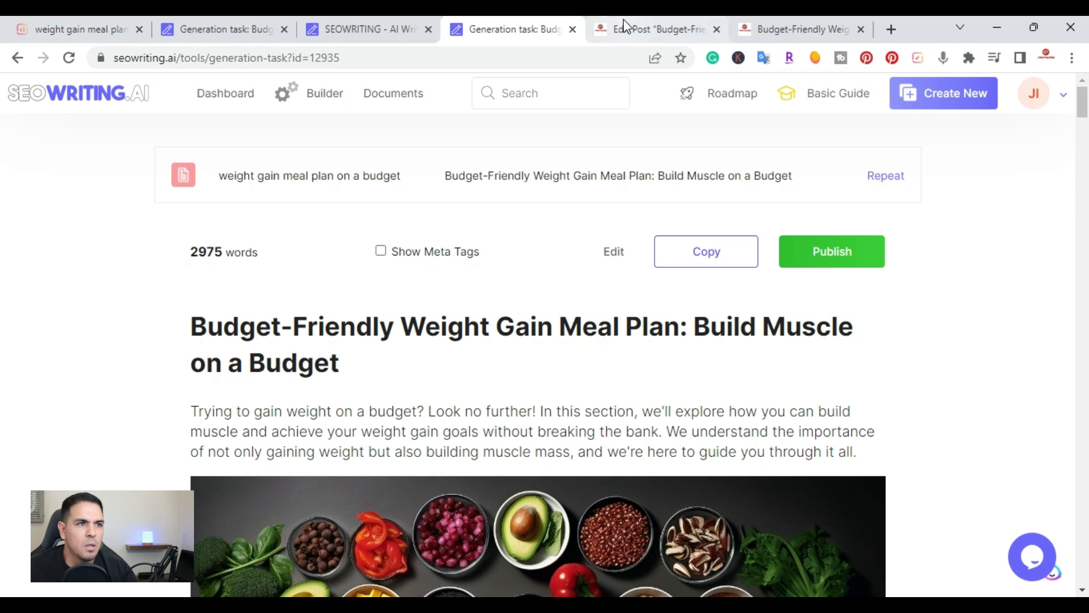
# - Switch to the WordPress post editor and look through the imported weight gain meal plan draft
pyautogui.click(624, 26)
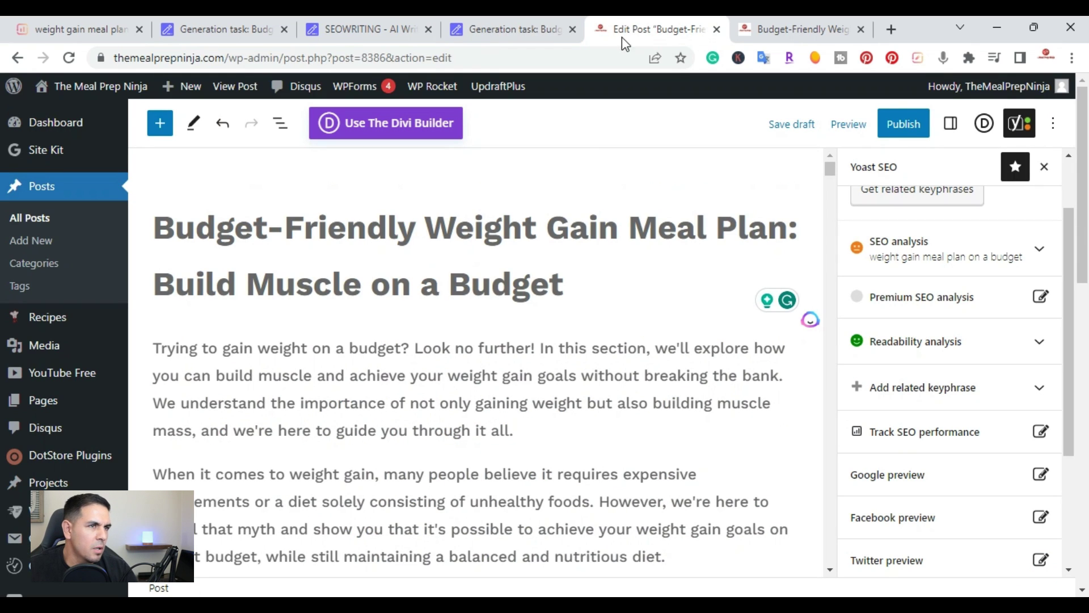
pyautogui.click(506, 309)
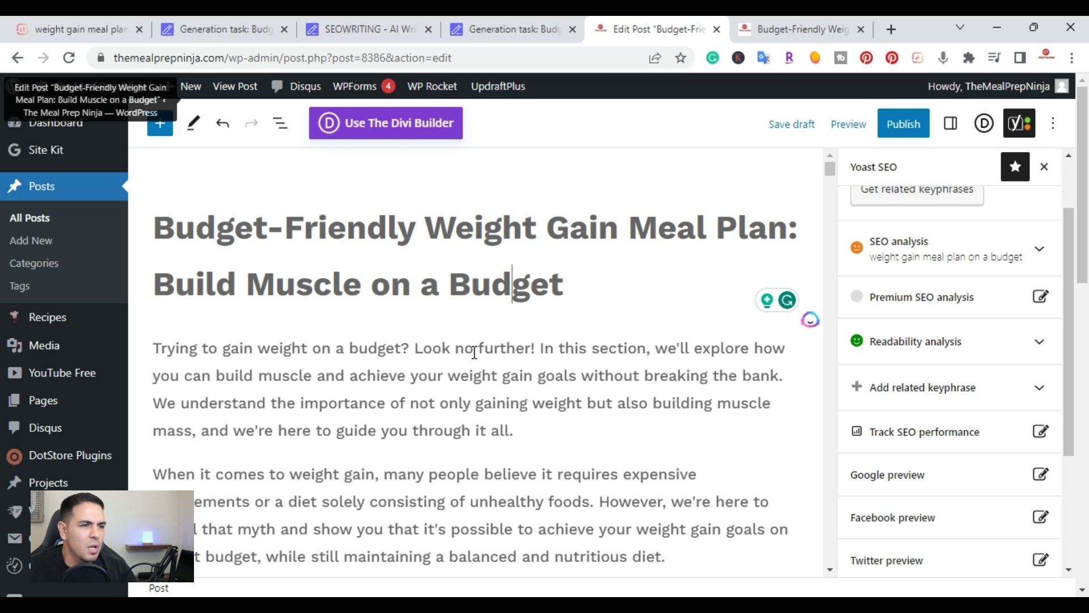
pyautogui.scroll(-5, 473, 471)
pyautogui.scroll(5, 472, 473)
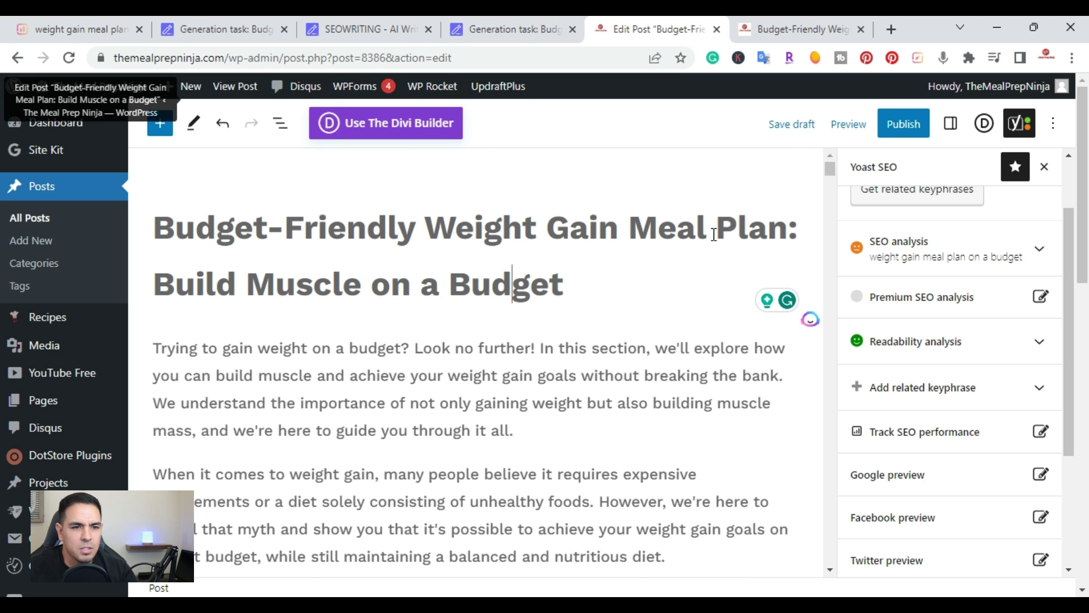
# - Expand the Yoast SEO analysis for the post and review its listed problems and improvements alongside the content
pyautogui.click(1039, 253)
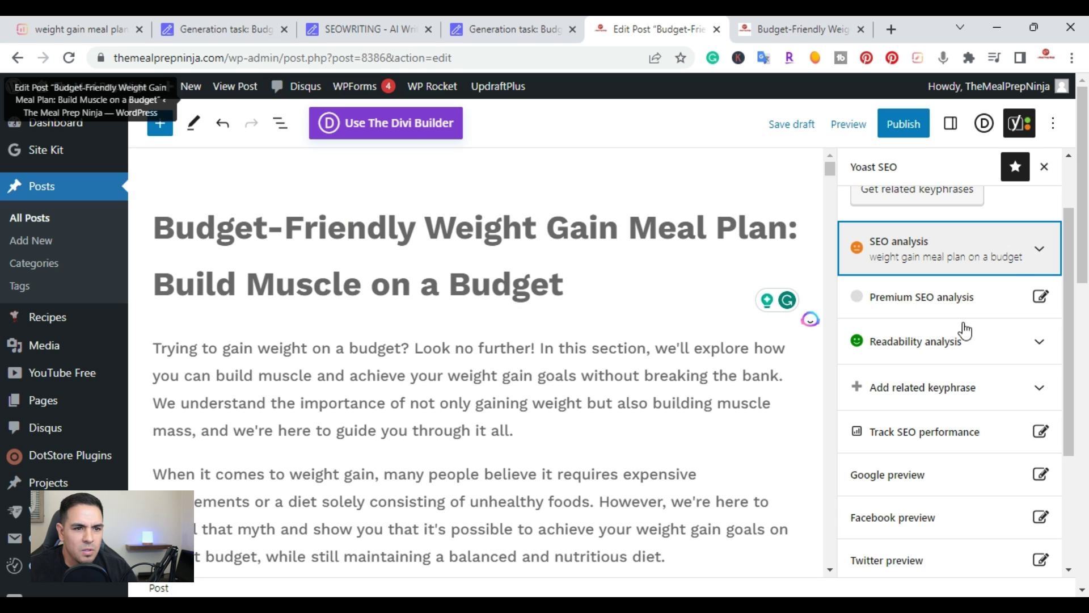
pyautogui.click(1038, 249)
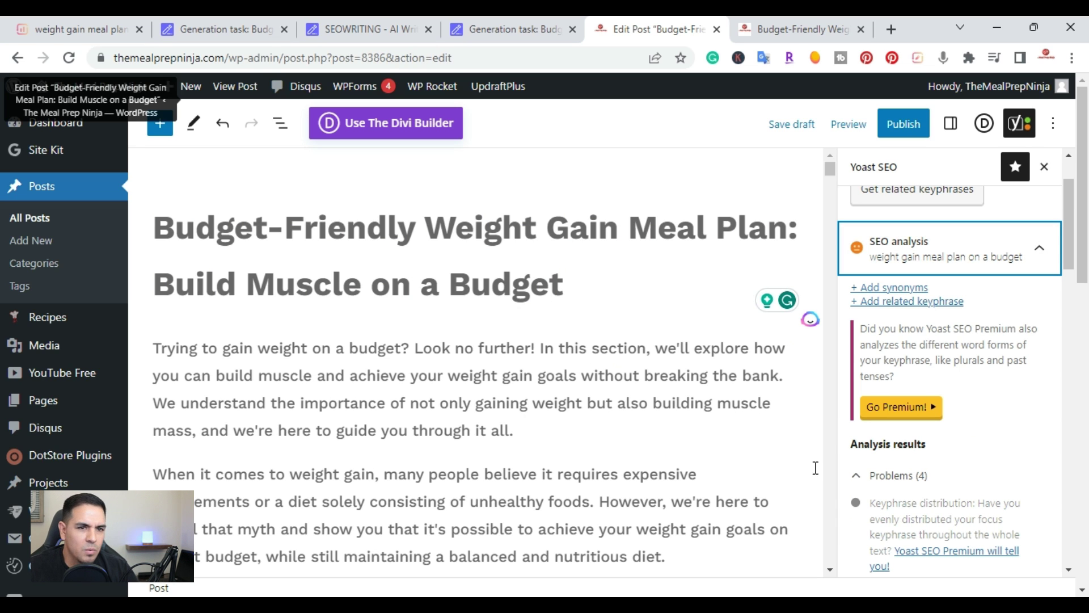
pyautogui.scroll(-4, 902, 470)
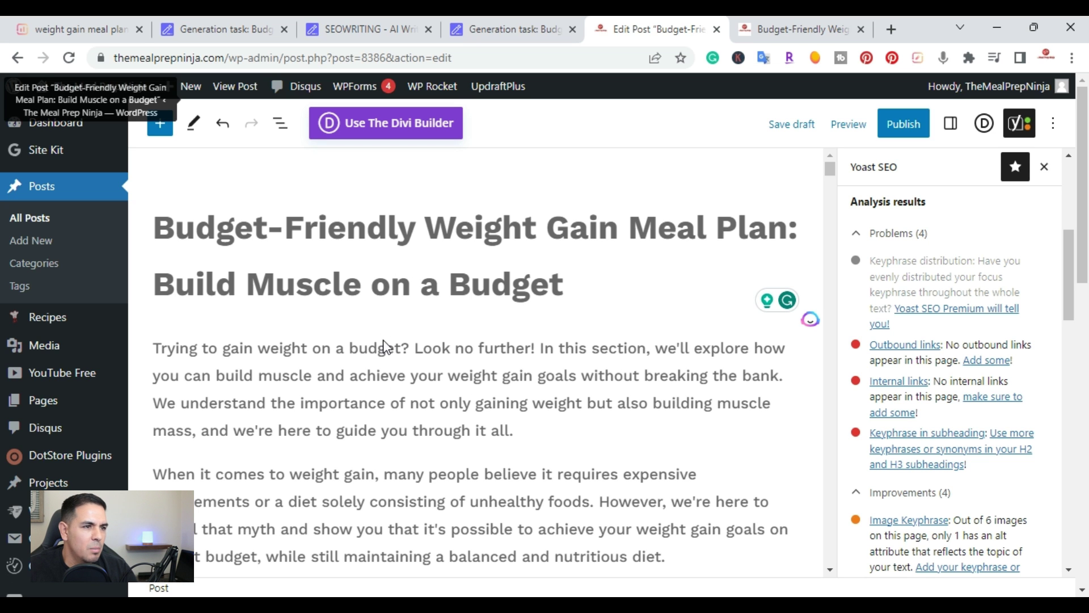
pyautogui.scroll(-8, 401, 389)
pyautogui.scroll(8, 402, 397)
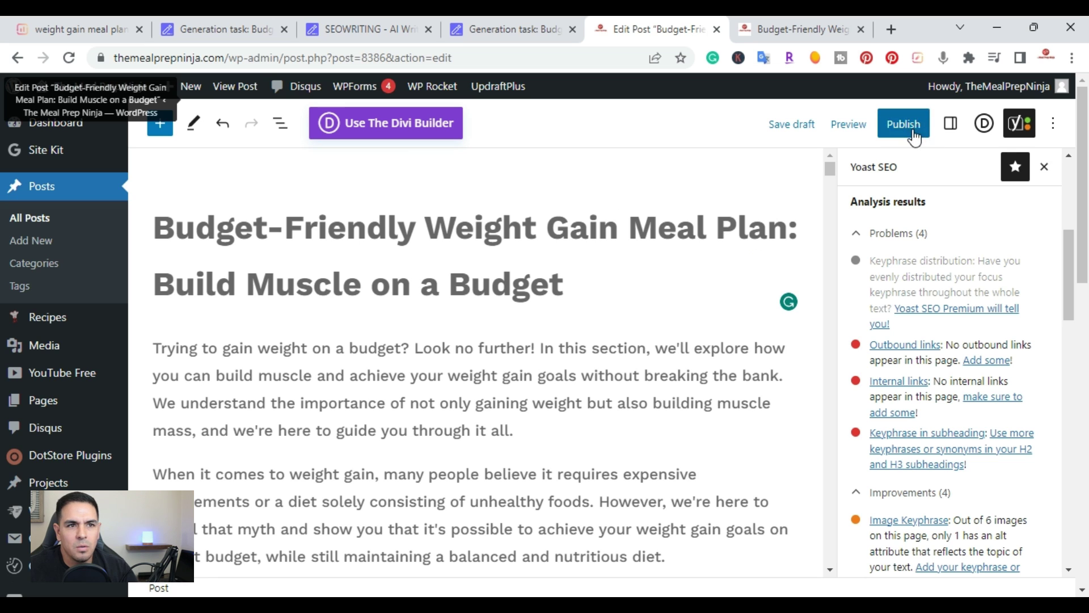
# - Open the website preview of the weight gain post and examine its title, category and featured image
pyautogui.click(781, 17)
pyautogui.scroll(5, 590, 306)
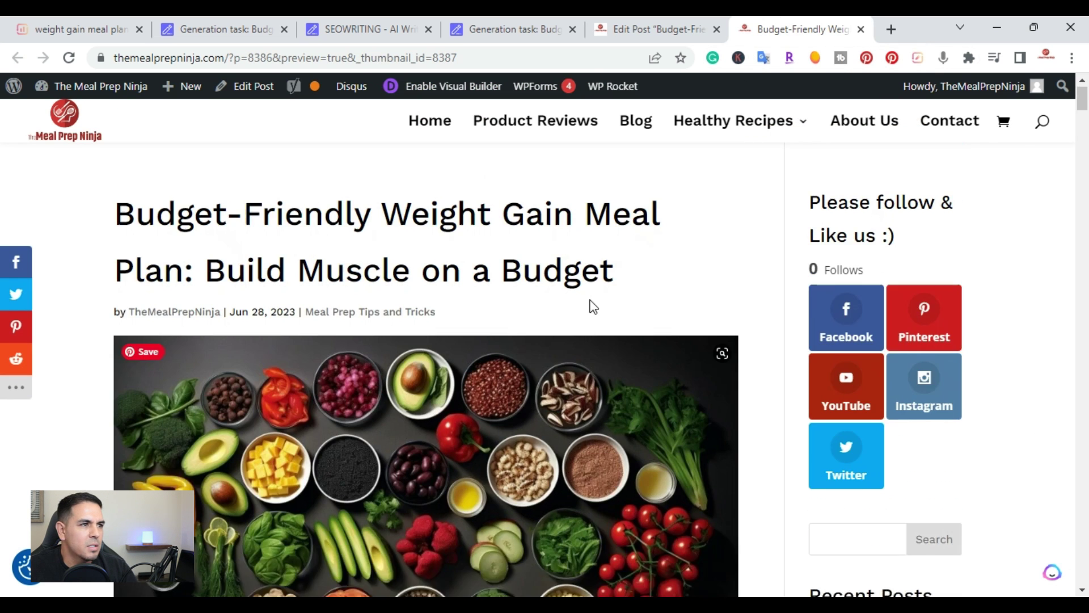
pyautogui.scroll(-2, 573, 304)
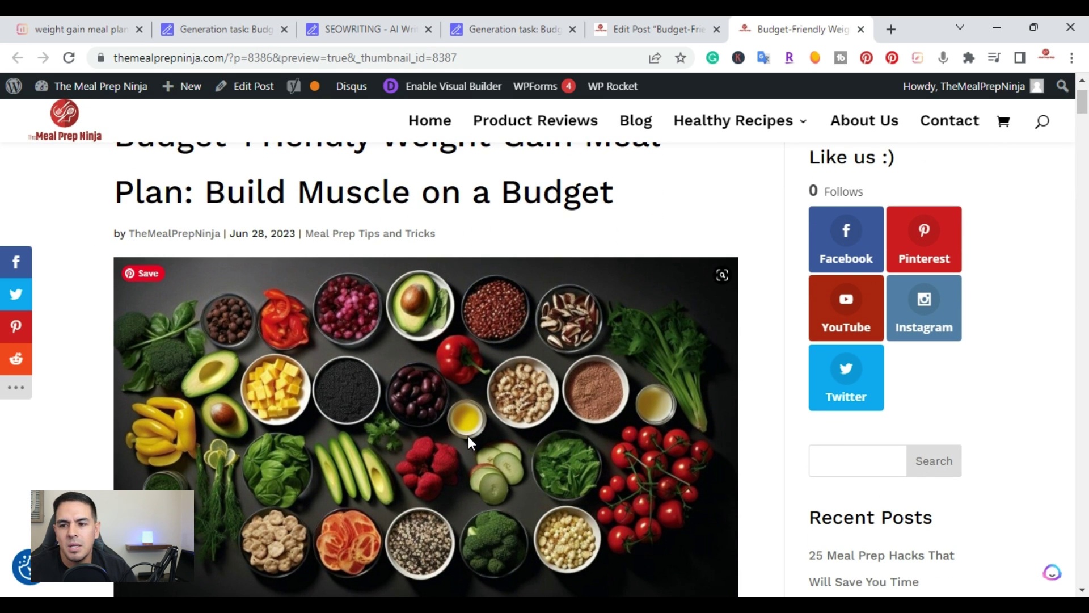
pyautogui.scroll(2, 467, 436)
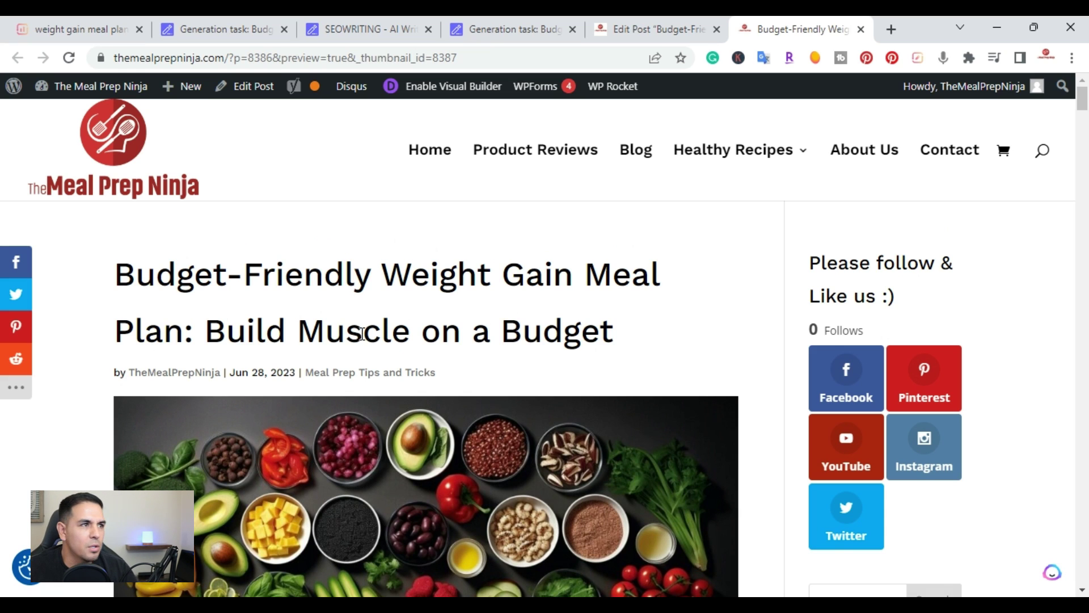
# - Return to SEOWriting.ai and open the finished "how to meal prep on a budget" article from the Builder list
pyautogui.click(335, 22)
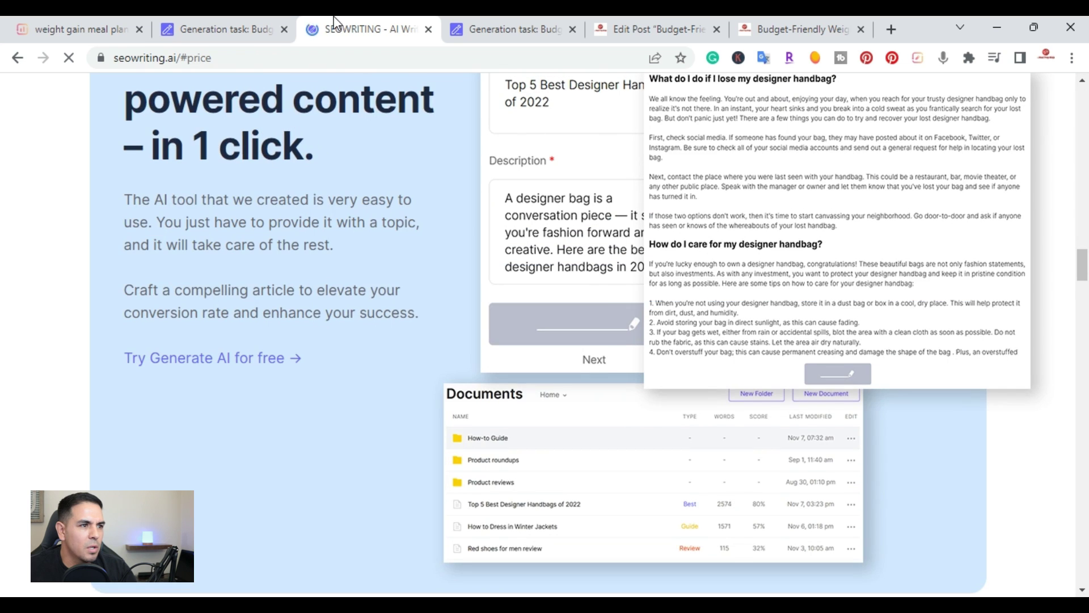
pyautogui.click(501, 25)
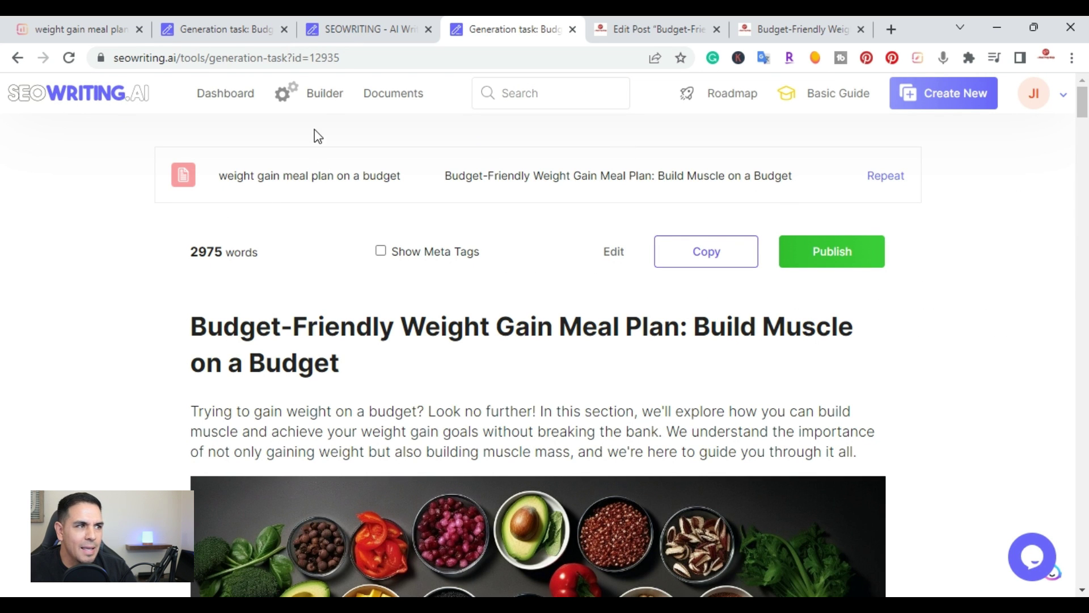
pyautogui.click(321, 97)
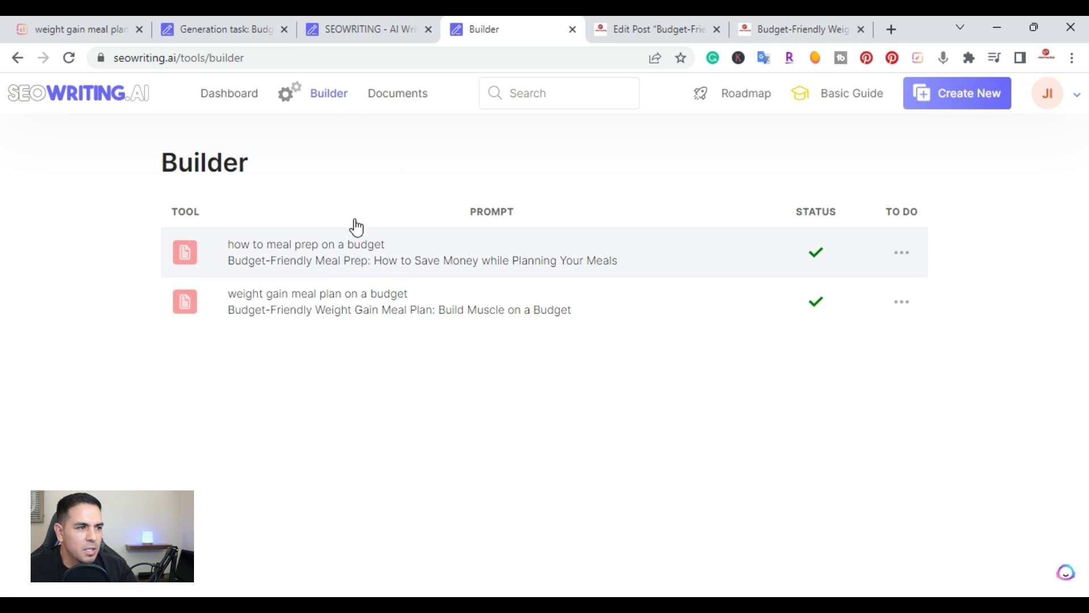
pyautogui.click(354, 256)
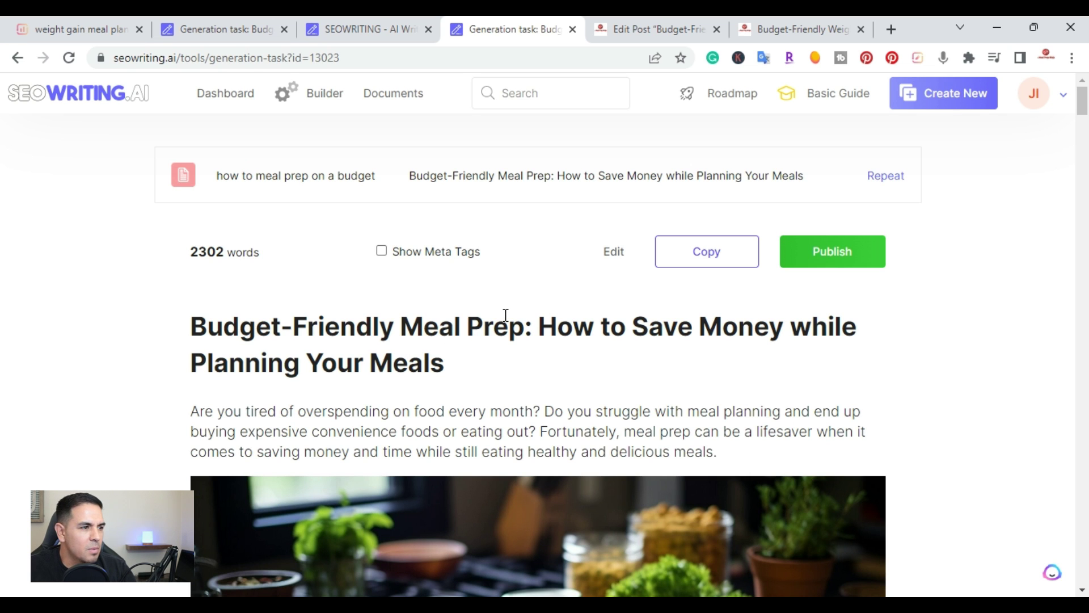
# - Check the meal prep article's meta title and description, hide them again, and view the introduction and first image
pyautogui.scroll(-1, 506, 315)
pyautogui.scroll(1, 503, 313)
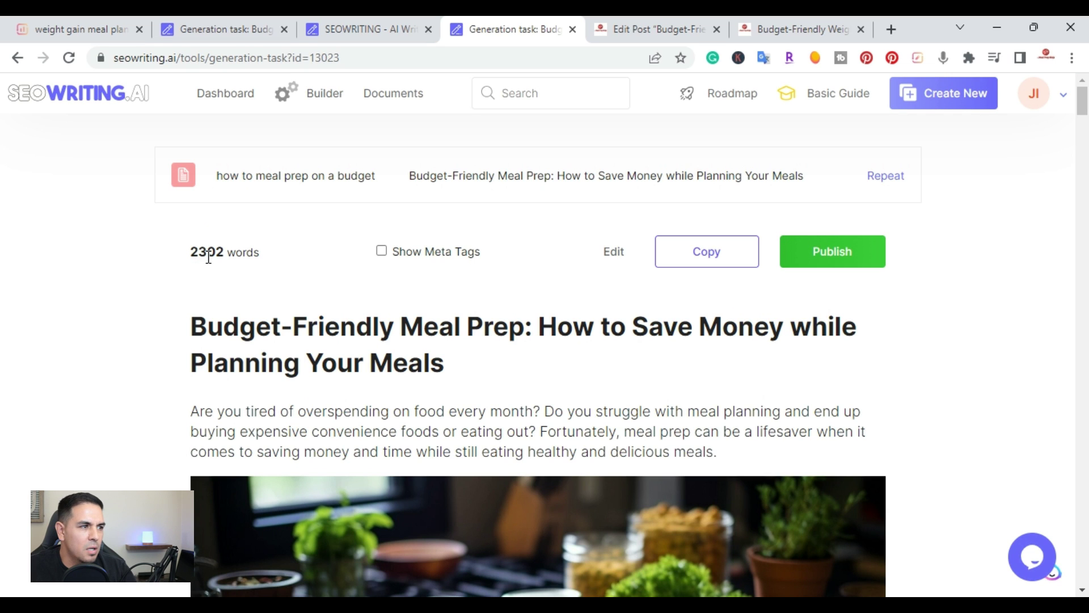
pyautogui.click(381, 252)
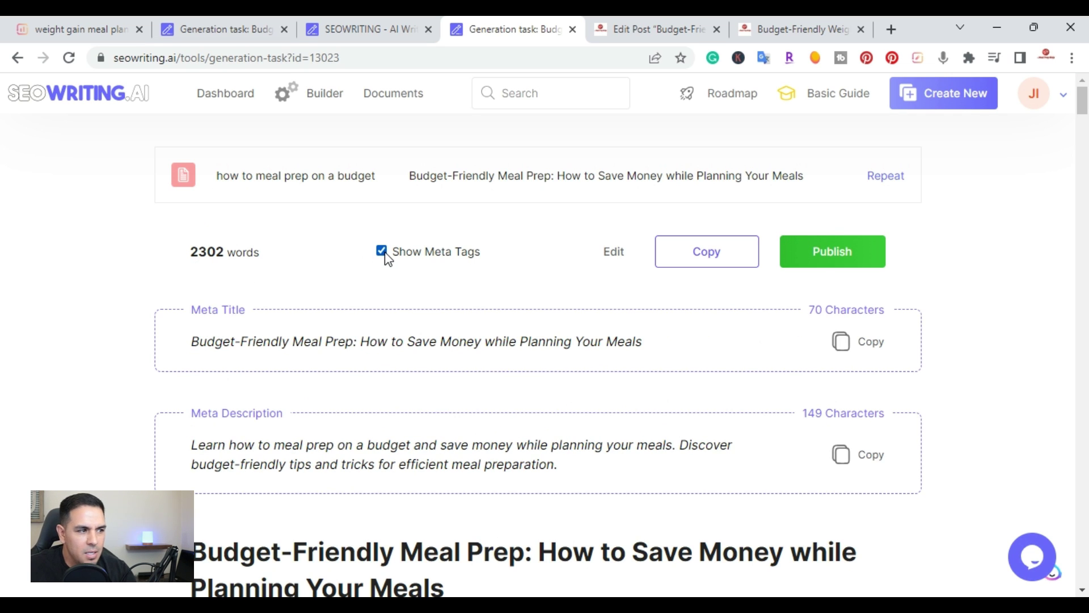
pyautogui.click(382, 252)
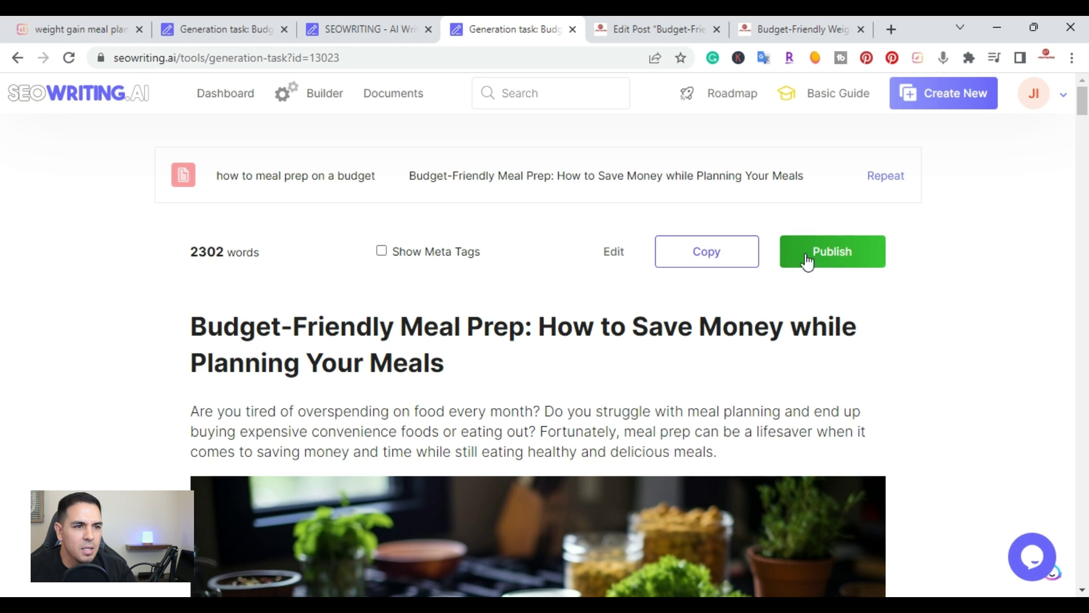
pyautogui.scroll(-3, 79, 390)
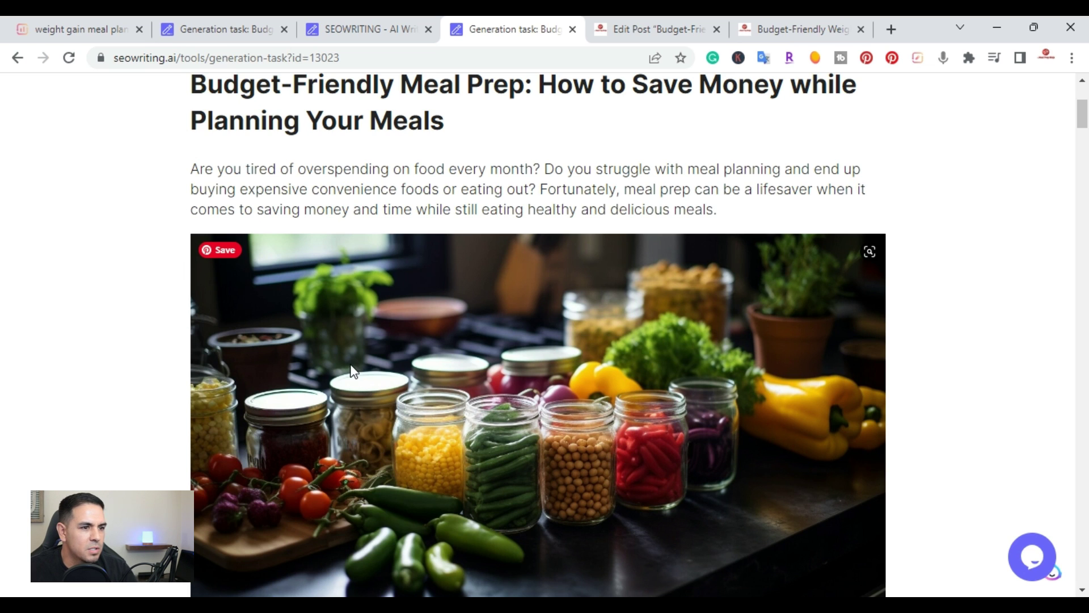
# - Read the meal prep article's introduction and its "Why Meal Prep?" section, including the images placed between the paragraphs
pyautogui.scroll(-1, 349, 363)
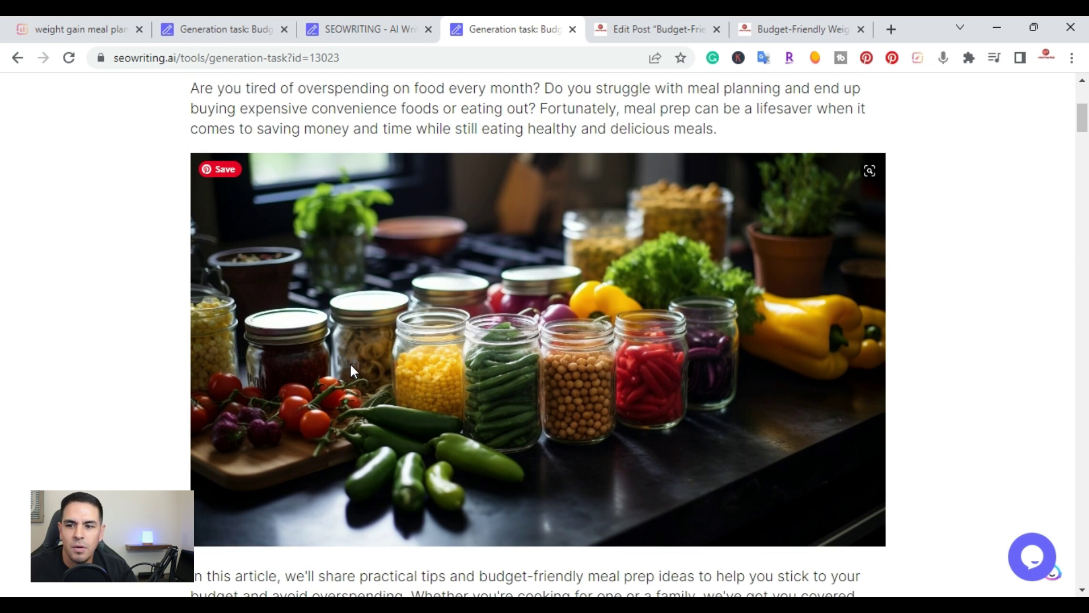
pyautogui.scroll(-5, 350, 363)
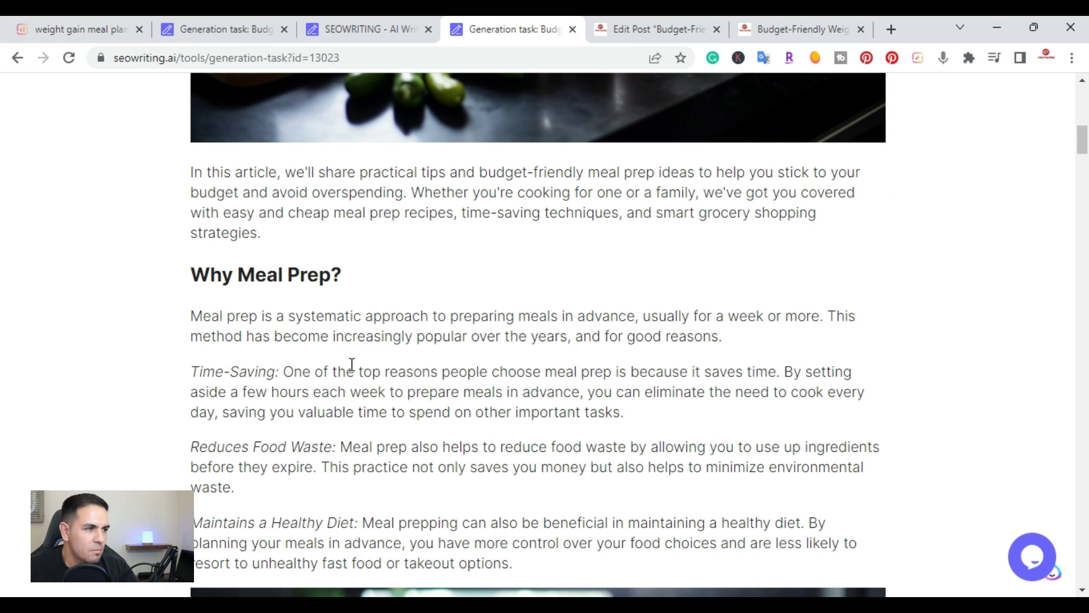
pyautogui.scroll(-3, 352, 364)
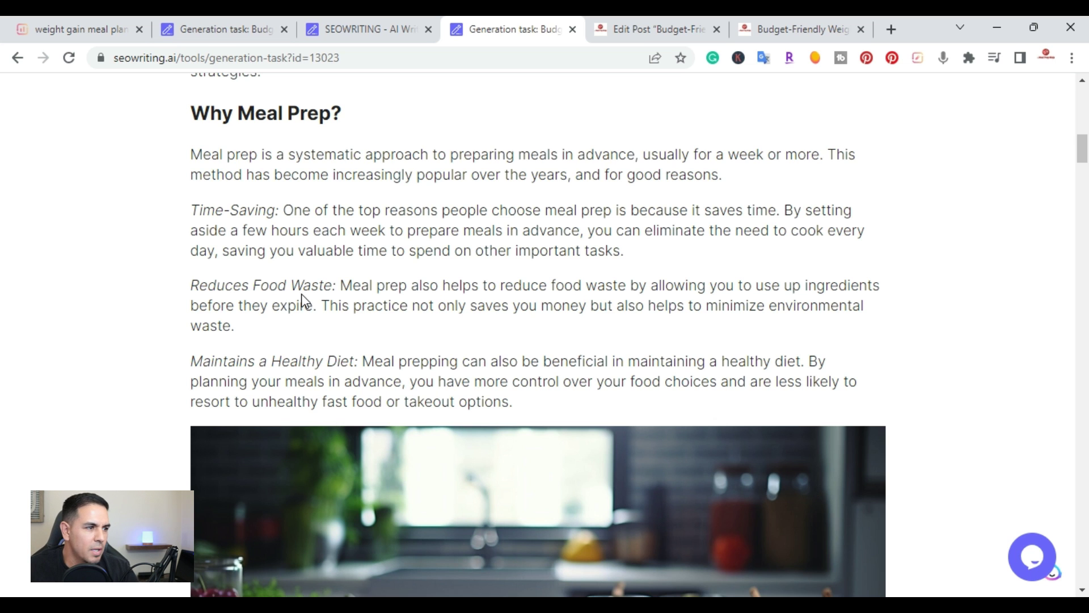
pyautogui.scroll(-4, 301, 294)
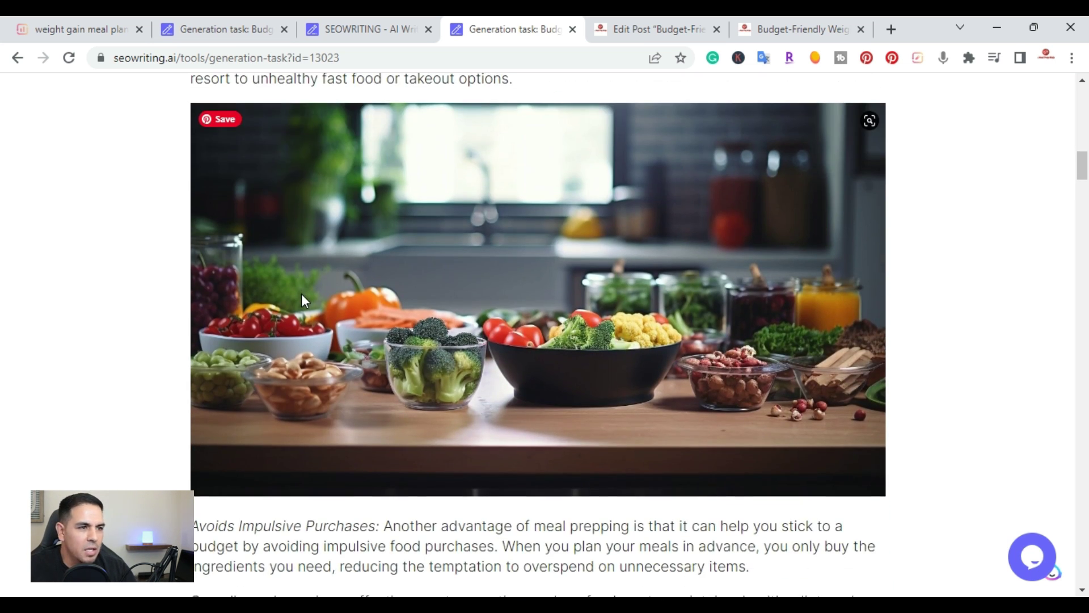
pyautogui.scroll(-5, 301, 294)
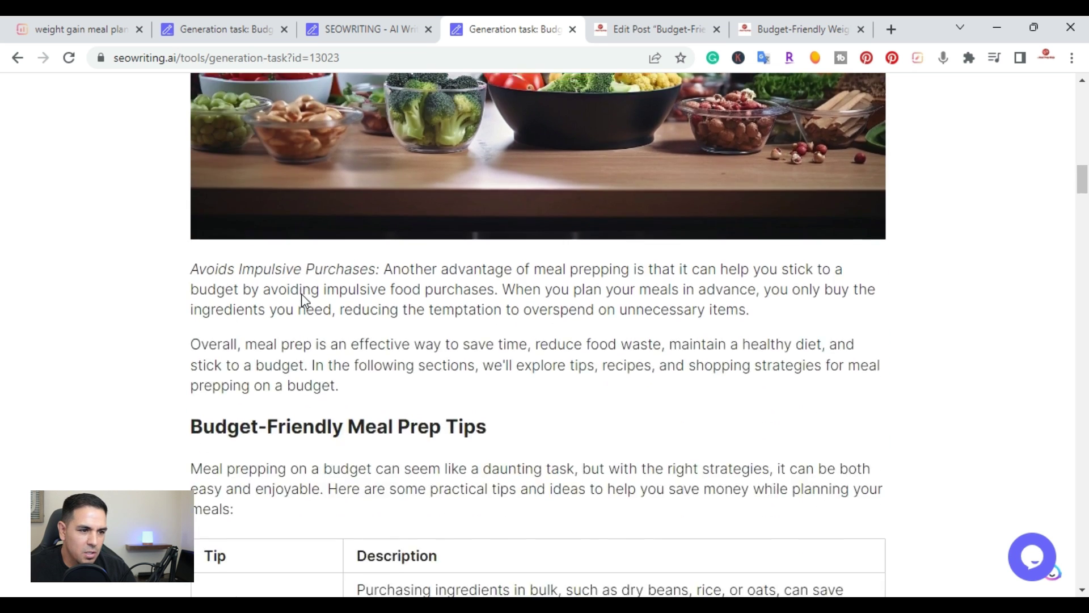
pyautogui.scroll(-2, 307, 311)
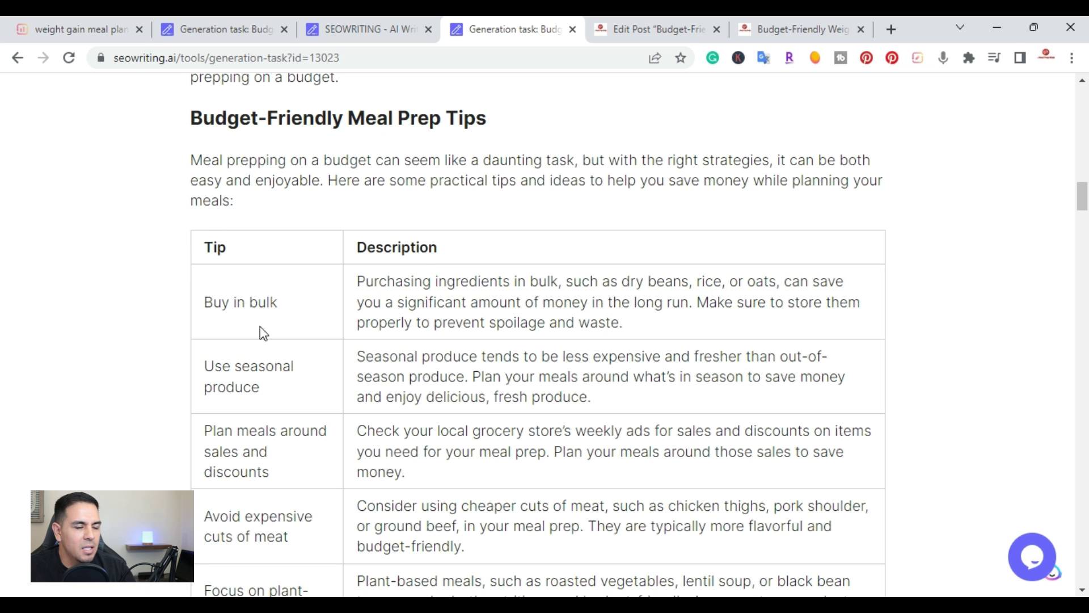
# - Examine the table under "Budget-Friendly Meal Prep Tips" and compare it with the one under "Easy and Cheap Meal Prep Recipes"
pyautogui.scroll(3, 112, 262)
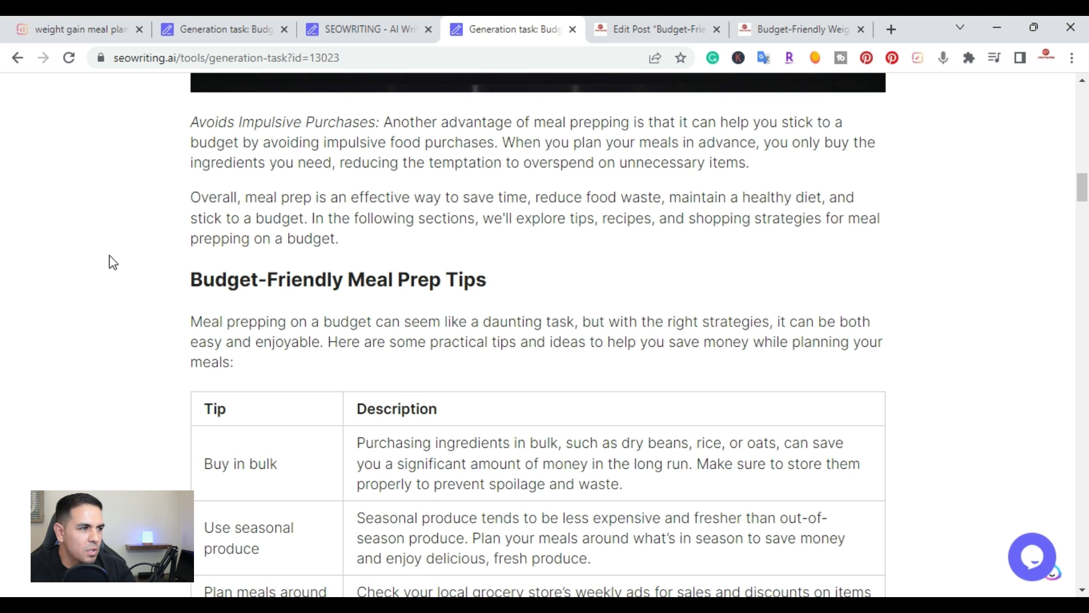
pyautogui.scroll(-6, 113, 262)
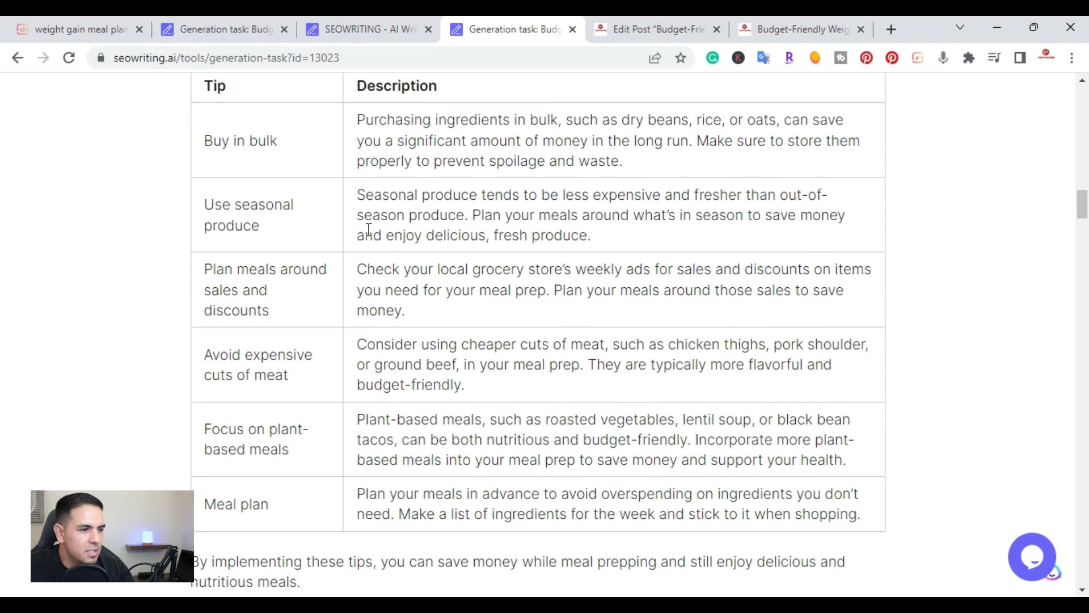
pyautogui.scroll(3, 369, 229)
pyautogui.scroll(-6, 367, 232)
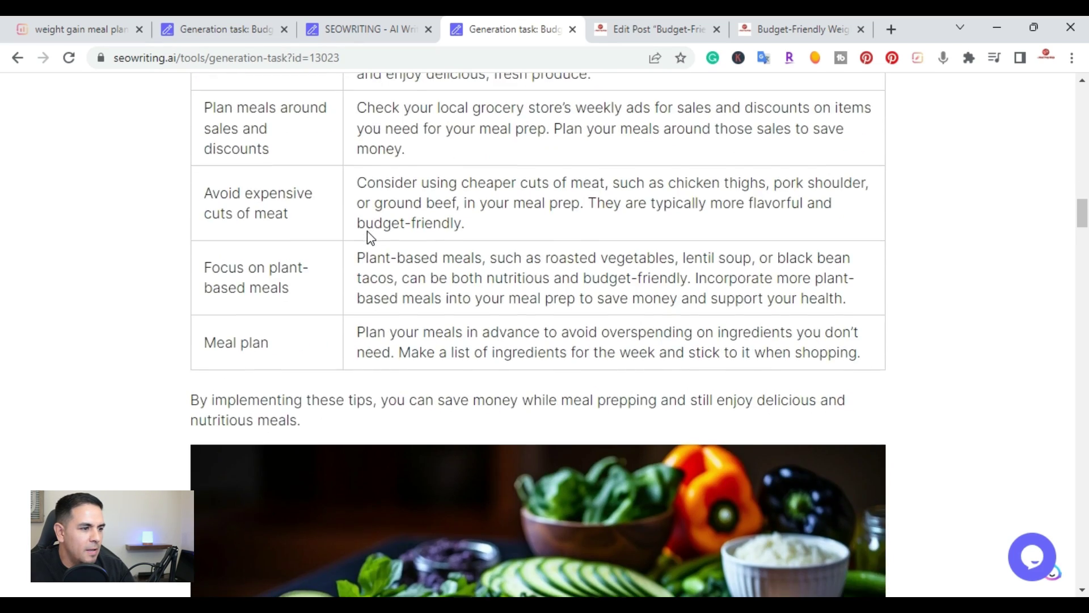
pyautogui.scroll(-13, 367, 231)
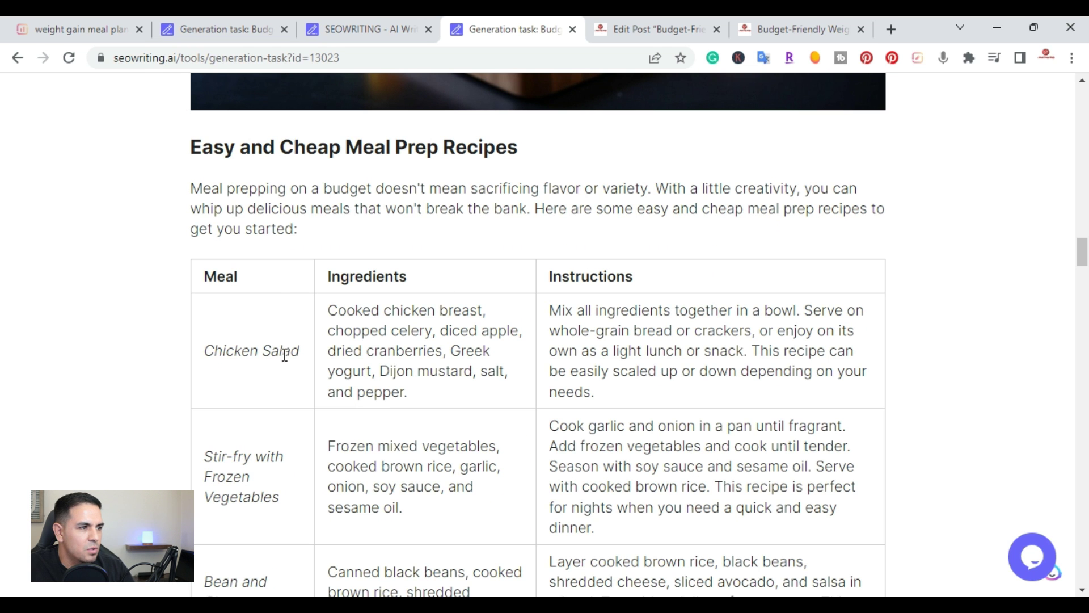
pyautogui.scroll(17, 256, 245)
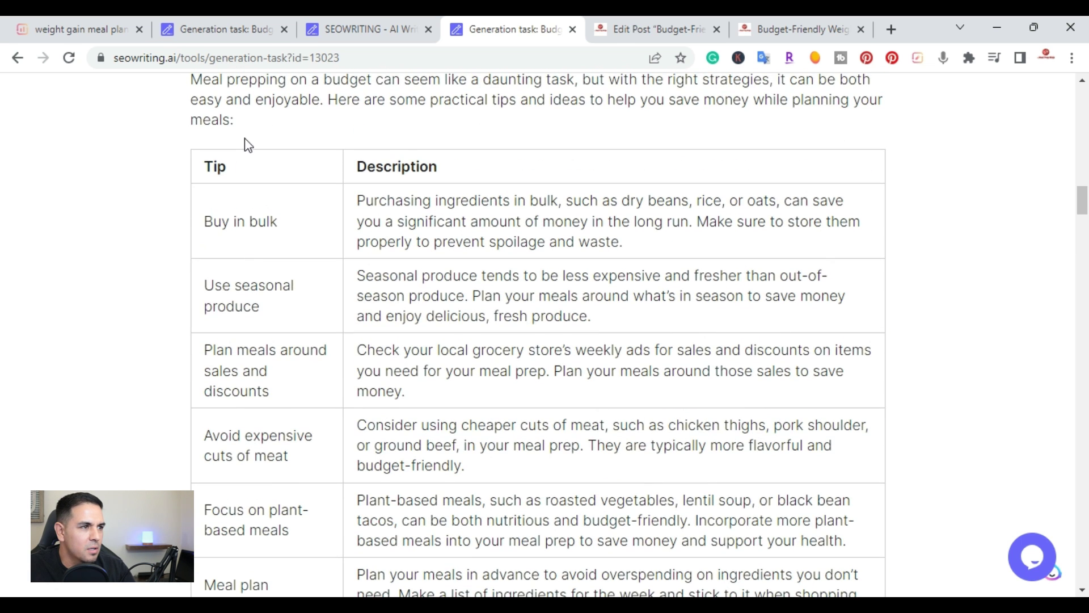
pyautogui.scroll(-14, 470, 236)
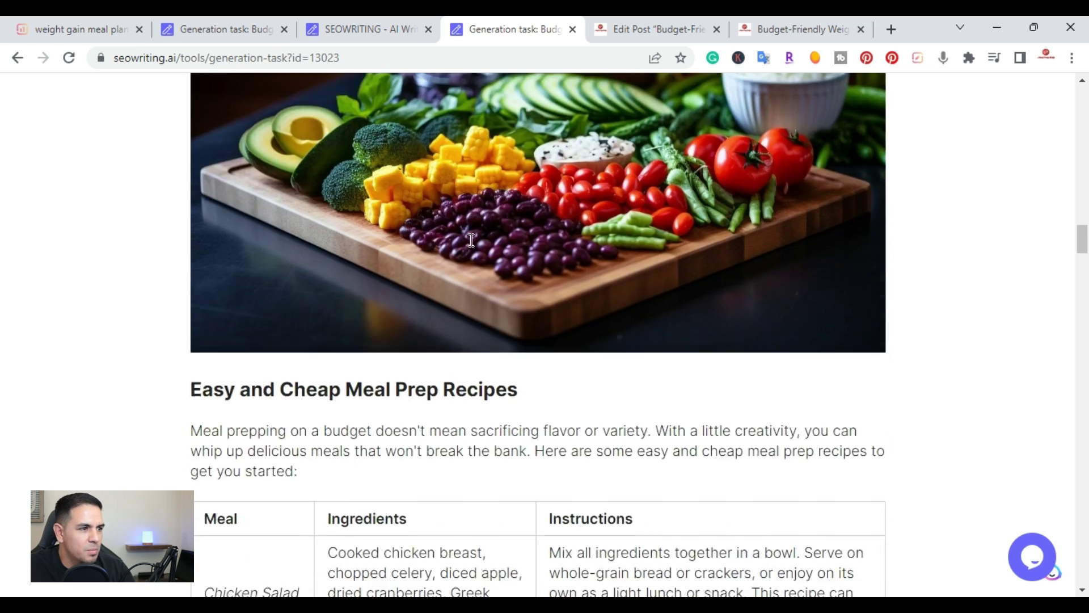
pyautogui.scroll(4, 472, 240)
pyautogui.scroll(-2, 473, 248)
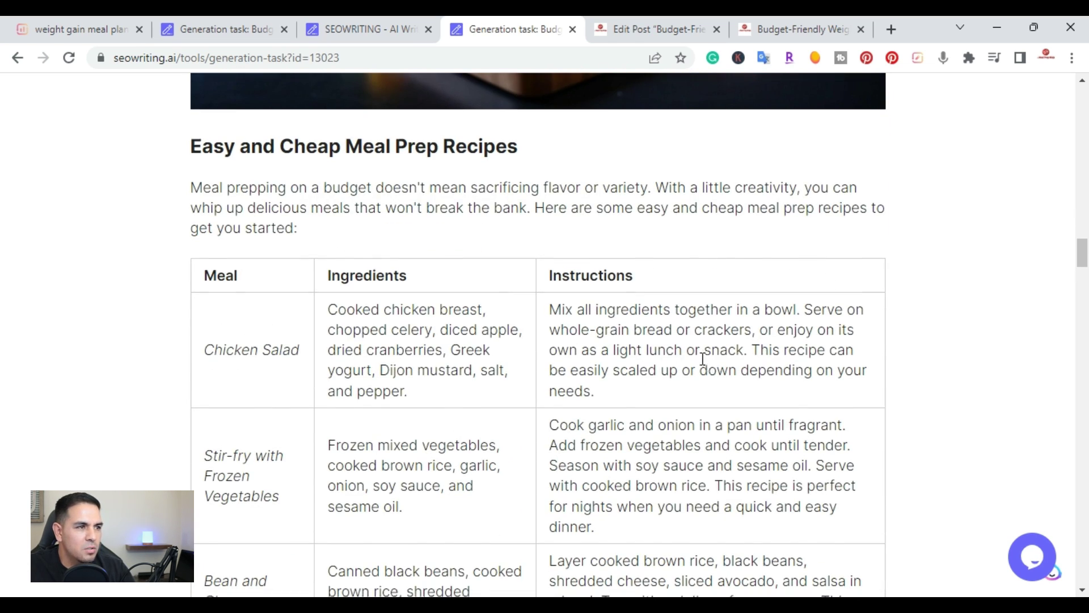
# - Review the rest of the recipes section with its image and the subheadings under "Meal Planning Basics"
pyautogui.scroll(-7, 703, 360)
pyautogui.scroll(-3, 702, 362)
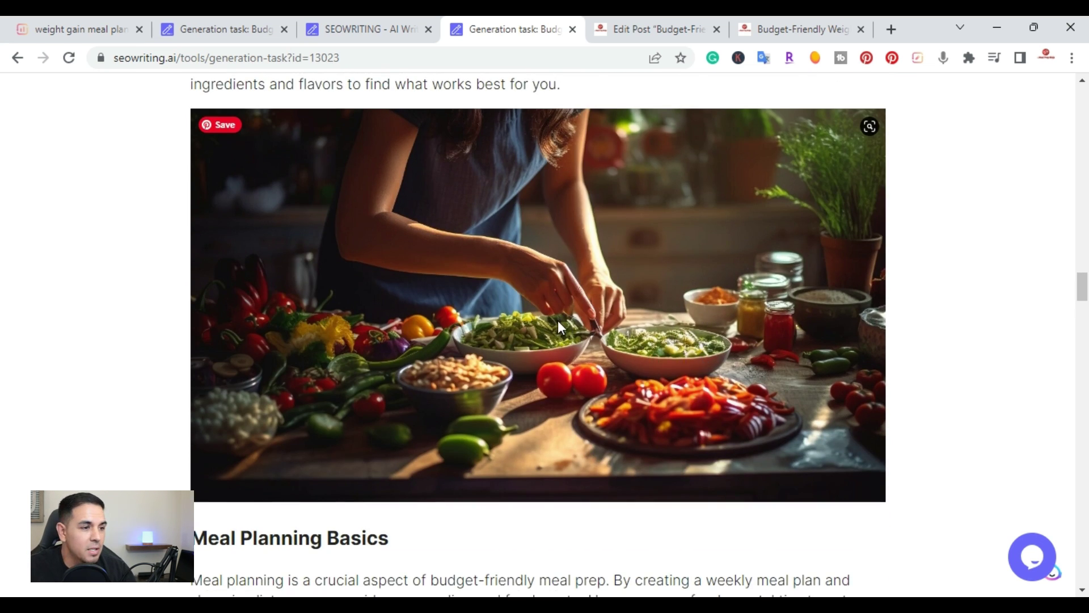
pyautogui.scroll(1, 557, 320)
pyautogui.scroll(-1, 556, 321)
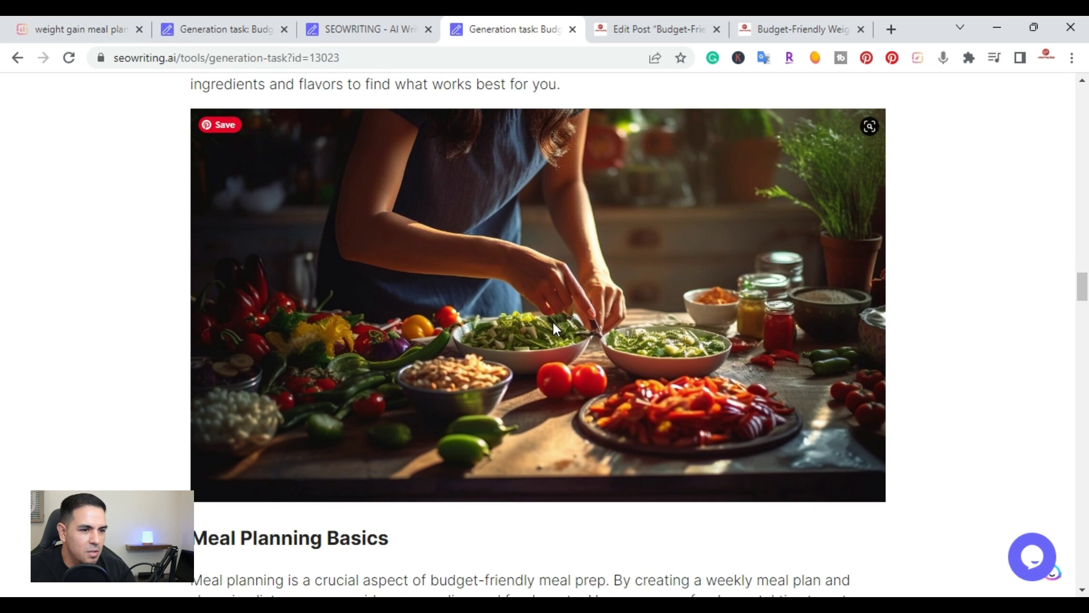
pyautogui.scroll(-4, 549, 322)
pyautogui.scroll(-1, 552, 329)
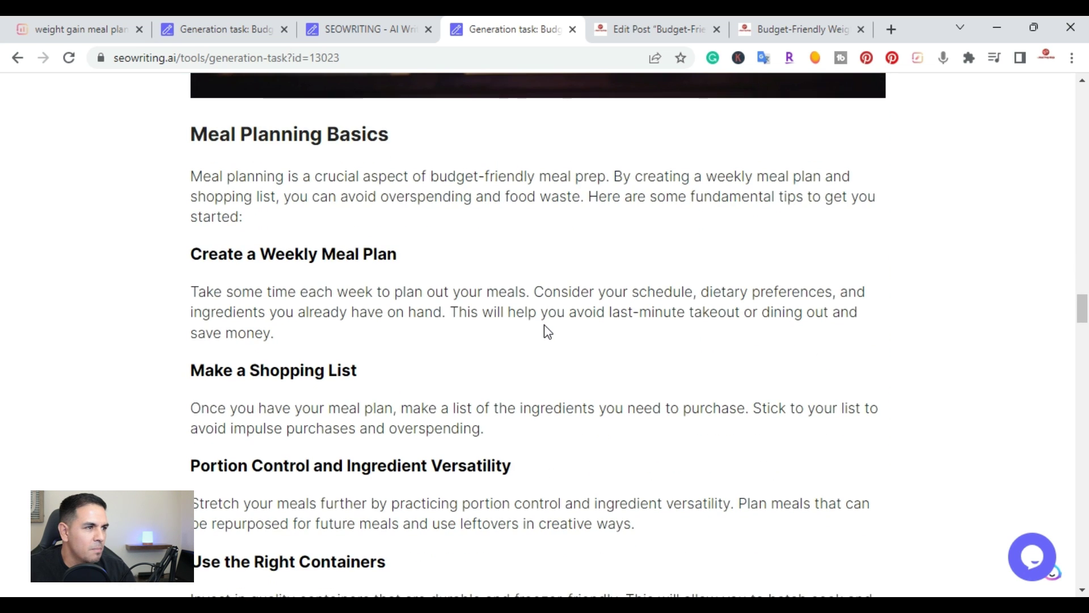
pyautogui.scroll(-9, 544, 328)
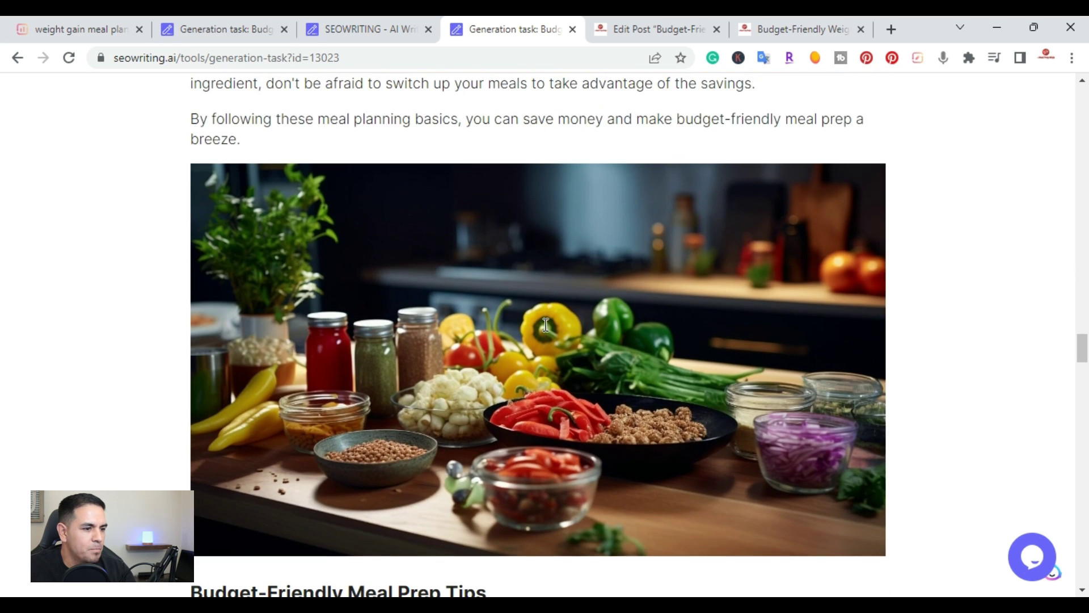
# - Review the second "Budget-Friendly Meal Prep Tips" section and the "Time-Saving Meal Prep Tips" section with their images
pyautogui.scroll(-6, 423, 439)
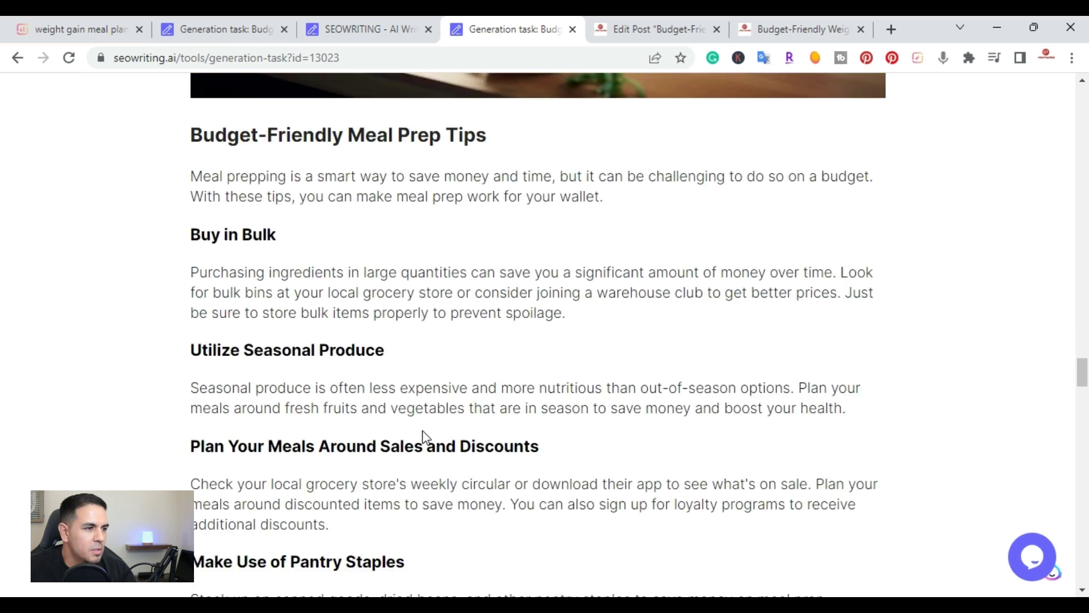
pyautogui.scroll(-5, 423, 438)
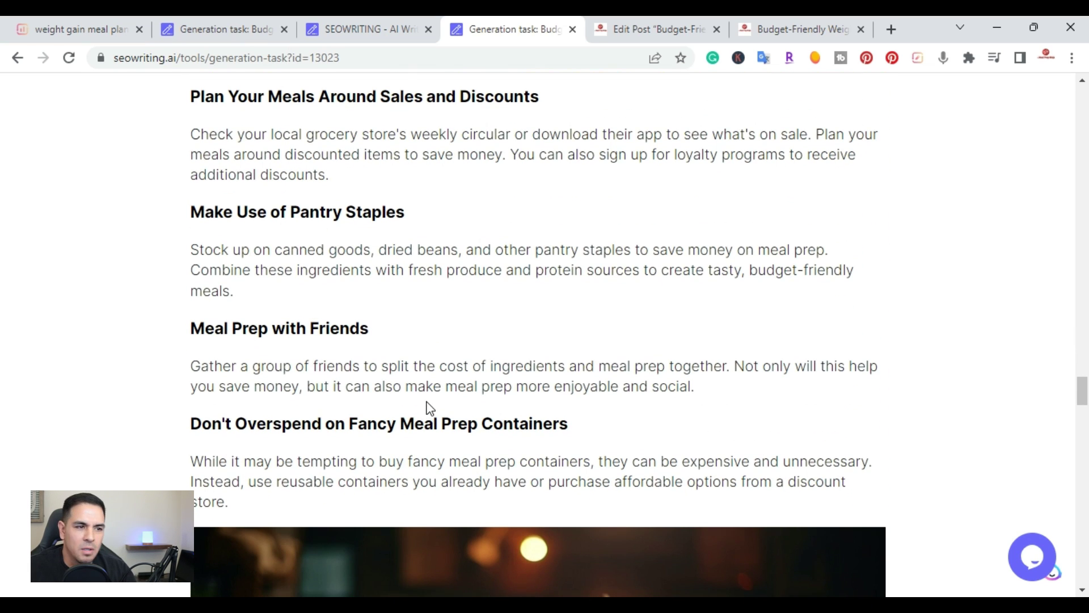
pyautogui.scroll(-12, 429, 407)
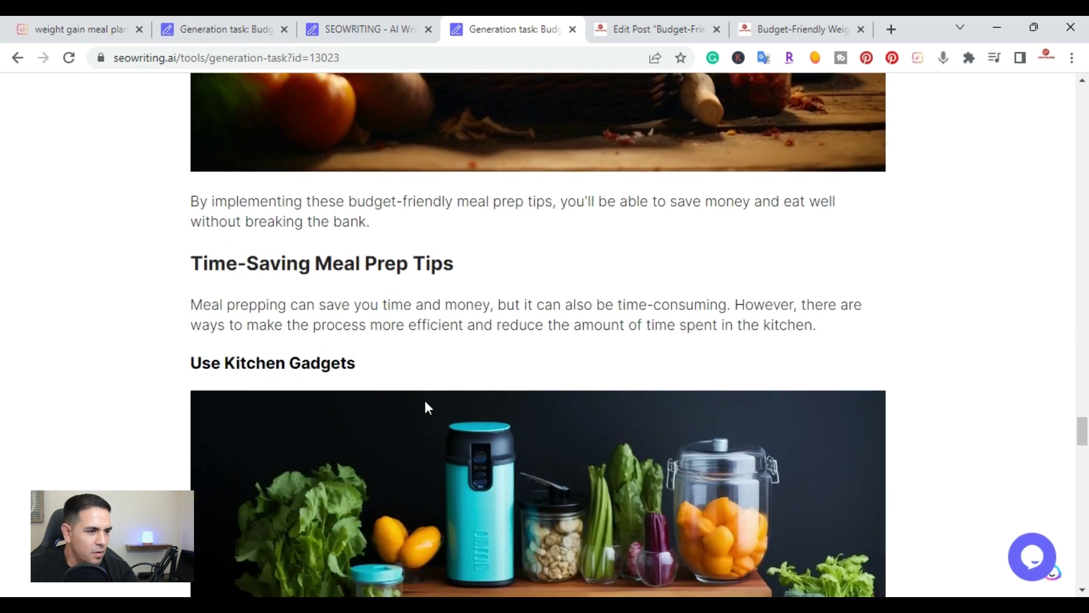
pyautogui.scroll(-4, 427, 408)
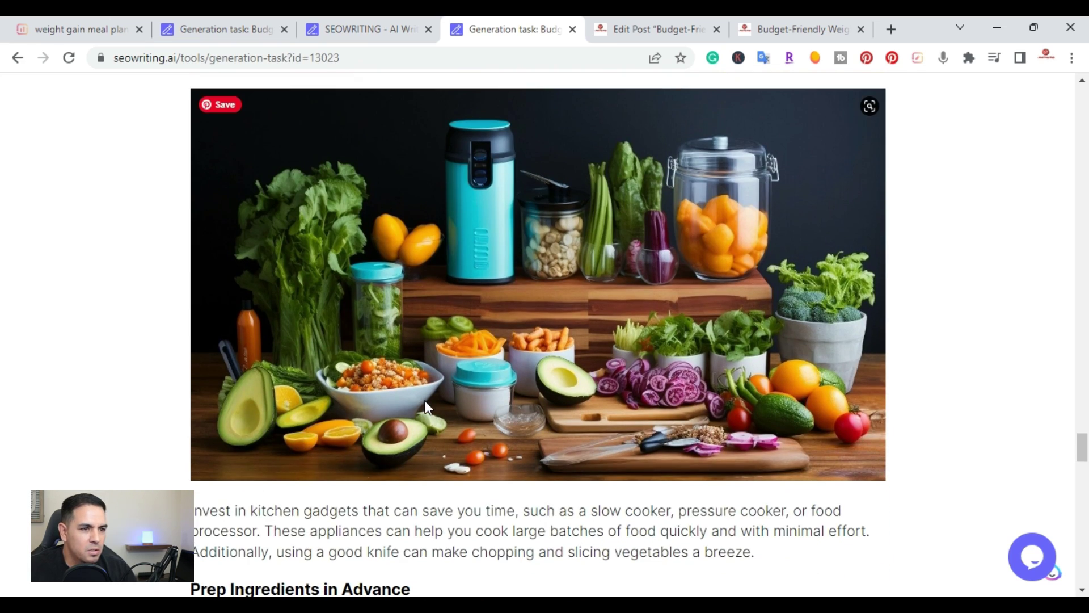
pyautogui.scroll(-5, 428, 407)
pyautogui.scroll(-10, 428, 407)
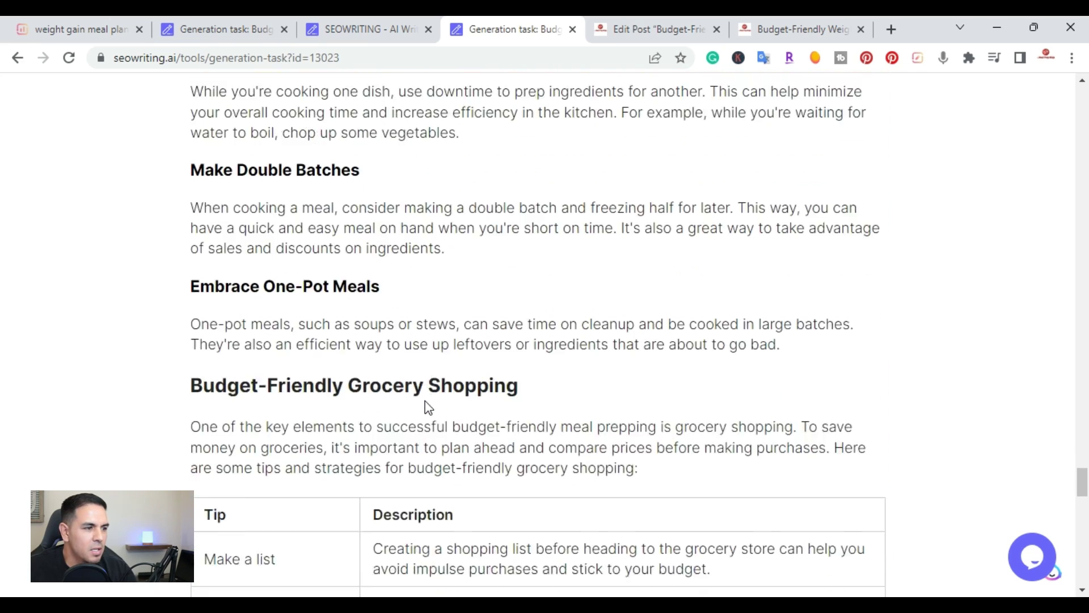
# - Check the "Budget-Friendly Grocery Shopping" table and image, and read the meal prep FAQs that end the article
pyautogui.scroll(-9, 427, 407)
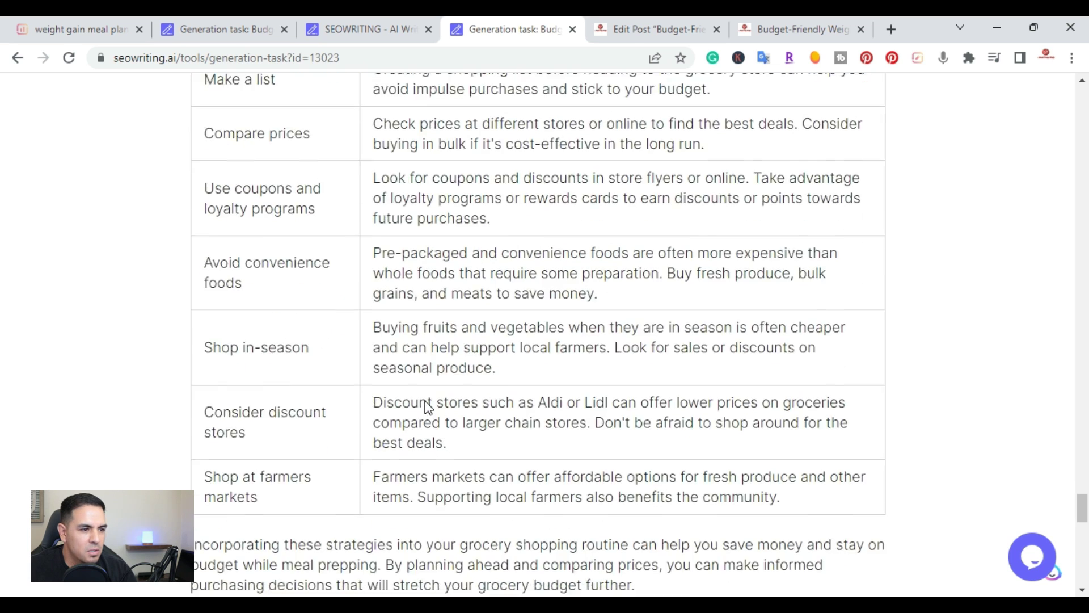
pyautogui.scroll(-3, 426, 400)
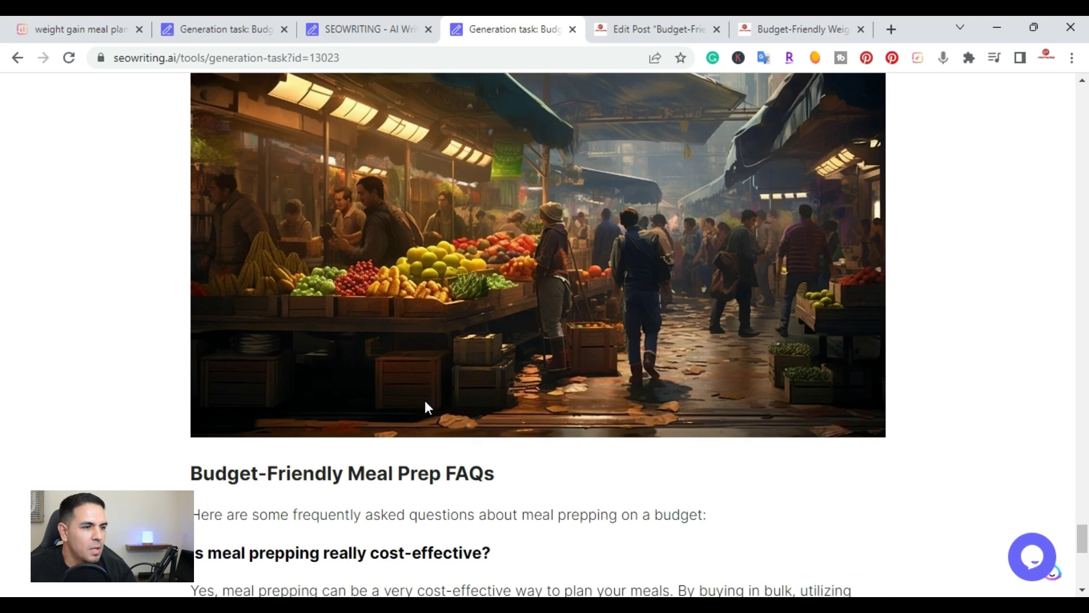
pyautogui.scroll(-3, 425, 401)
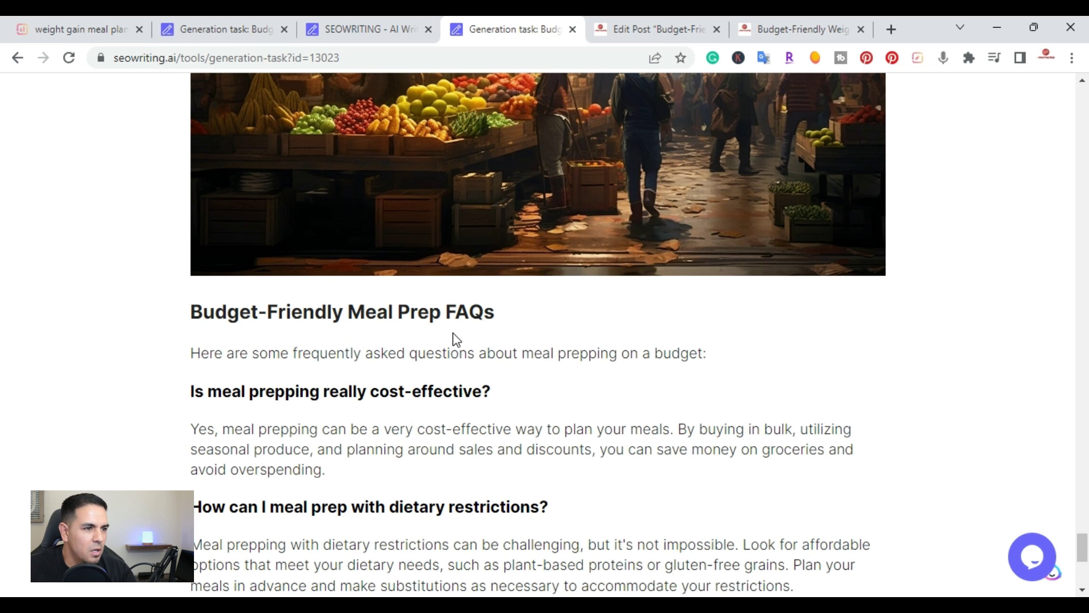
pyautogui.scroll(-8, 613, 410)
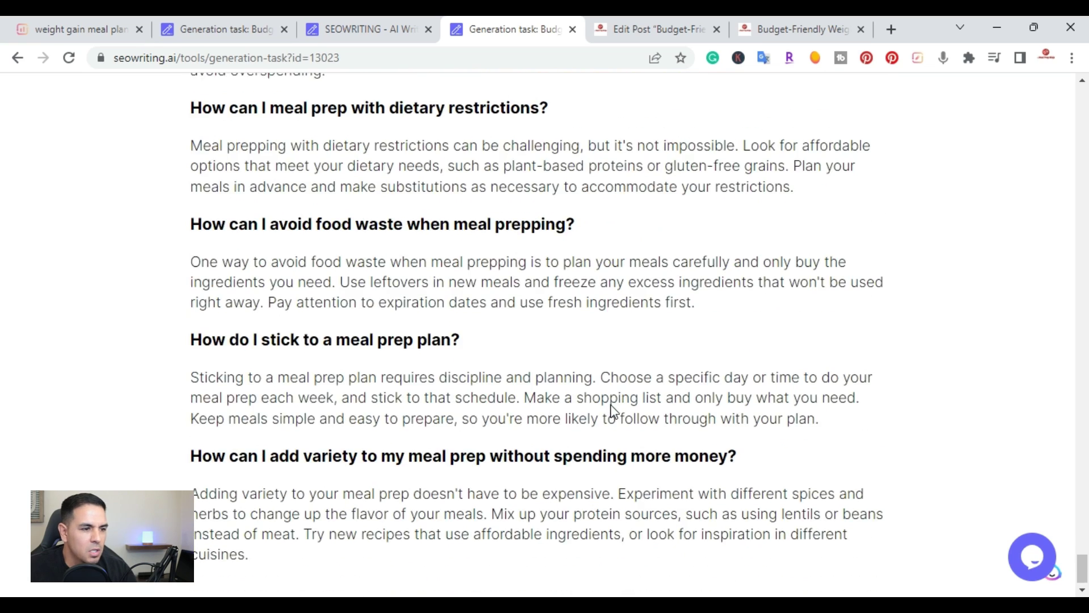
# - Go back to the beginning of the generated meal prep article and open it for editing
pyautogui.scroll(3, 622, 414)
pyautogui.scroll(15, 622, 415)
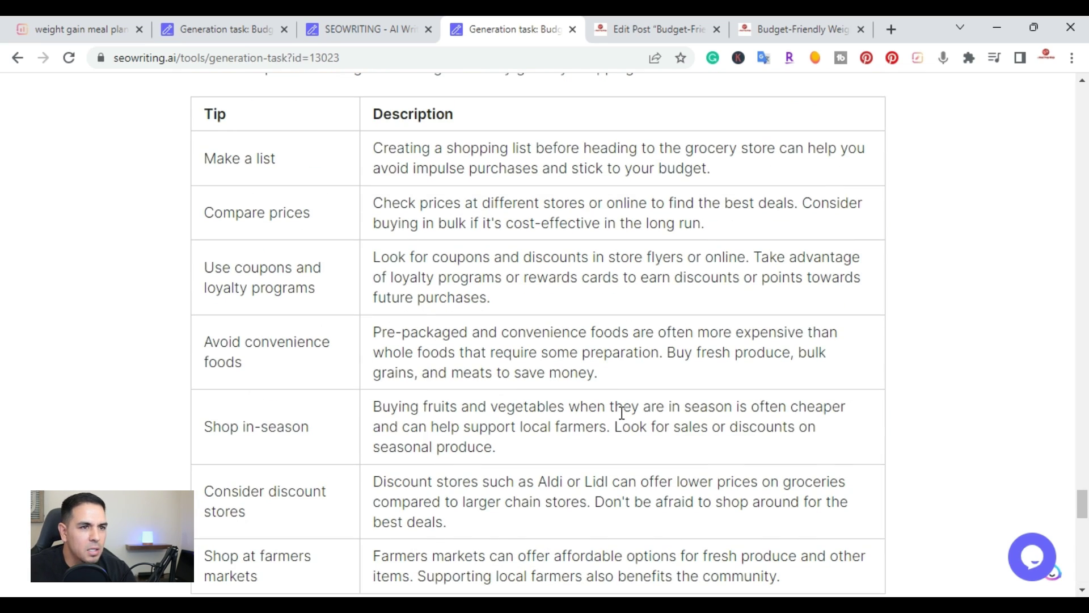
pyautogui.scroll(10, 622, 413)
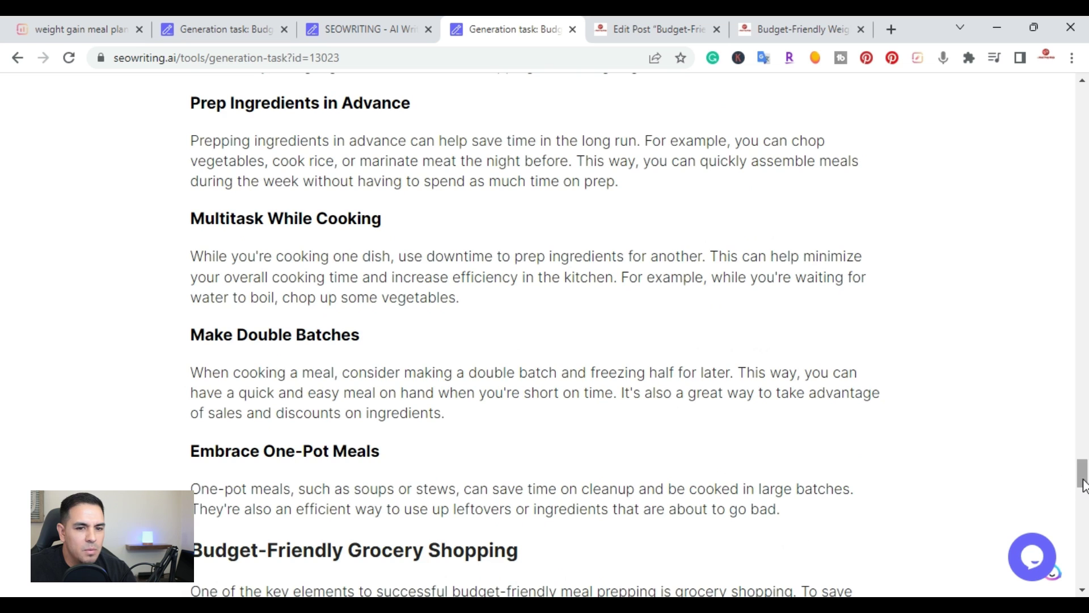
pyautogui.moveTo(1081, 473); pyautogui.dragTo(1060, 80)
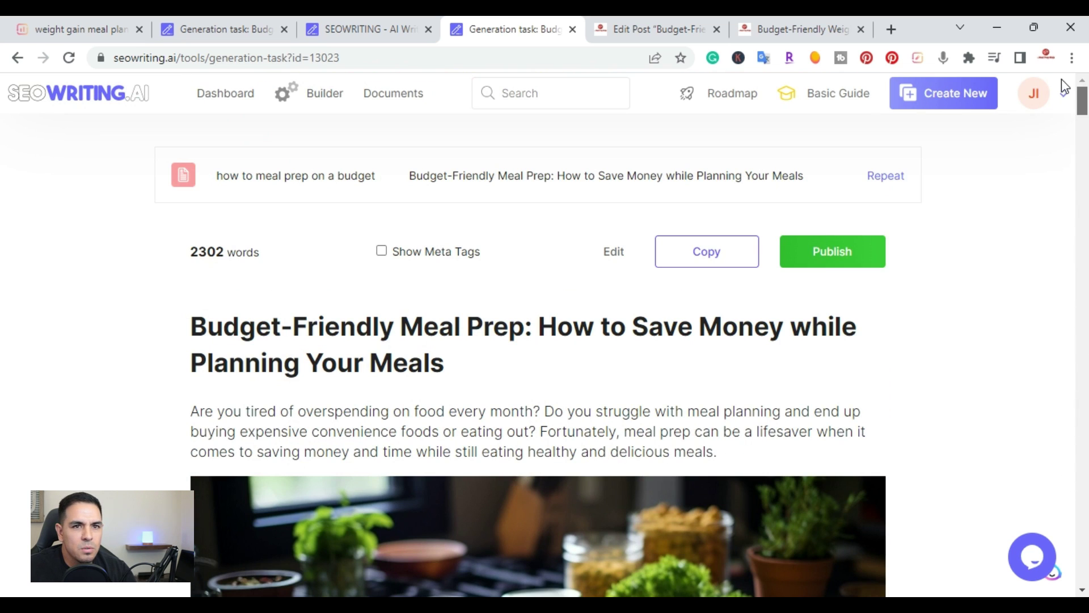
pyautogui.click(609, 253)
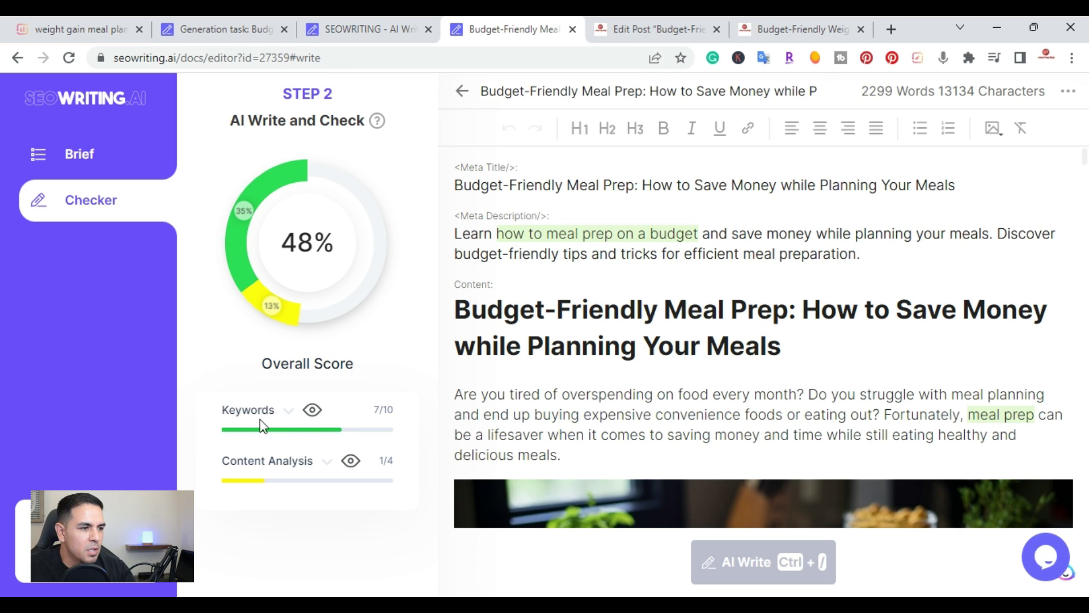
# - Review the checker's Keywords list, collapse it, and expand Content Analysis to see where the main keyword is used
pyautogui.click(285, 418)
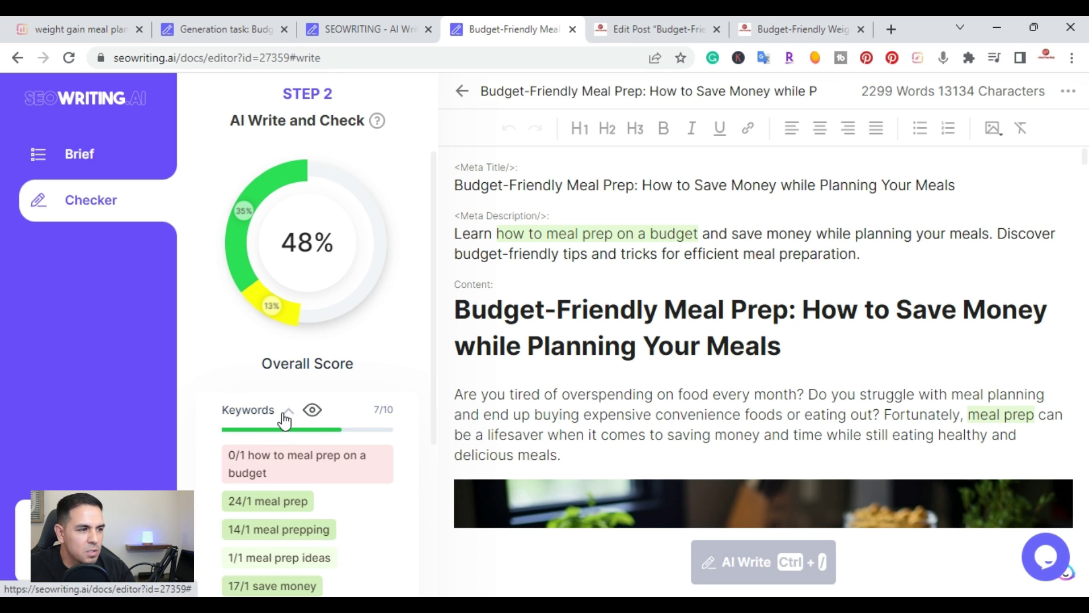
pyautogui.scroll(-3, 278, 413)
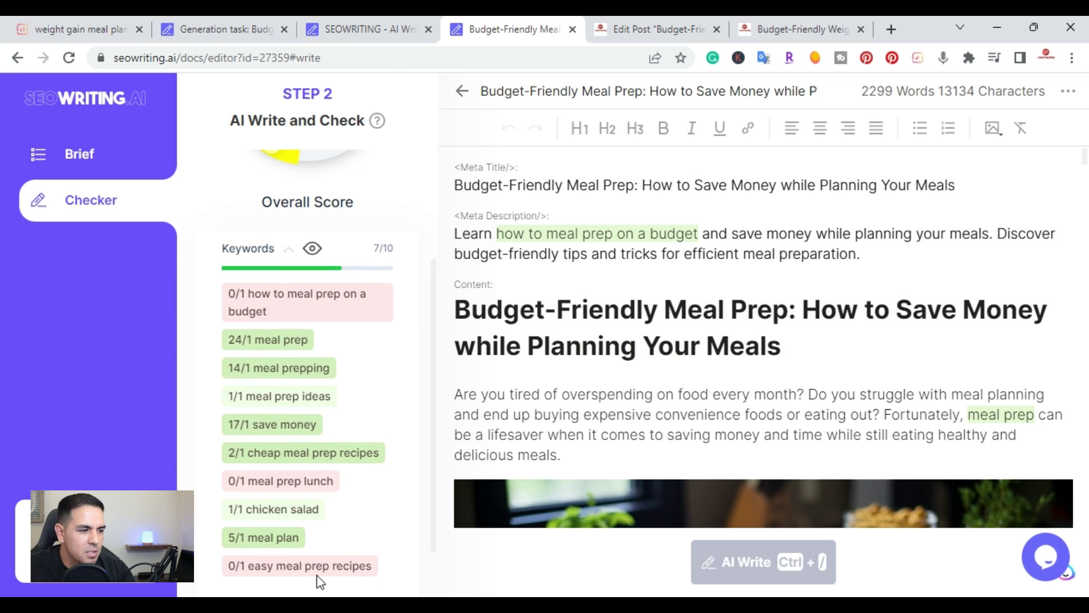
pyautogui.click(288, 248)
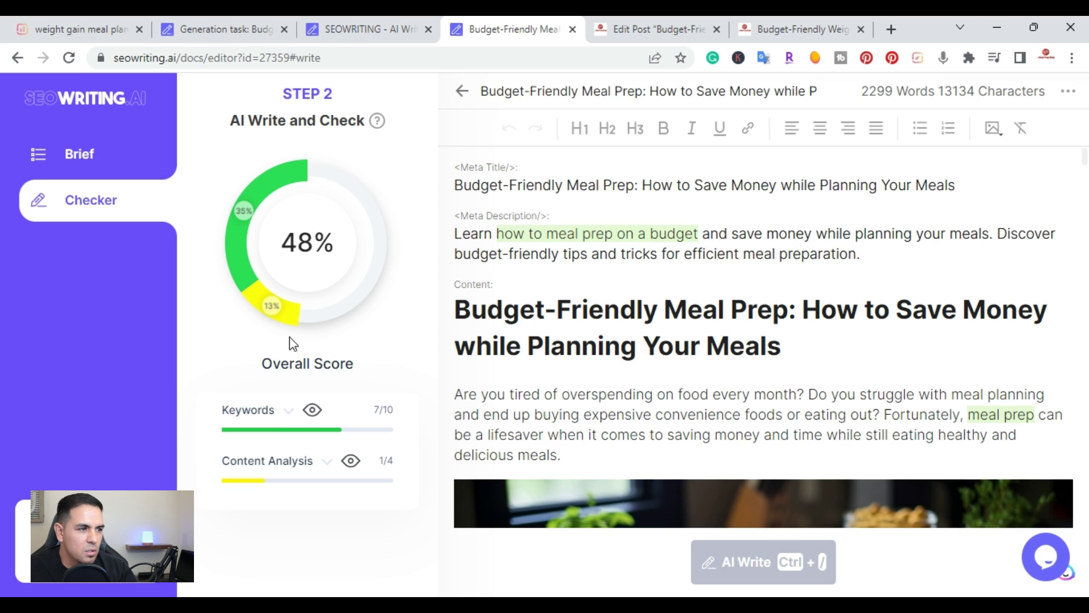
pyautogui.click(321, 461)
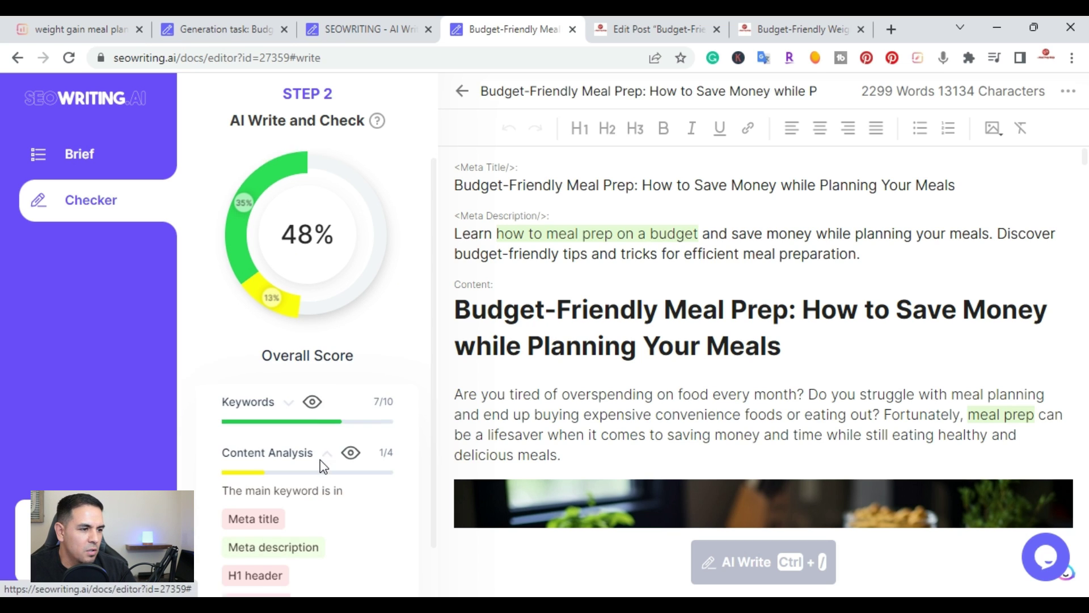
pyautogui.scroll(-1, 316, 464)
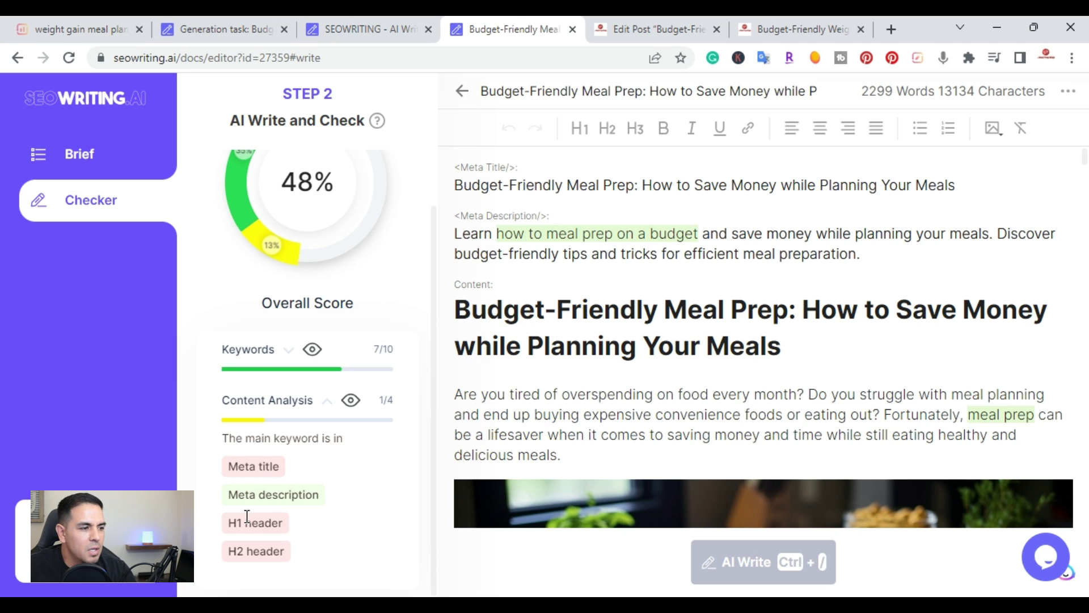
# - Collapse the Content Analysis details and review the highlighted keywords throughout the meal prep article down to its FAQs
pyautogui.click(327, 401)
pyautogui.scroll(-20, 662, 342)
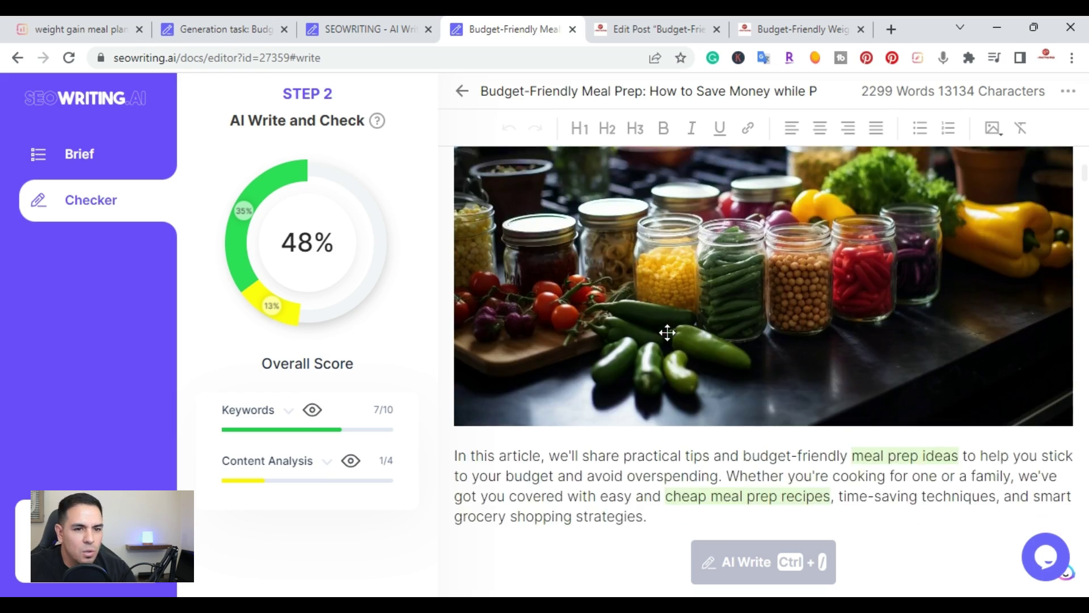
pyautogui.scroll(-20, 661, 333)
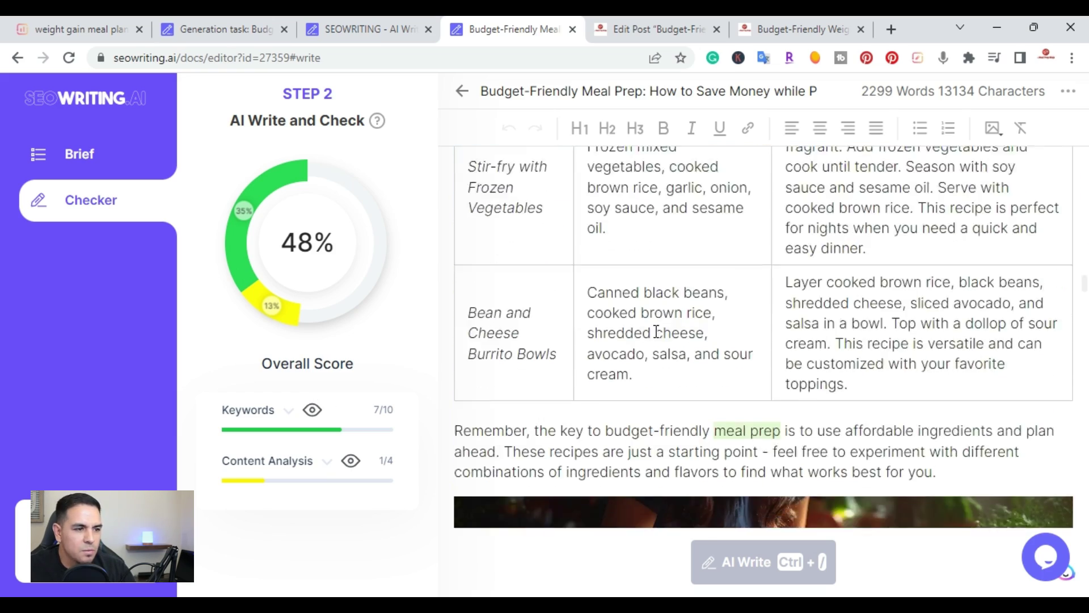
pyautogui.scroll(-10, 1009, 361)
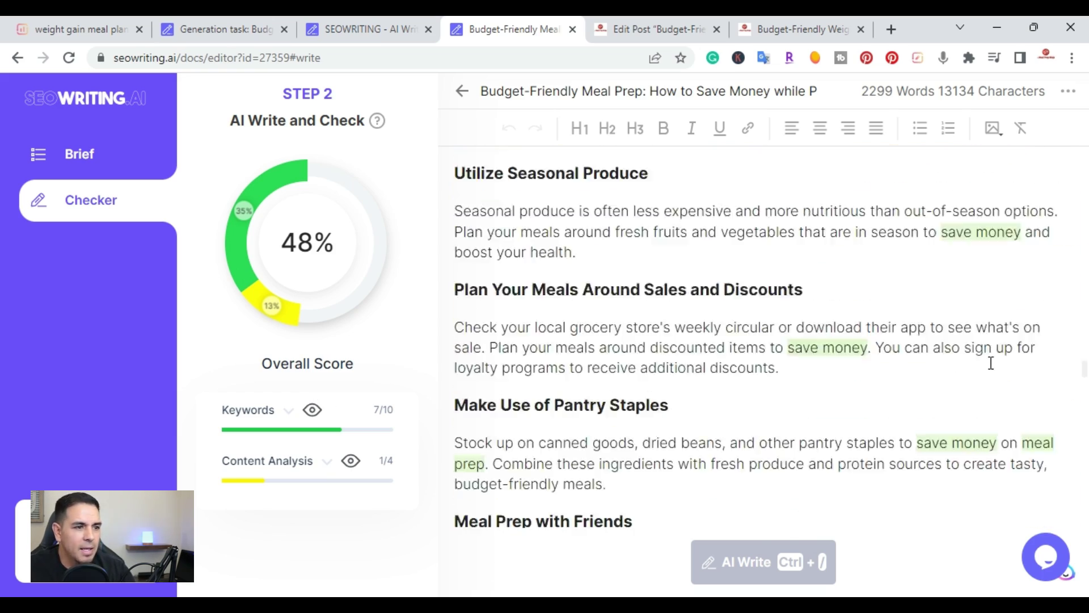
pyautogui.scroll(-15, 992, 380)
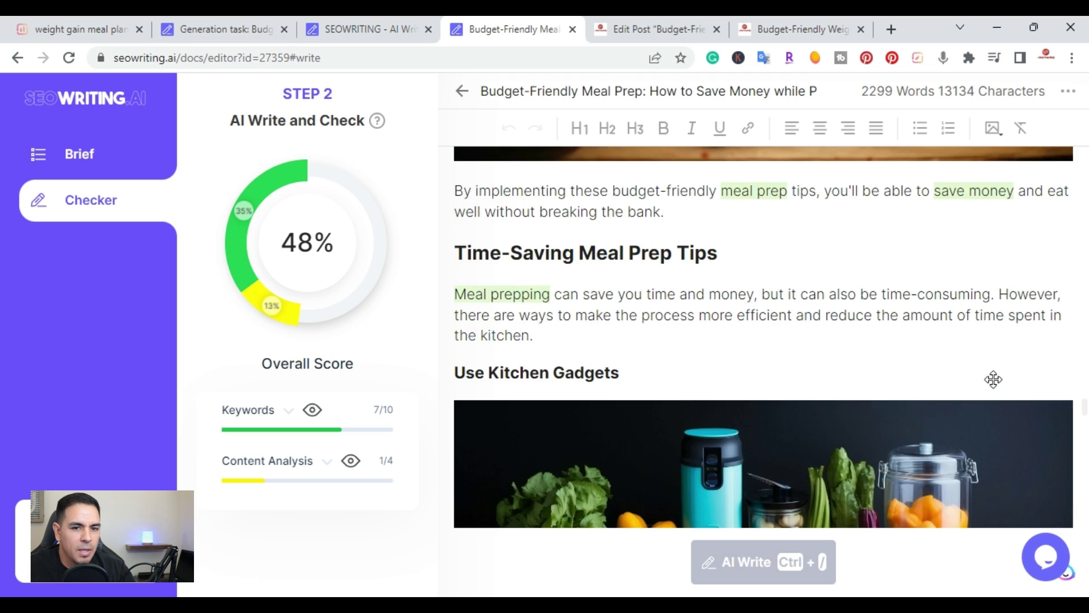
pyautogui.scroll(-20, 967, 409)
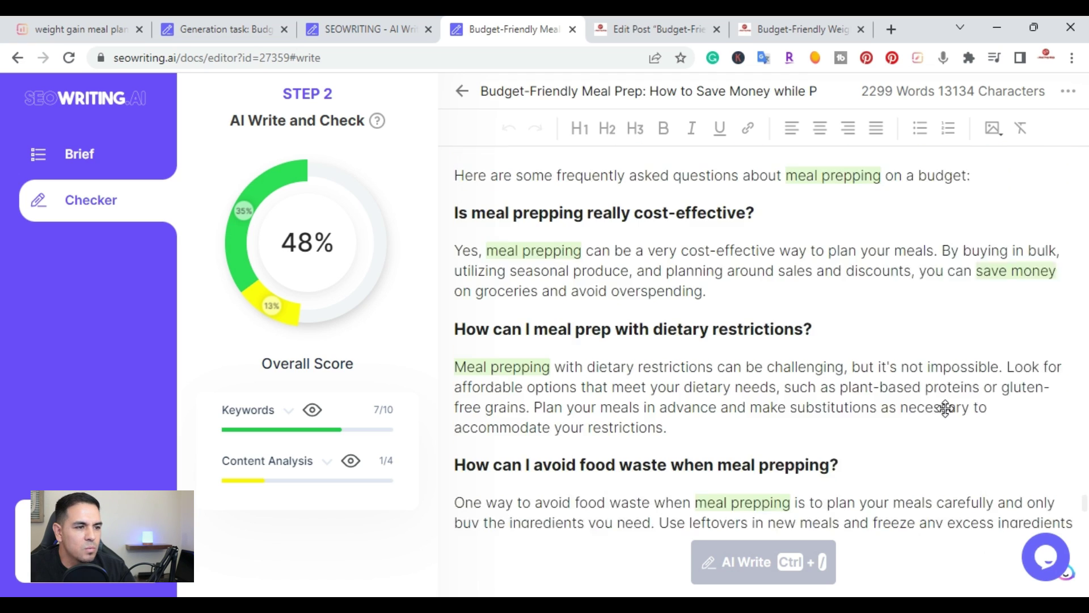
# - Add an H2 heading reading "Conclusion" directly above the "Budget-Friendly Meal Prep FAQs" heading
pyautogui.scroll(12, 820, 413)
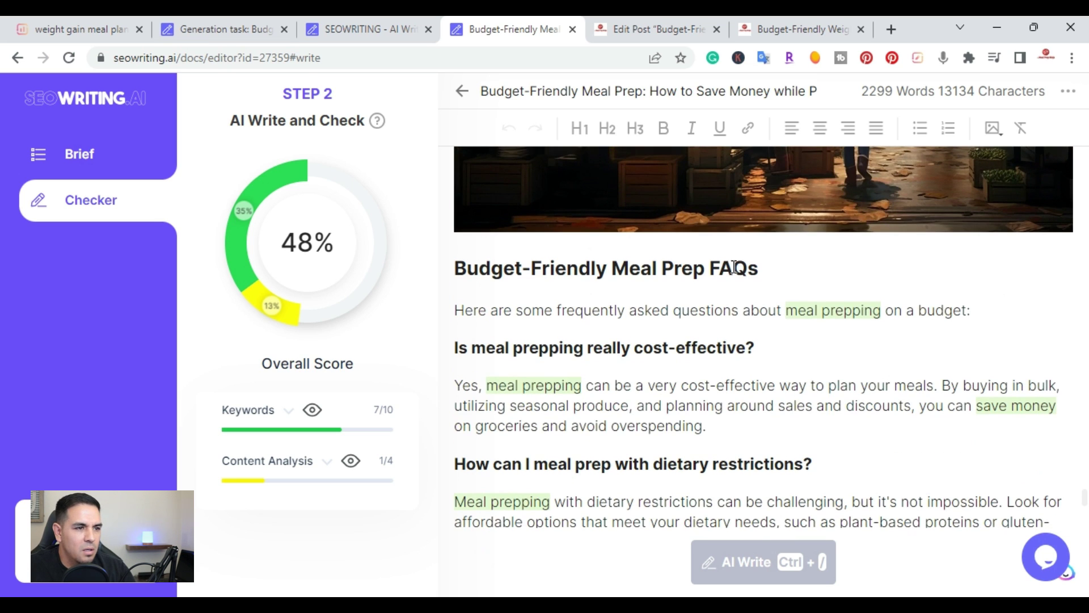
pyautogui.click(768, 267)
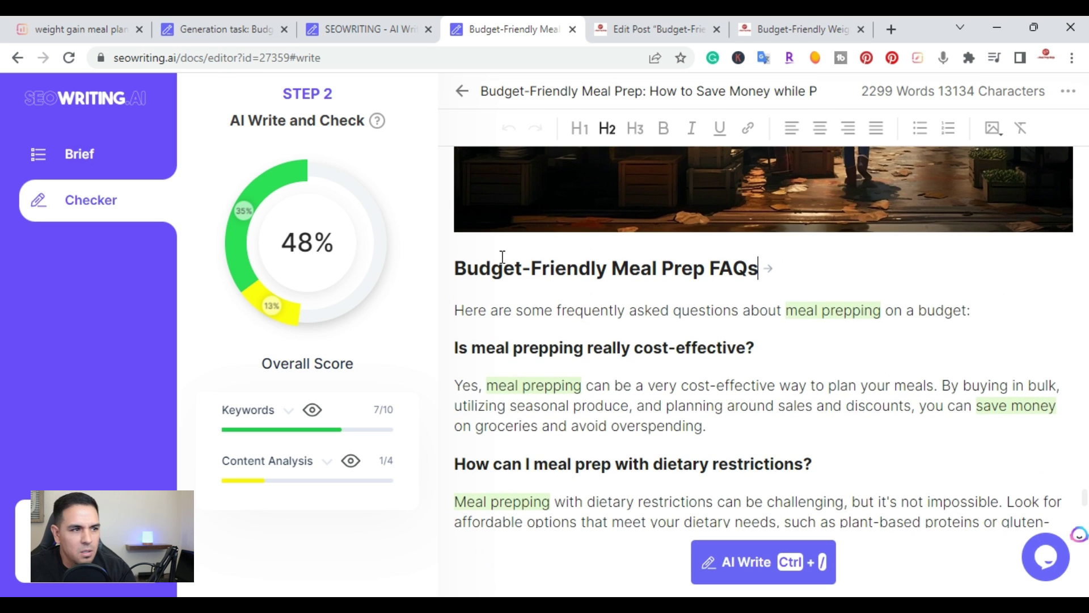
pyautogui.press('Return')
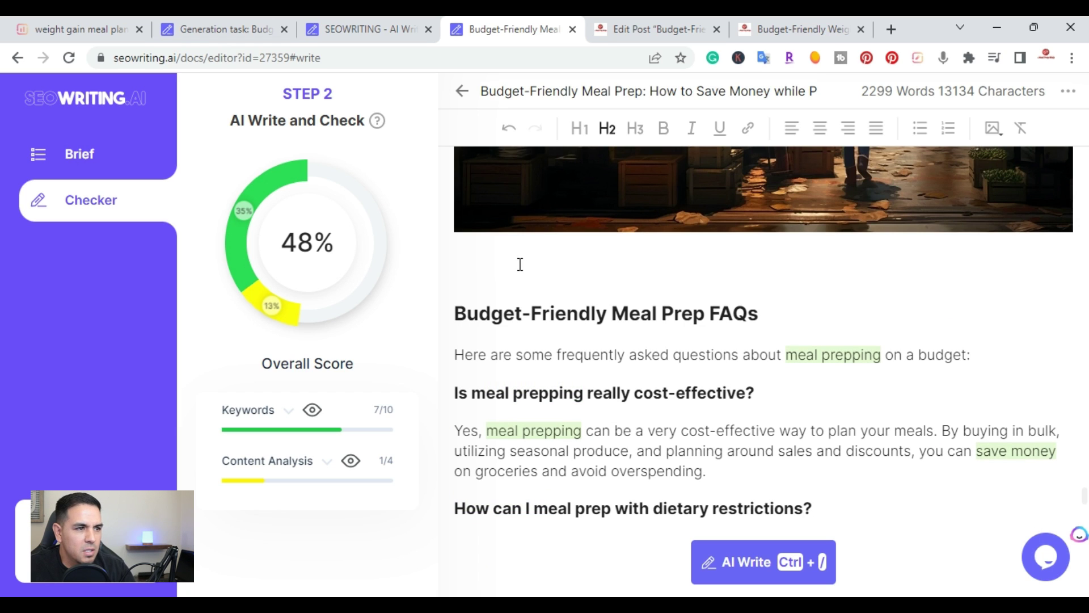
pyautogui.write('c')
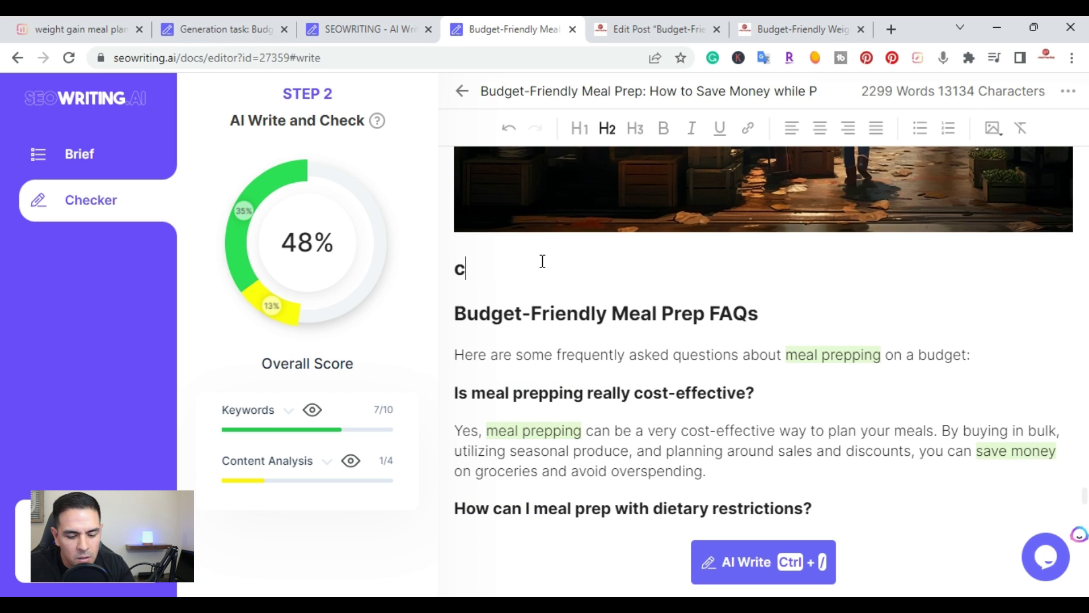
pyautogui.write('onclsion')
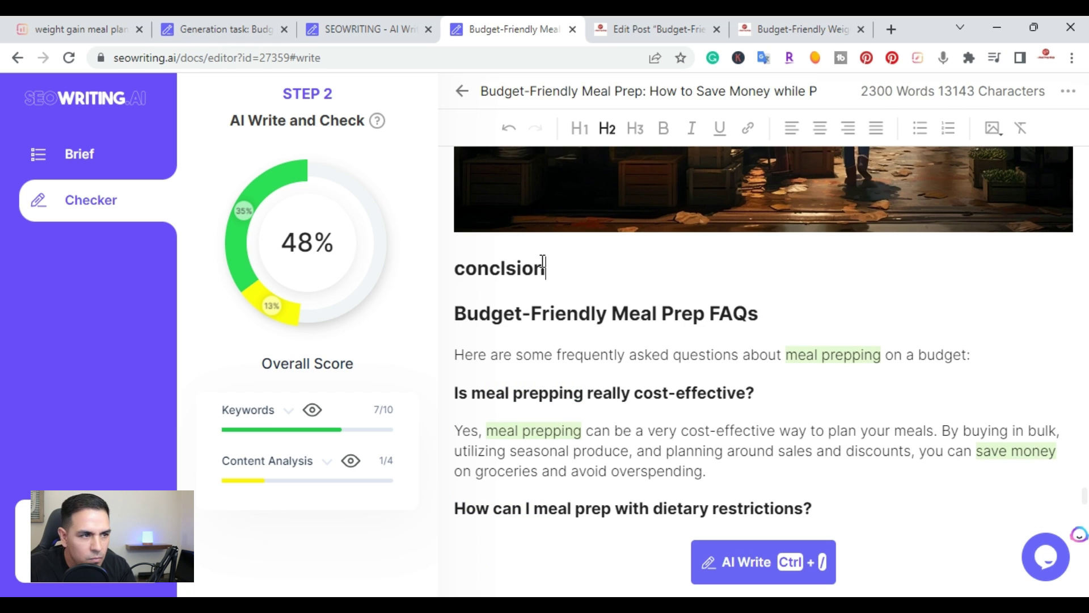
pyautogui.press('BackSpace')
pyautogui.press('BackSpace')
pyautogui.press('BackSpace')
pyautogui.press('BackSpace')
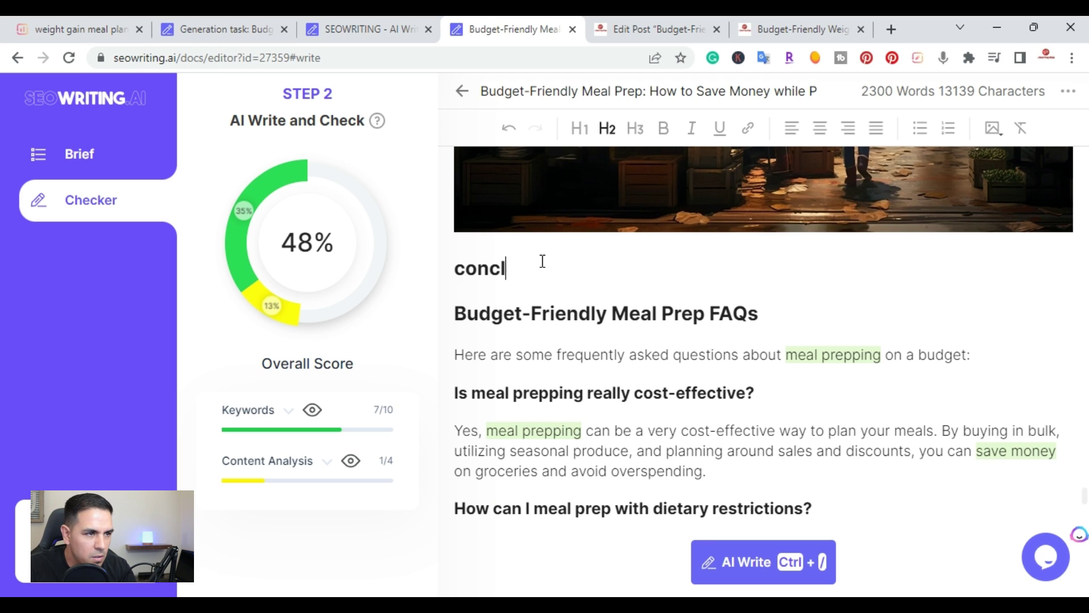
pyautogui.write('usion')
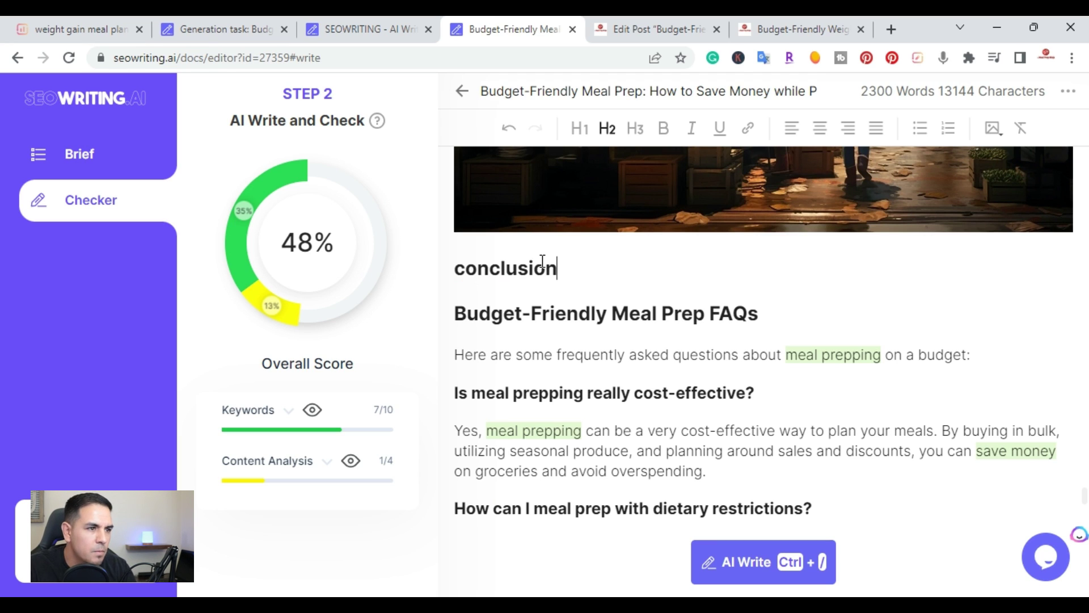
pyautogui.press('BackSpace')
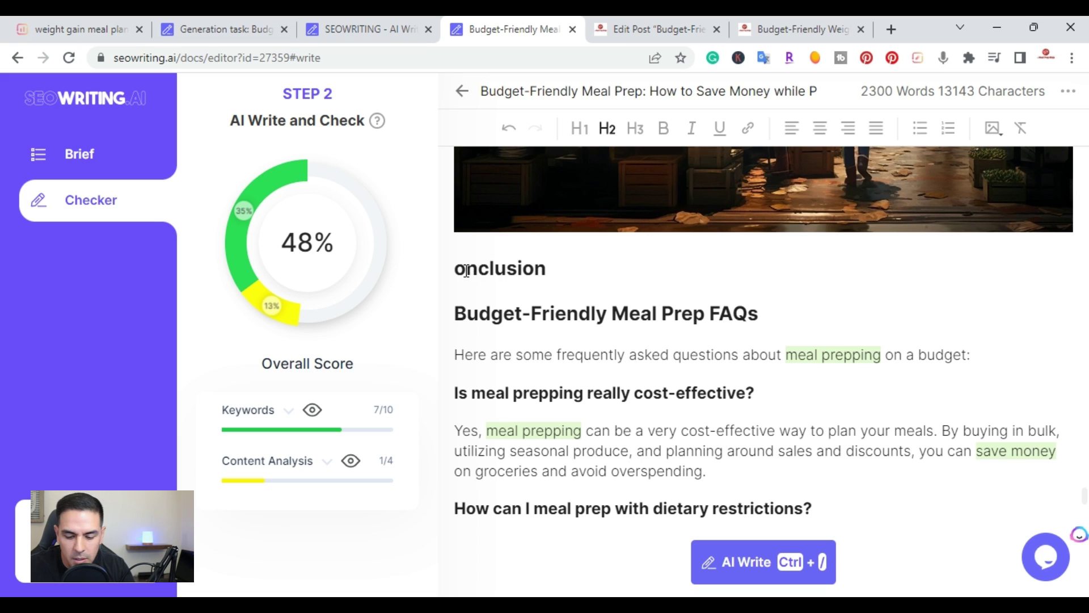
pyautogui.write('C')
# - Insert an empty paragraph beneath the "Conclusion" heading for its body text
pyautogui.doubleClick(493, 262)
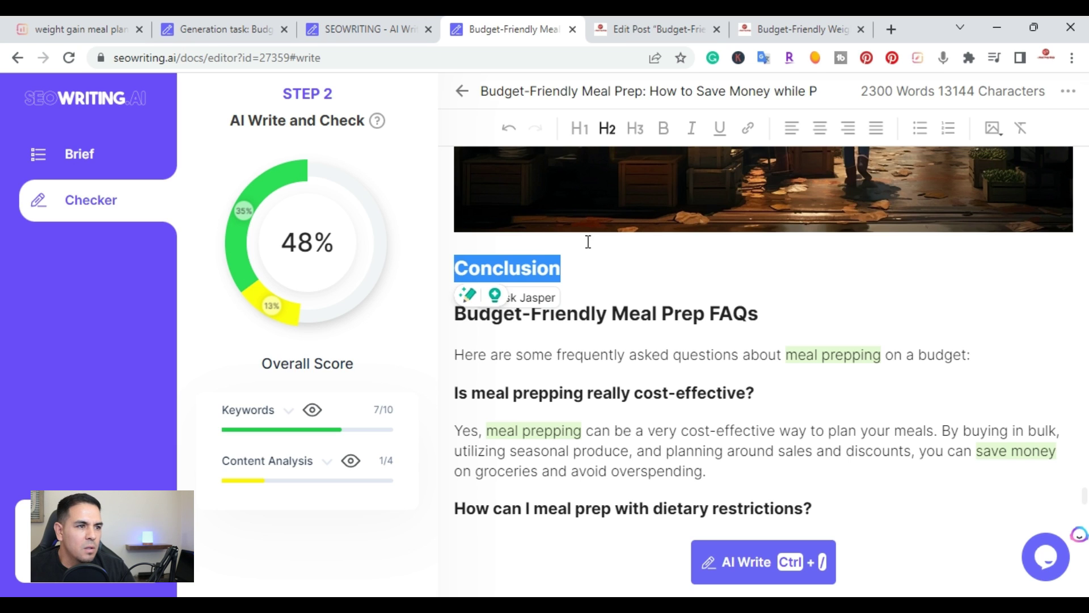
pyautogui.click(583, 258)
pyautogui.press('Return')
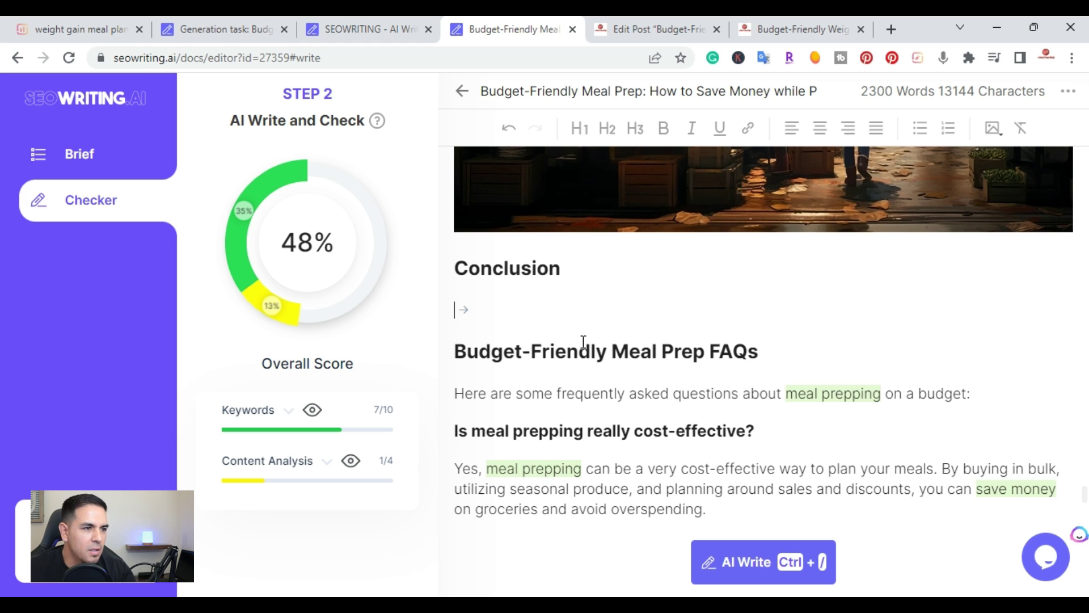
# - Leave the editor and open the "Budget-Friendly Meal Prep: How to Save Money while Planning Your Meals" article from the documents list
pyautogui.scroll(10, 616, 409)
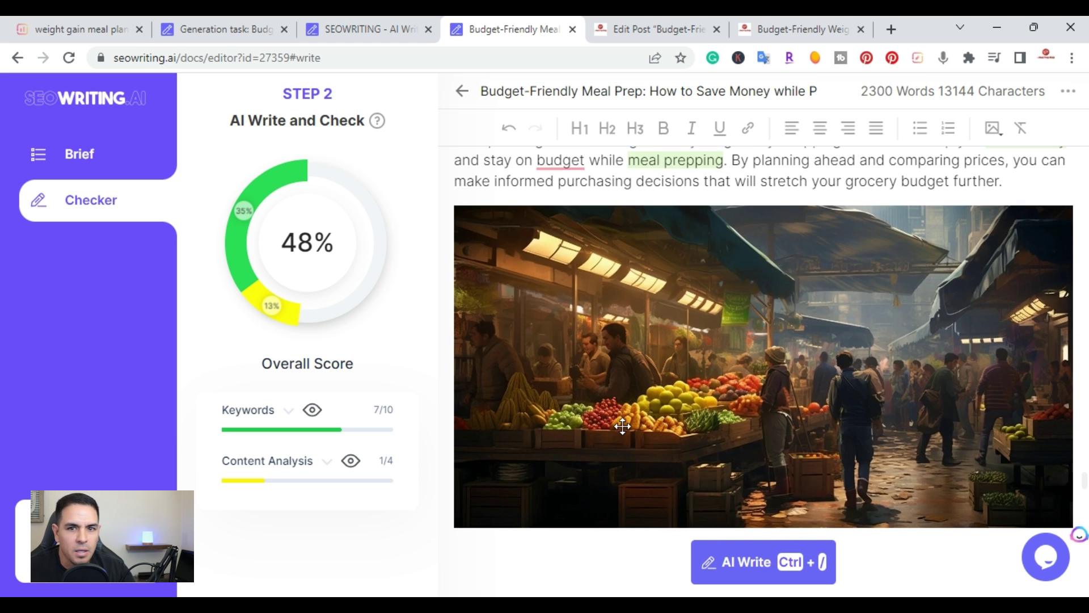
pyautogui.scroll(15, 766, 363)
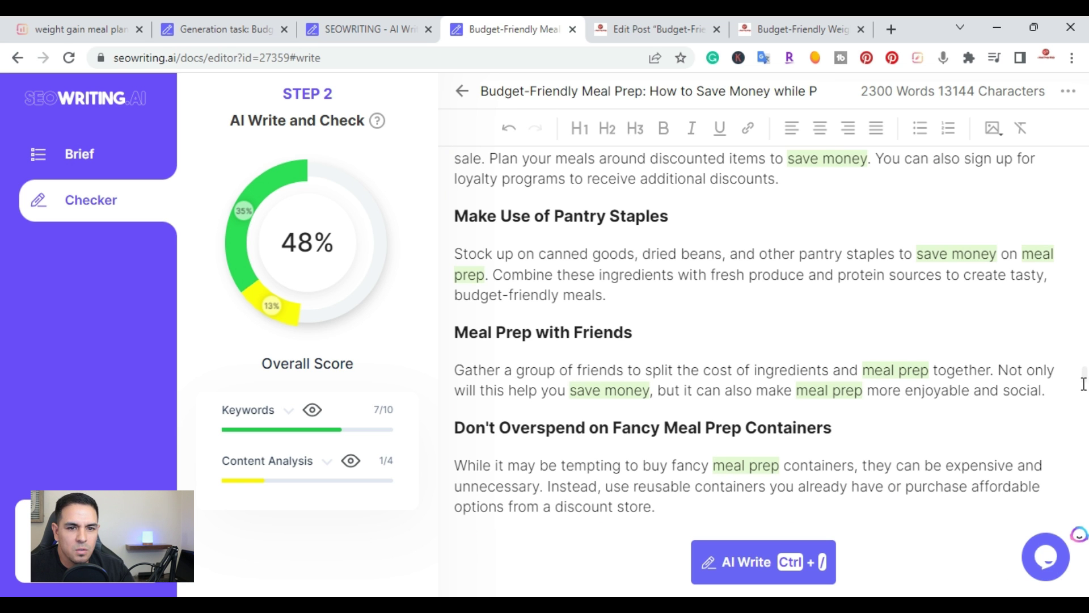
pyautogui.scroll(20, 899, 360)
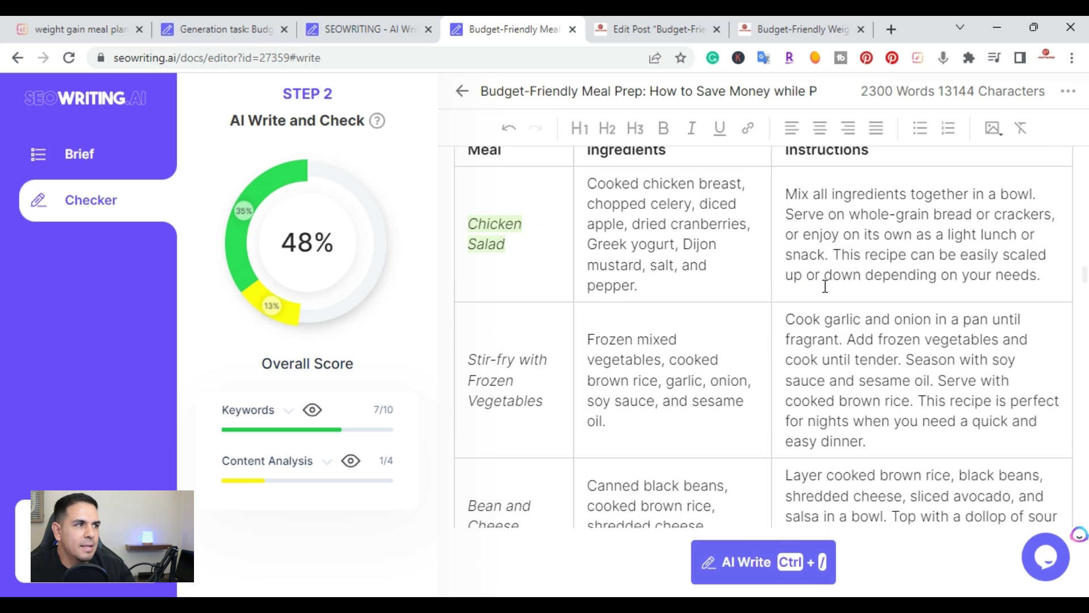
pyautogui.scroll(15, 814, 274)
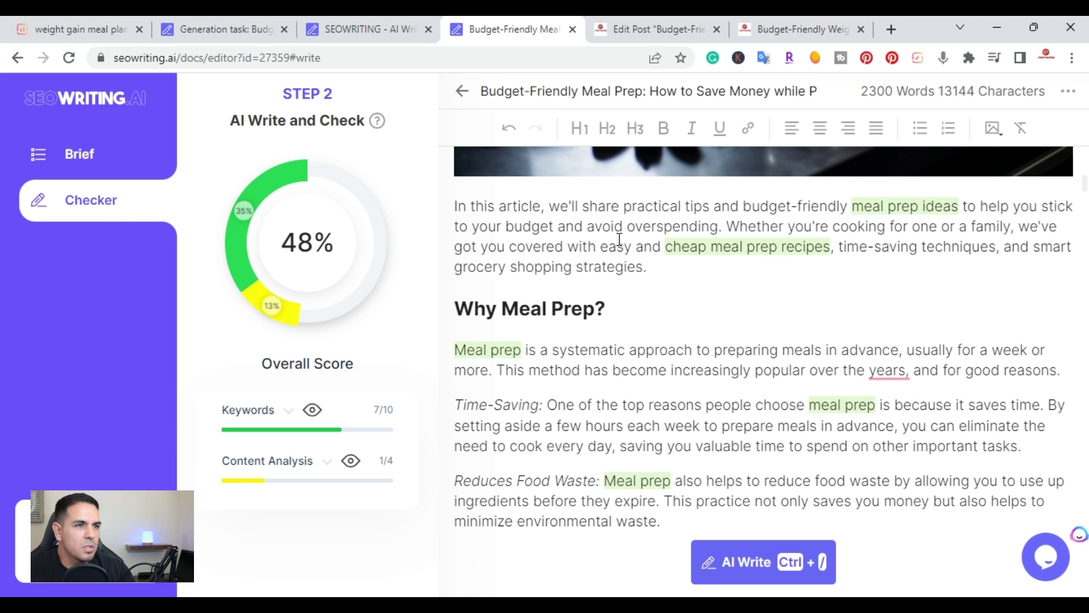
pyautogui.scroll(10, 810, 298)
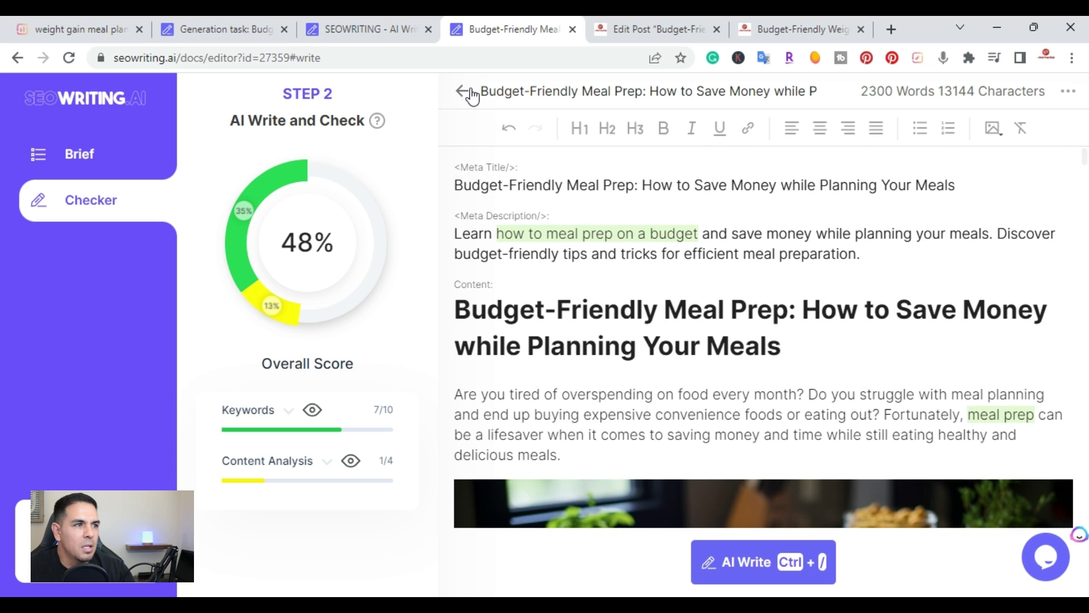
pyautogui.click(470, 93)
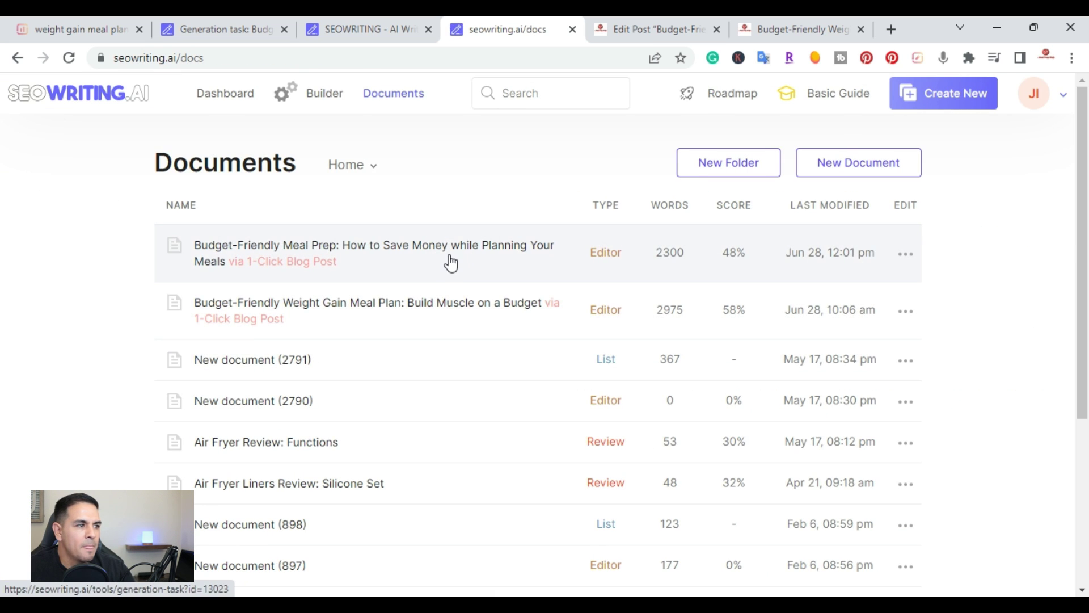
pyautogui.click(451, 262)
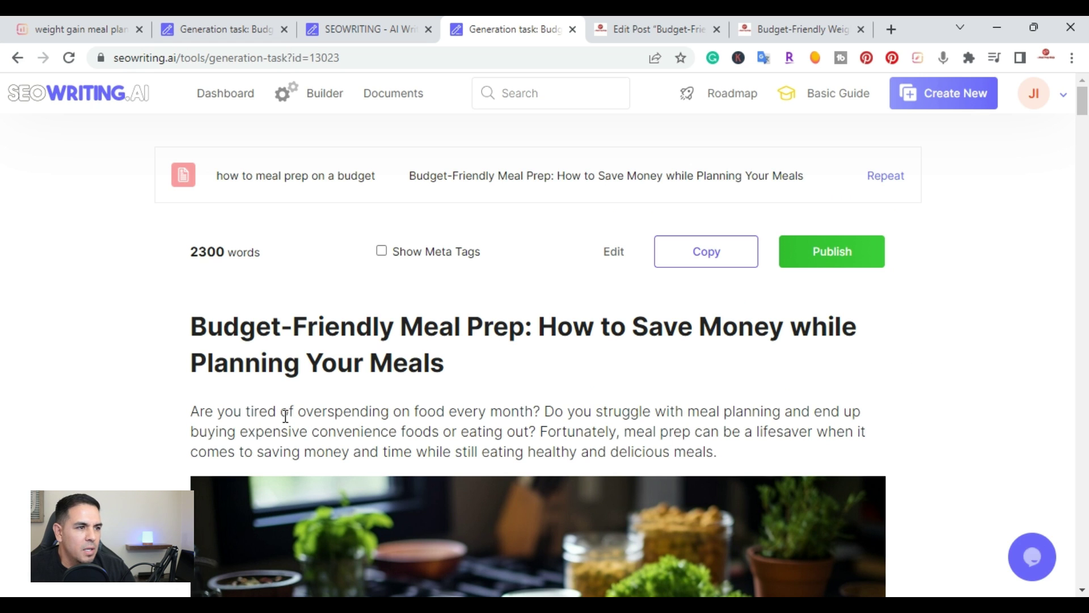